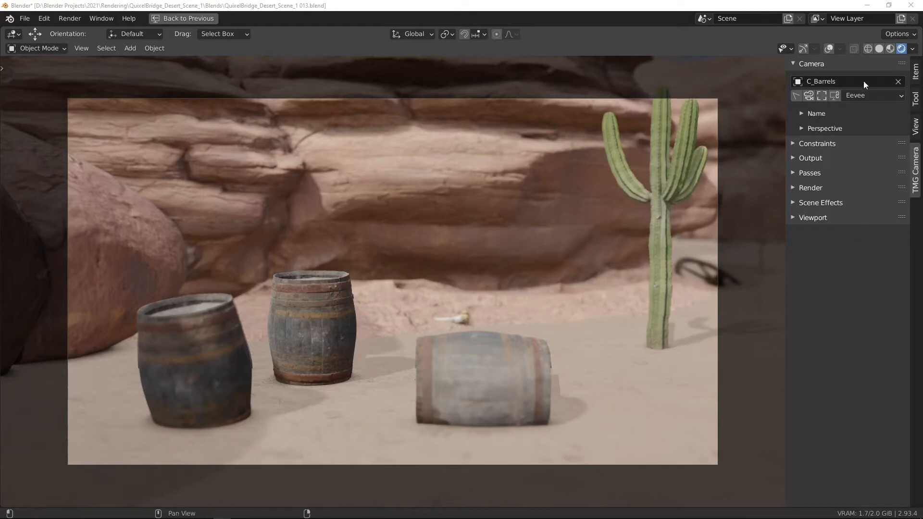
pyautogui.click(806, 143)
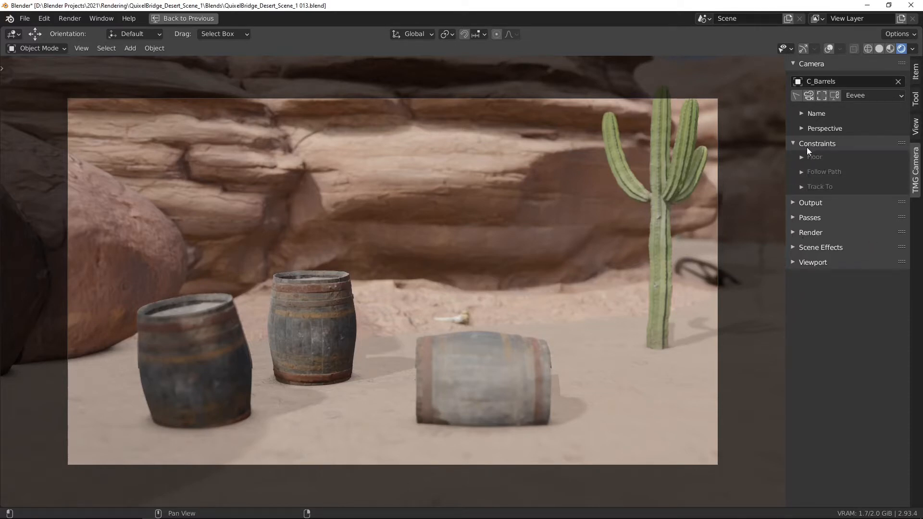
pyautogui.click(804, 144)
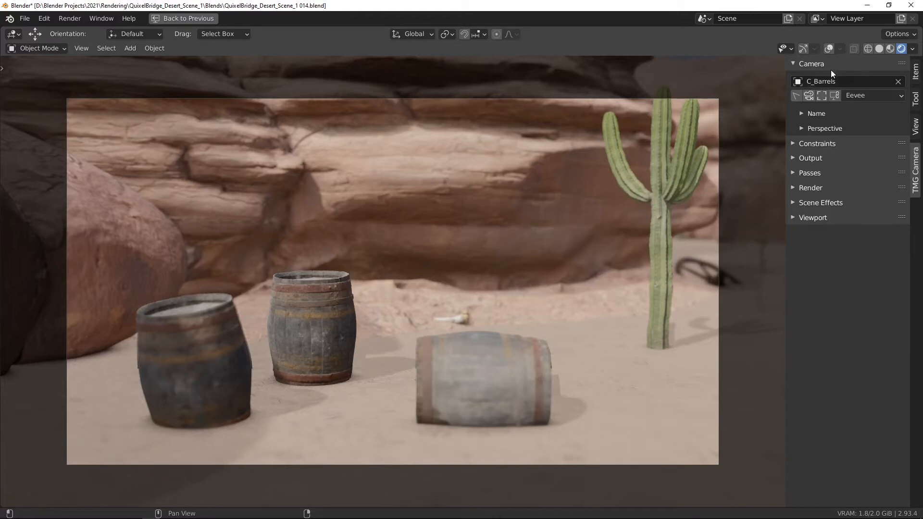
# Step: Switch the active camera to C_Cactus_Flower to preview its shot, and return to C_Barrels
pyautogui.click(830, 81)
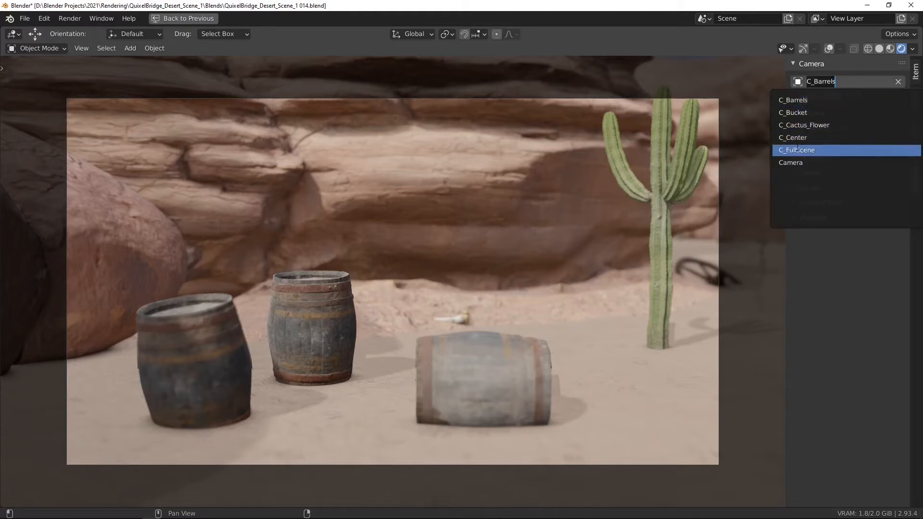
pyautogui.click(806, 124)
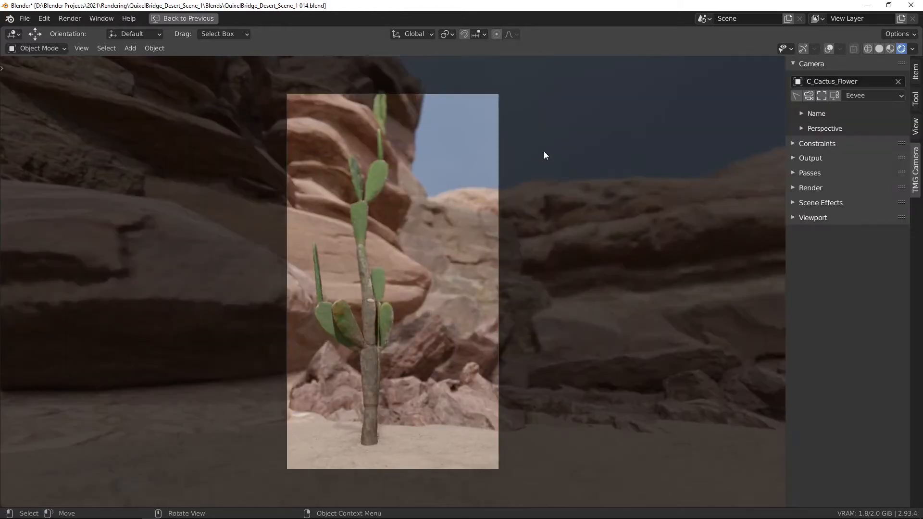
pyautogui.click(824, 80)
pyautogui.click(803, 101)
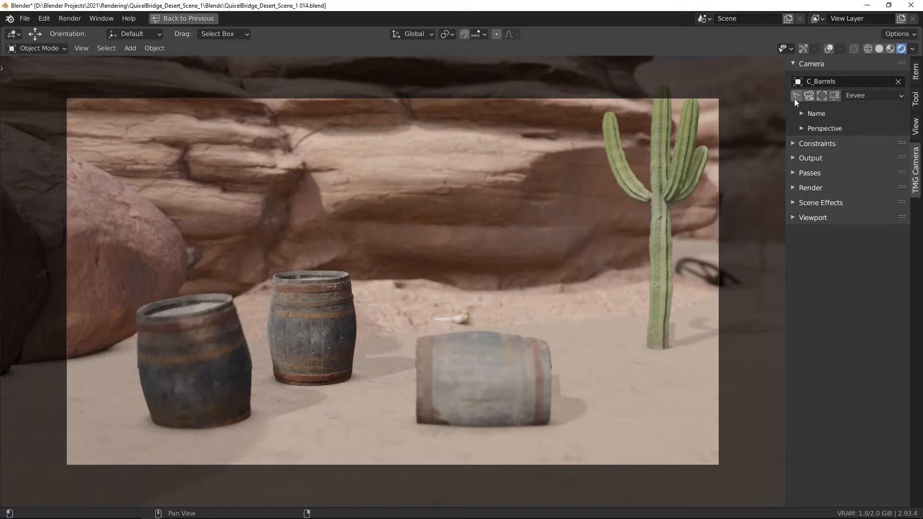
# Step: Leave and re-enter the C_Barrels camera view, and fit the camera frame to the viewport
pyautogui.click(808, 98)
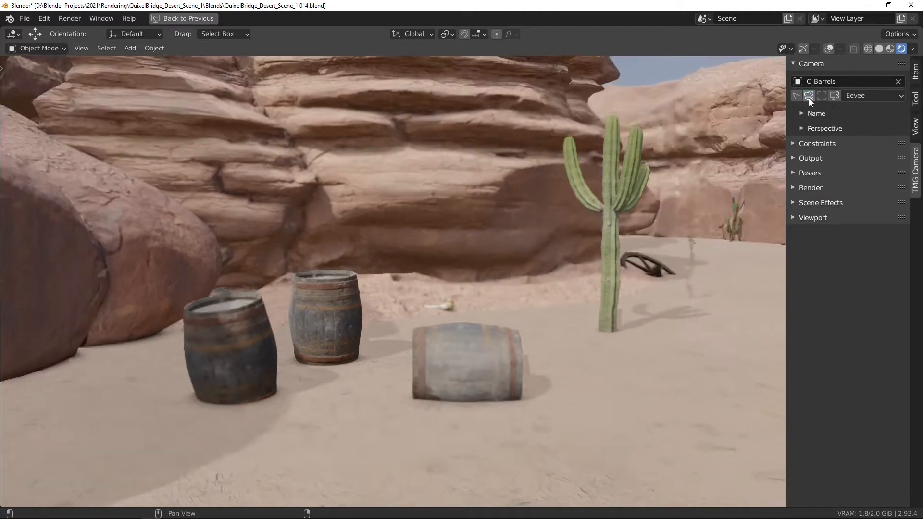
pyautogui.click(808, 98)
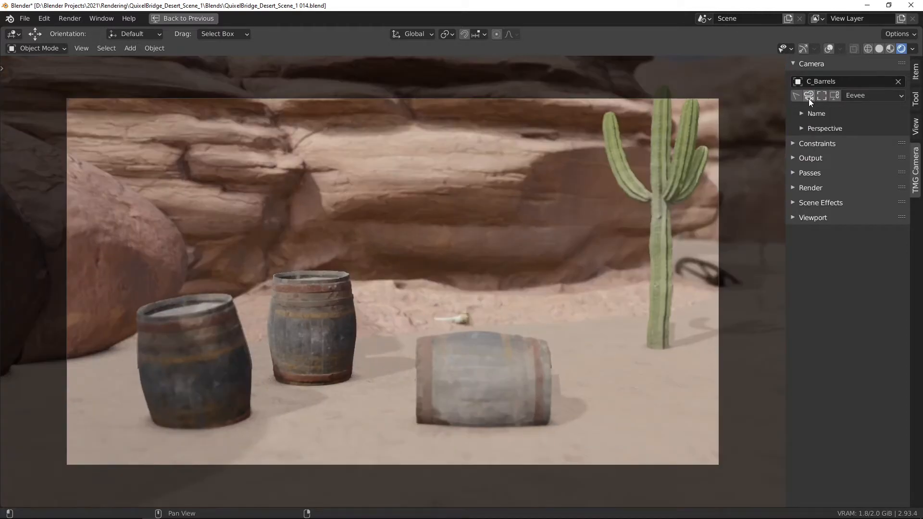
pyautogui.click(821, 98)
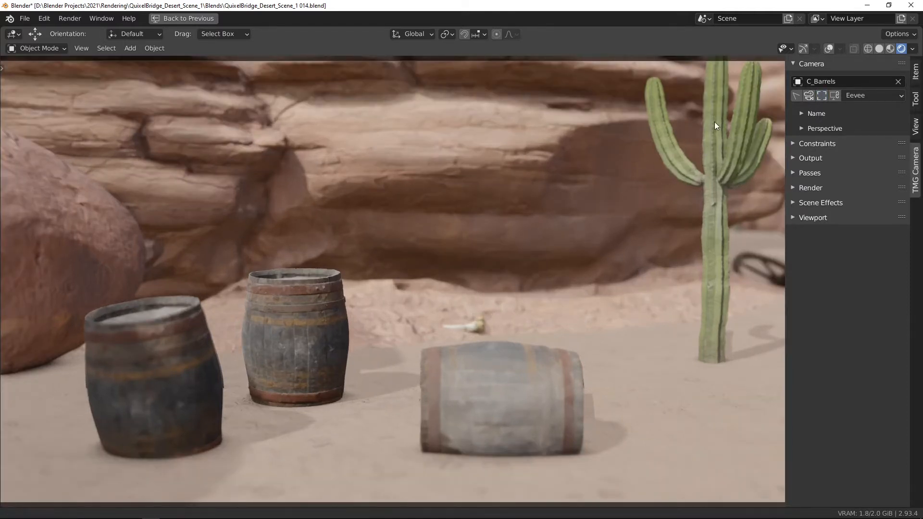
pyautogui.keyDown('ctrl'); pyautogui.moveTo(714, 122); pyautogui.dragTo(581, 212, button='middle'); pyautogui.keyUp('ctrl')
pyautogui.click(819, 97)
pyautogui.moveTo(679, 135)
pyautogui.keyDown('ctrl'); pyautogui.mouseDown(button='middle')
pyautogui.moveTo(676, 147)
pyautogui.moveTo(676, 137)
pyautogui.mouseUp(button='middle'); pyautogui.keyUp('ctrl')
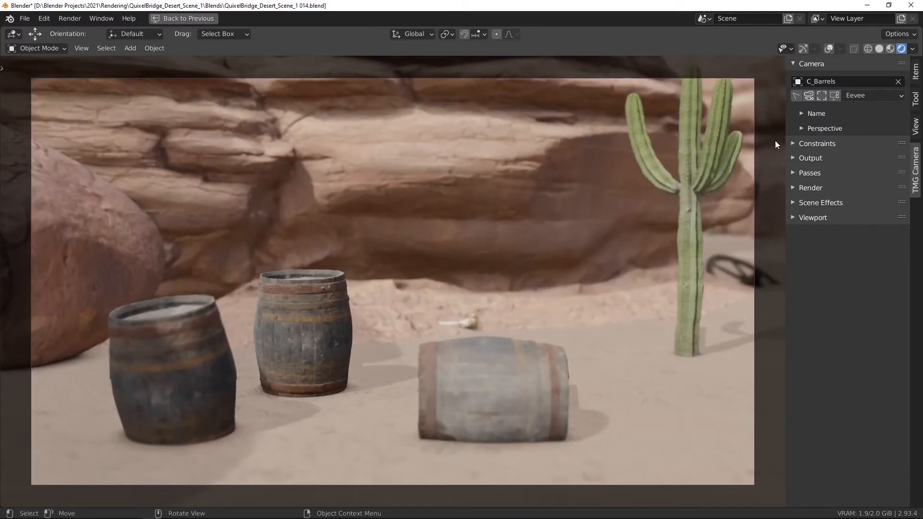
# Step: Orbit the C_Barrels camera around the barrels with the camera locked to the view, and unlock it to check free orbiting
pyautogui.click(834, 95)
pyautogui.moveTo(656, 218); pyautogui.dragTo(543, 224, button='middle')
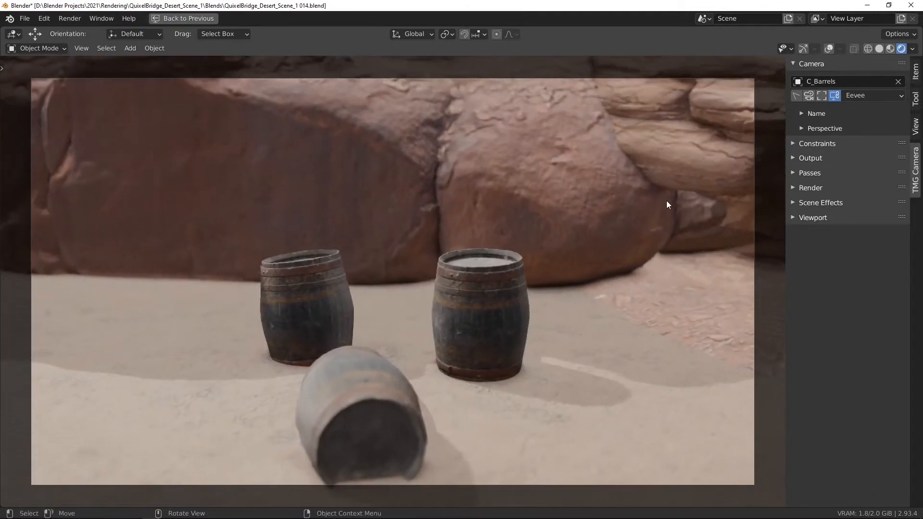
pyautogui.click(834, 96)
pyautogui.moveTo(504, 281); pyautogui.dragTo(625, 269, button='middle')
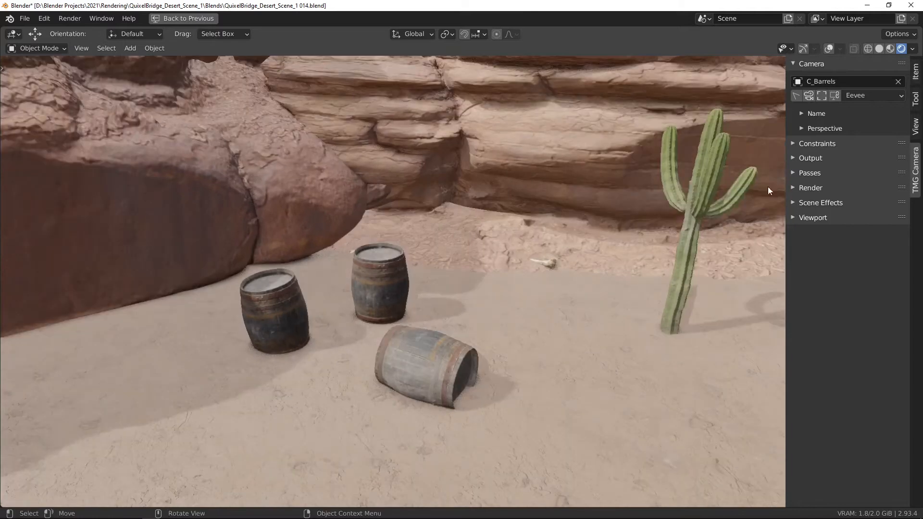
pyautogui.click(812, 95)
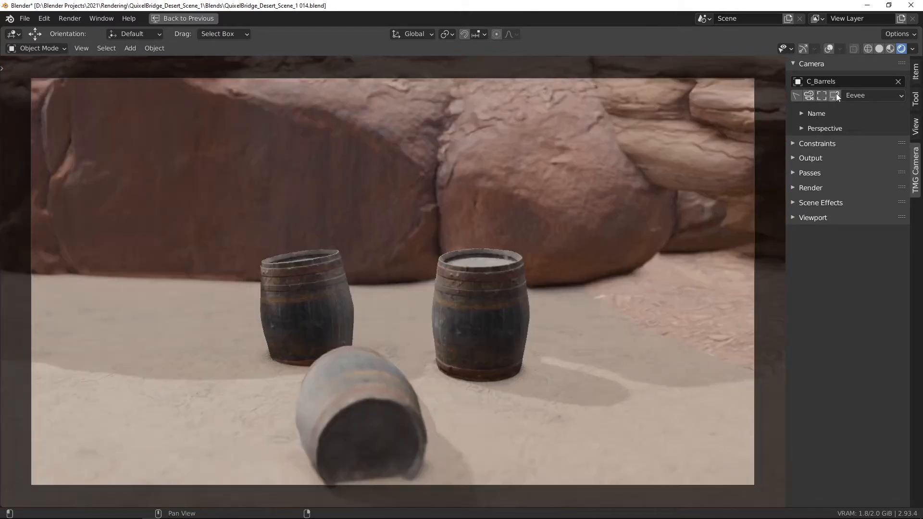
# Step: Reframe the C_Barrels camera closer on the three barrels with the camera locked to the view, keeping Eevee as the render engine
pyautogui.click(835, 96)
pyautogui.moveTo(450, 226)
pyautogui.keyDown('ctrl'); pyautogui.mouseDown(button='middle')
pyautogui.moveTo(447, 340)
pyautogui.moveTo(457, 198)
pyautogui.moveTo(451, 264)
pyautogui.moveTo(451, 241)
pyautogui.mouseUp(button='middle'); pyautogui.keyUp('ctrl')
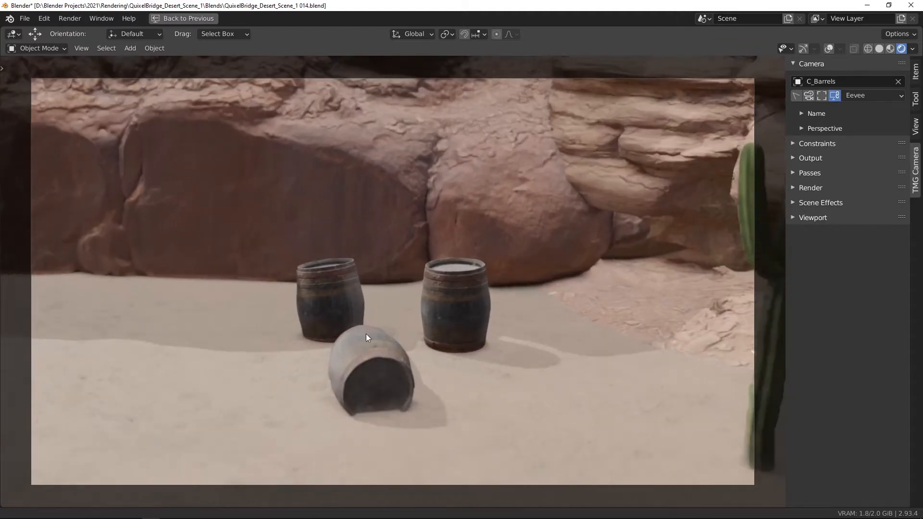
pyautogui.keyDown('shift'); pyautogui.moveTo(365, 334); pyautogui.dragTo(567, 306, button='middle'); pyautogui.keyUp('shift')
pyautogui.keyDown('ctrl'); pyautogui.moveTo(522, 307); pyautogui.dragTo(509, 226, button='middle'); pyautogui.keyUp('ctrl')
pyautogui.keyDown('shift'); pyautogui.moveTo(418, 253); pyautogui.dragTo(440, 266, button='middle'); pyautogui.keyUp('shift')
pyautogui.moveTo(441, 267)
pyautogui.keyDown('alt'); pyautogui.mouseDown()
pyautogui.moveTo(462, 262)
pyautogui.moveTo(457, 272)
pyautogui.mouseUp(); pyautogui.keyUp('alt')
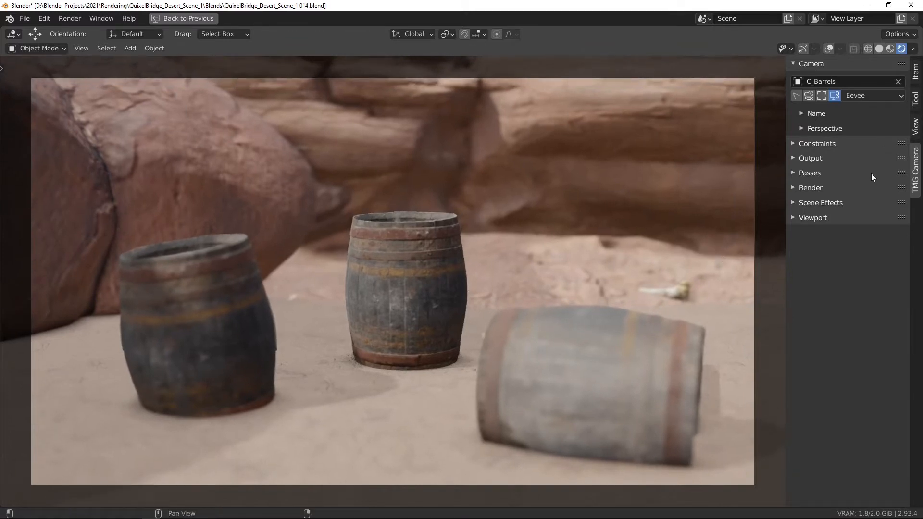
pyautogui.click(863, 97)
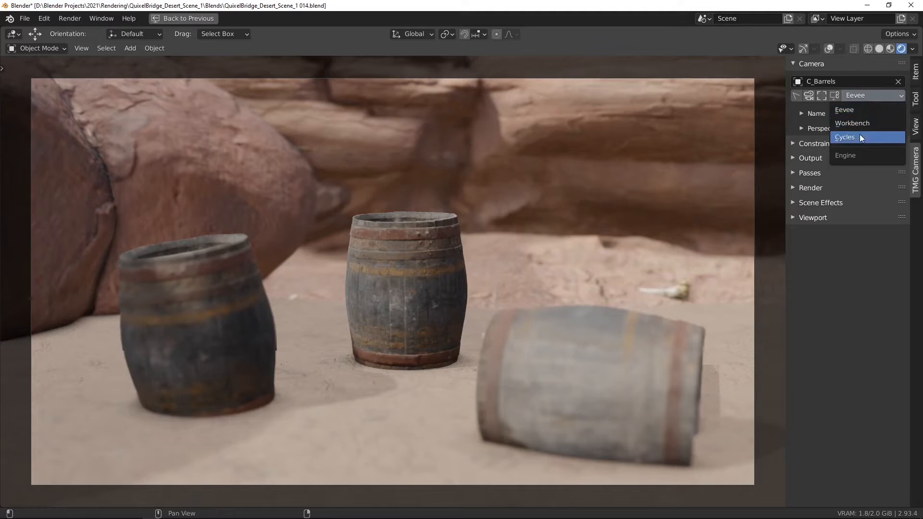
pyautogui.click(865, 109)
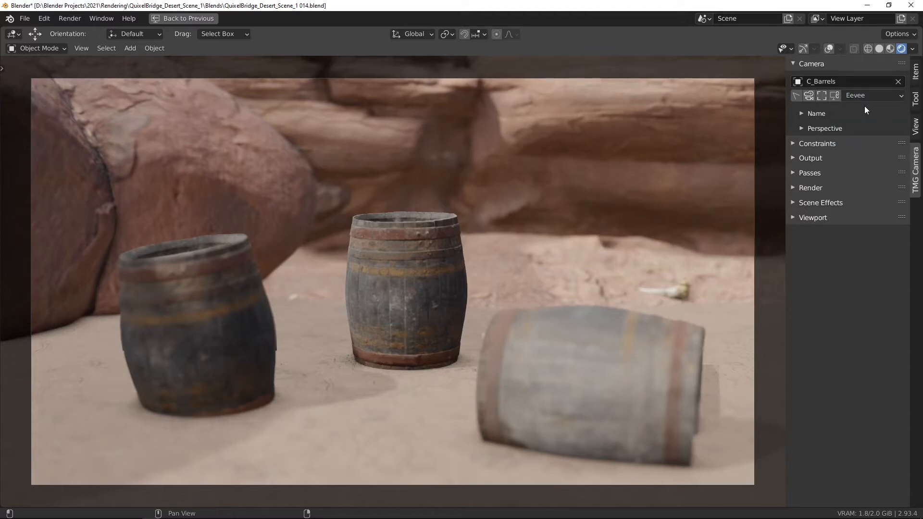
# Step: Unlink the camera's object and data names and rename the camera data to C_Barrels_d
pyautogui.click(811, 114)
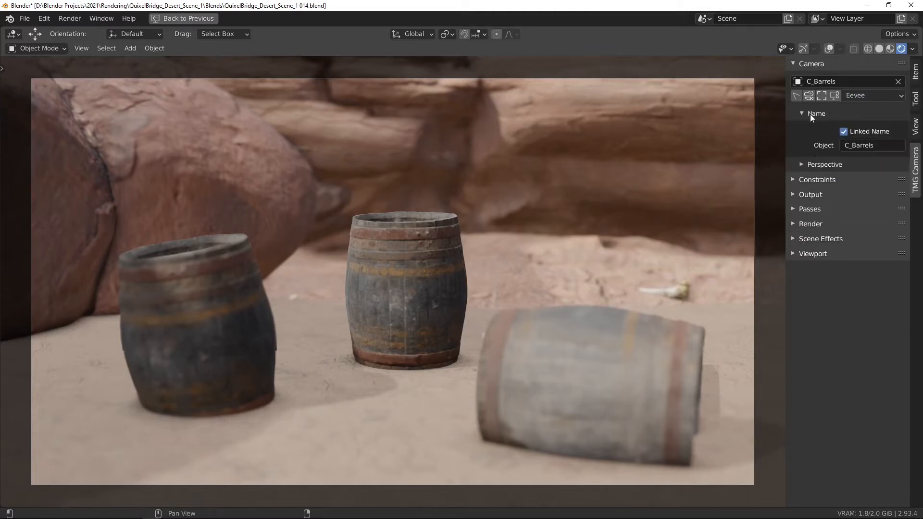
pyautogui.click(844, 131)
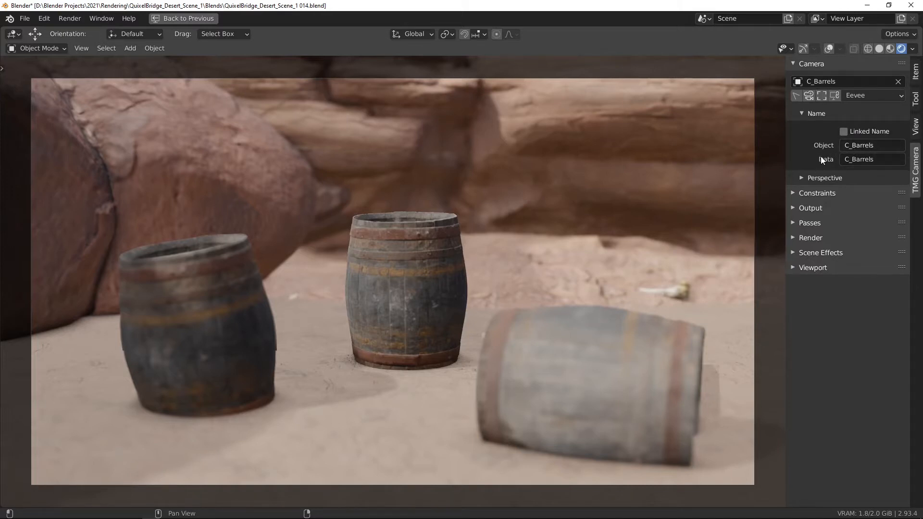
pyautogui.doubleClick(882, 158)
pyautogui.write('_')
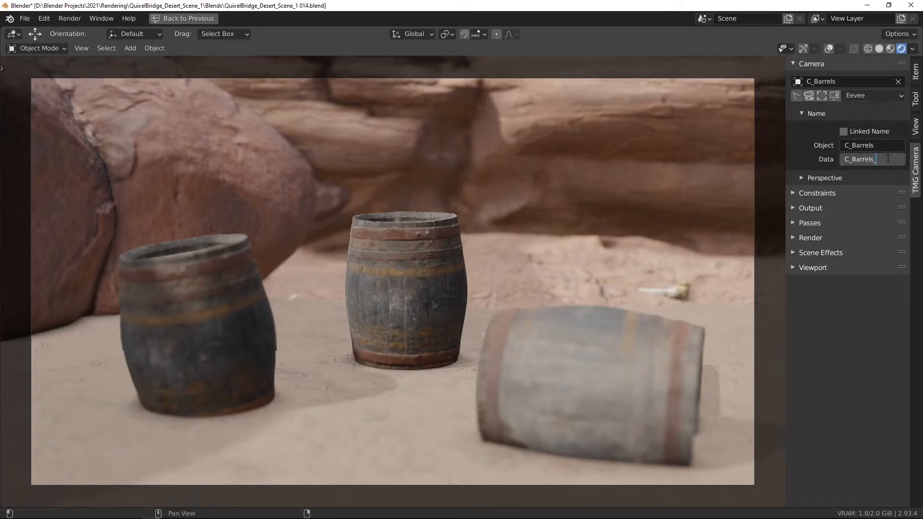
pyautogui.write('d')
pyautogui.press('Return')
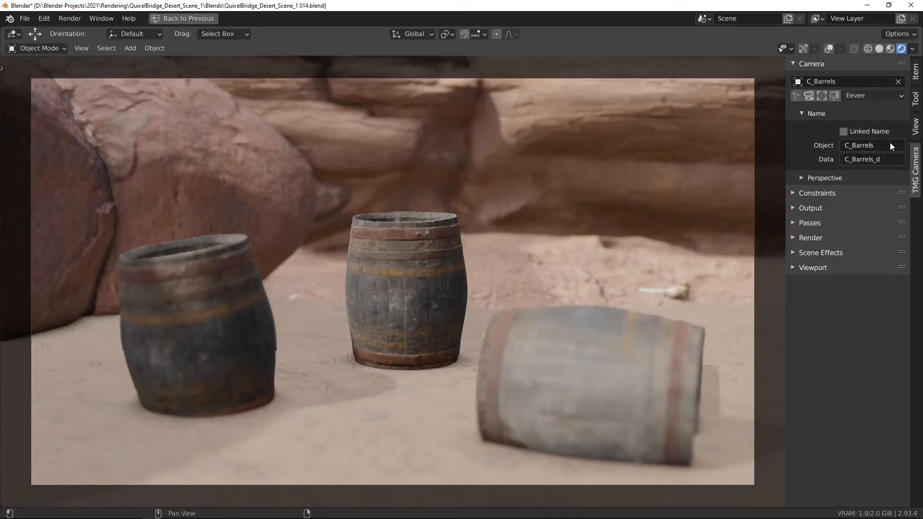
# Step: Restore the full layout, select the C_Barrels camera and reveal its data block within the Cameras collection
pyautogui.hotkey('ctrl', 'space')
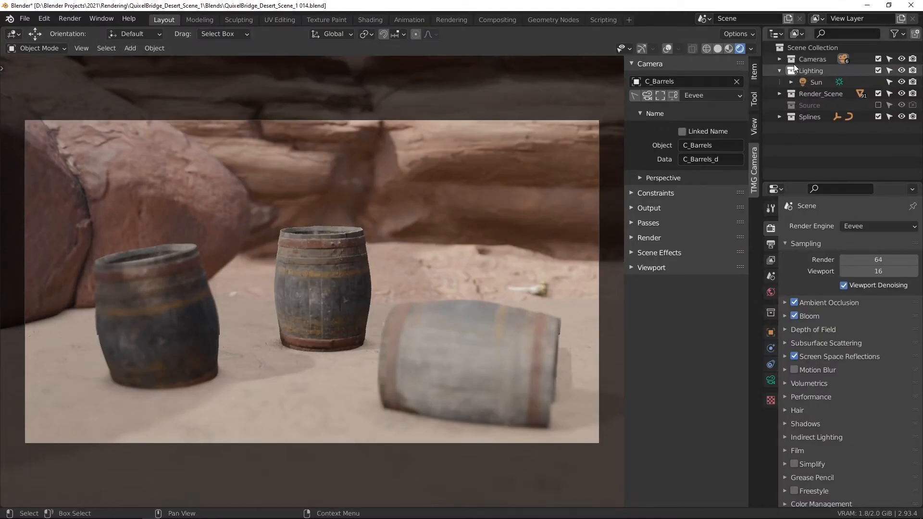
pyautogui.click(779, 59)
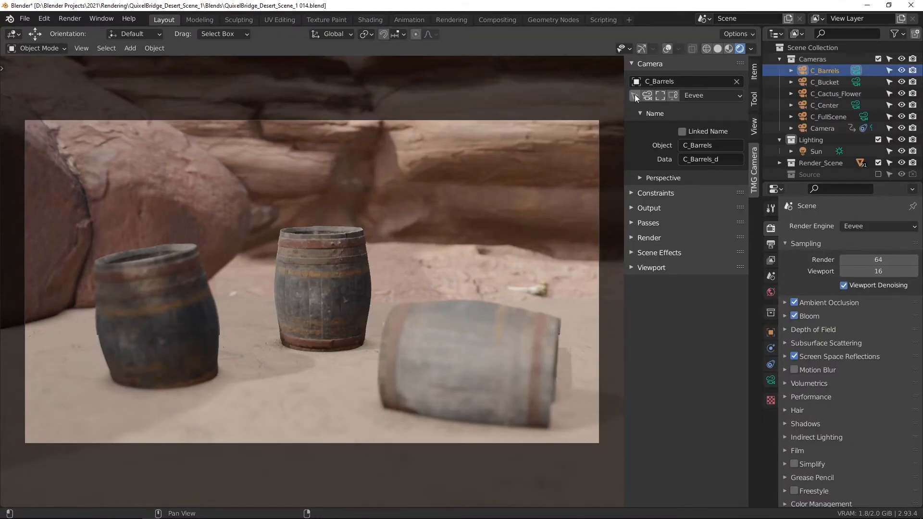
pyautogui.click(635, 95)
pyautogui.click(790, 70)
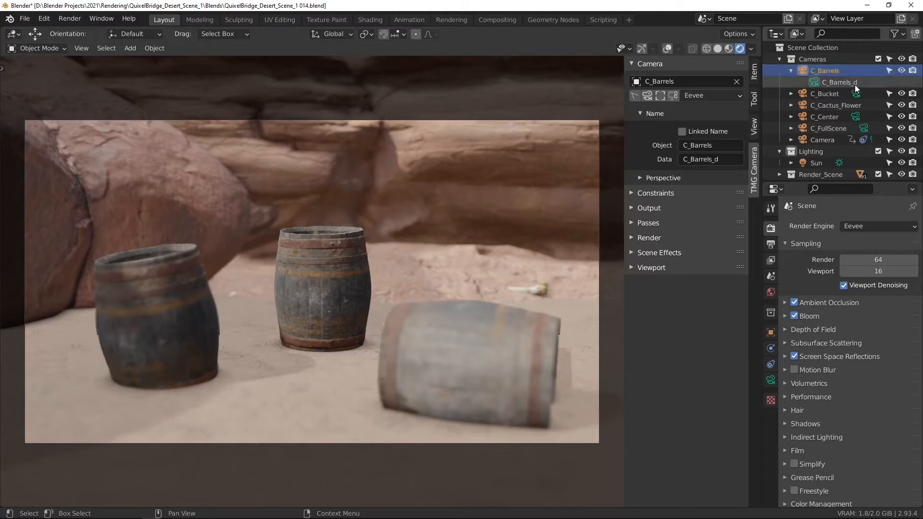
# Step: Relink the camera's object and data names, testing the shared name C_Barrels_ before restoring C_Barrels
pyautogui.click(683, 131)
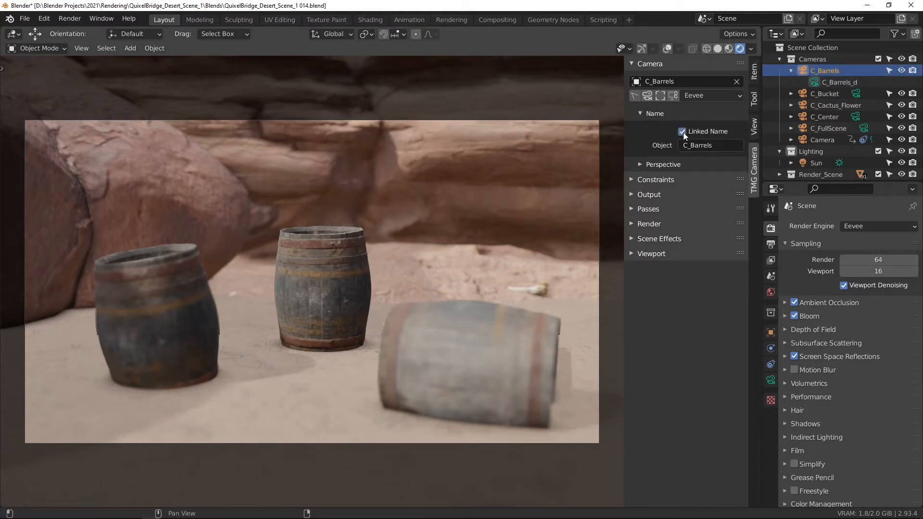
pyautogui.click(719, 145)
pyautogui.click(729, 145)
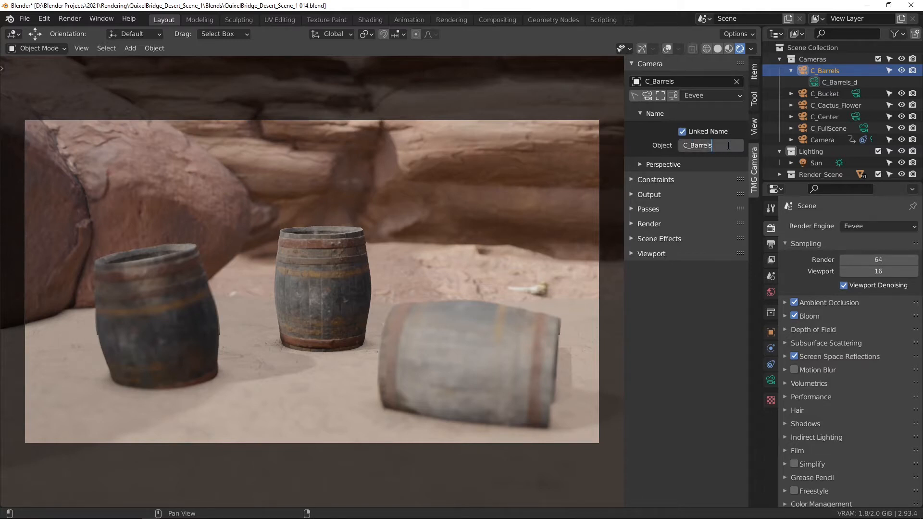
pyautogui.press('Return')
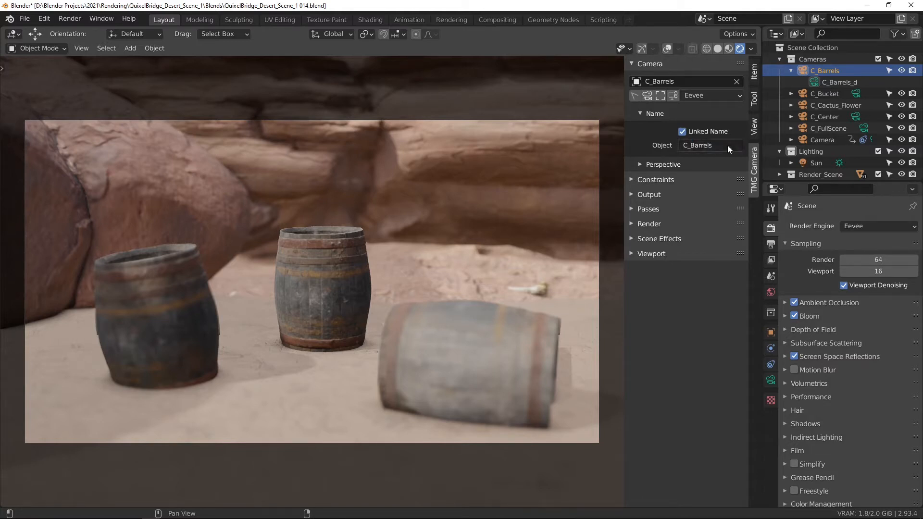
pyautogui.click(728, 145)
pyautogui.click(728, 145)
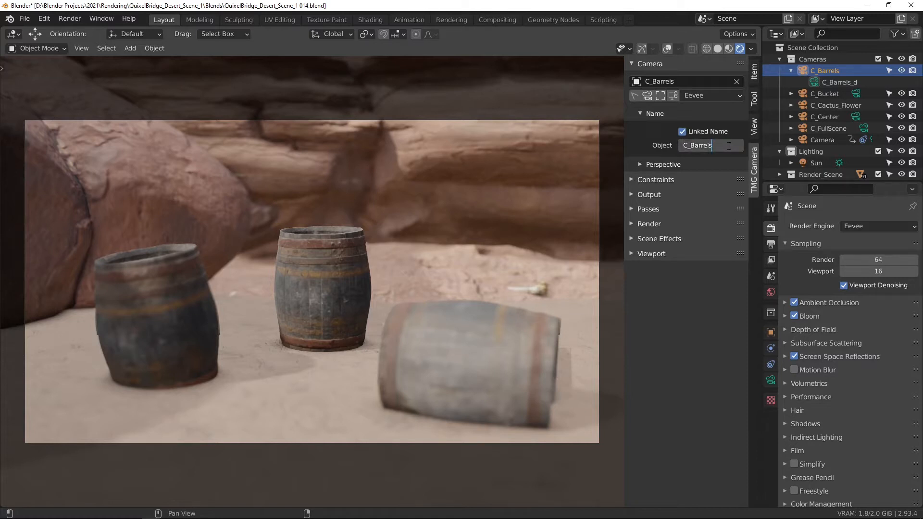
pyautogui.write('_')
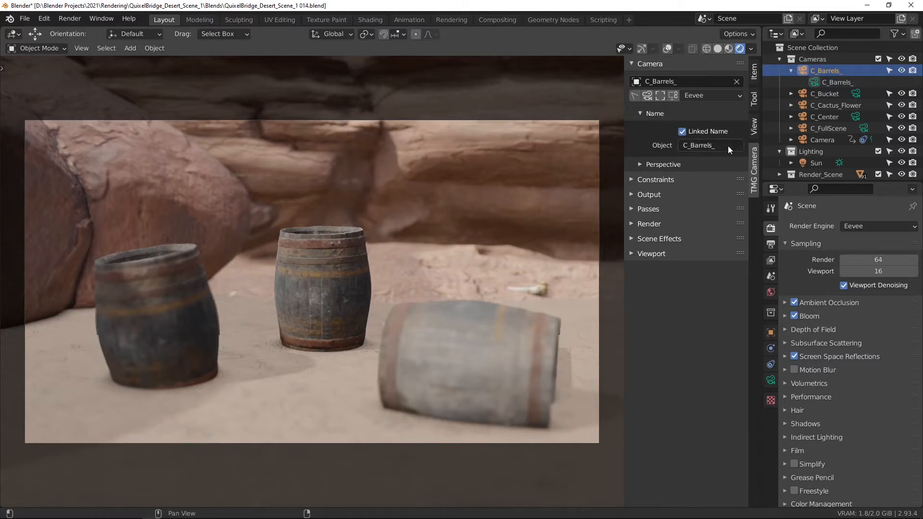
pyautogui.press('Return')
pyautogui.press('Return')
pyautogui.hotkey('ctrl', 'space')
pyautogui.click(804, 115)
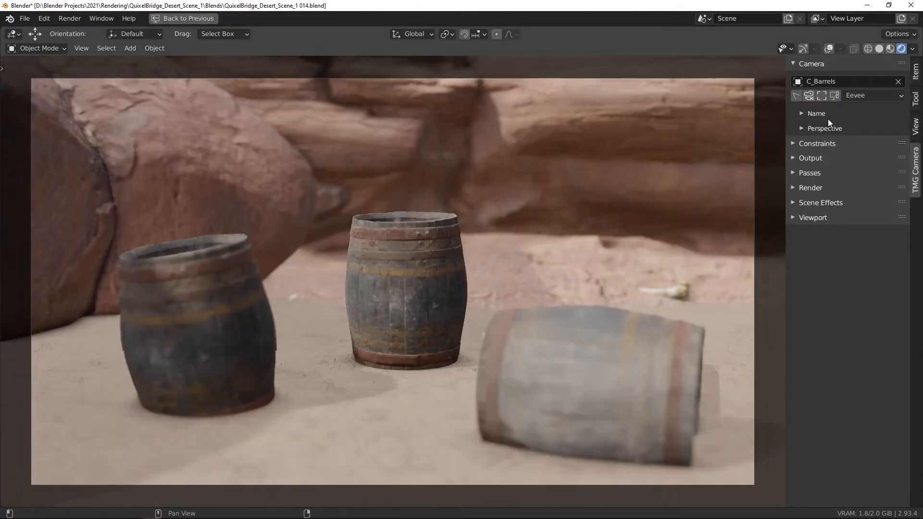
# Step: Try the Orthographic and Panoramic types on the C_Barrels camera, and return it to Perspective
pyautogui.click(820, 129)
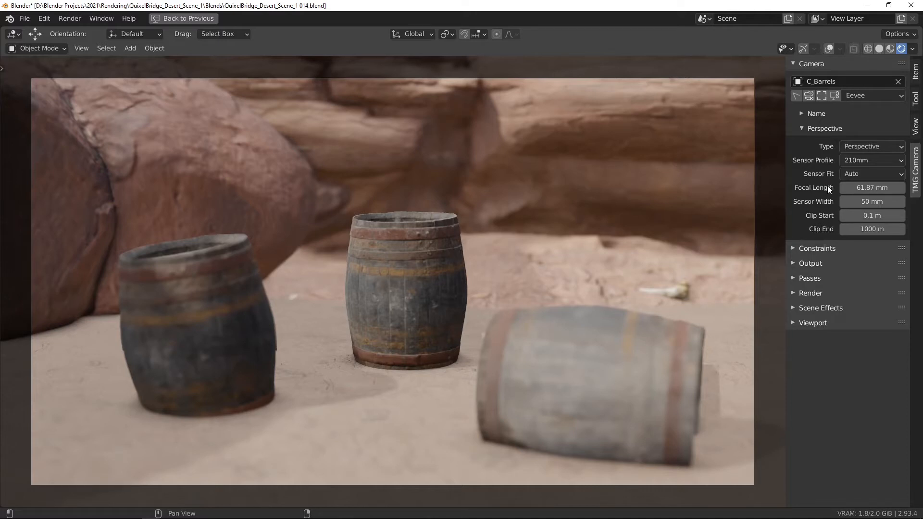
pyautogui.click(861, 146)
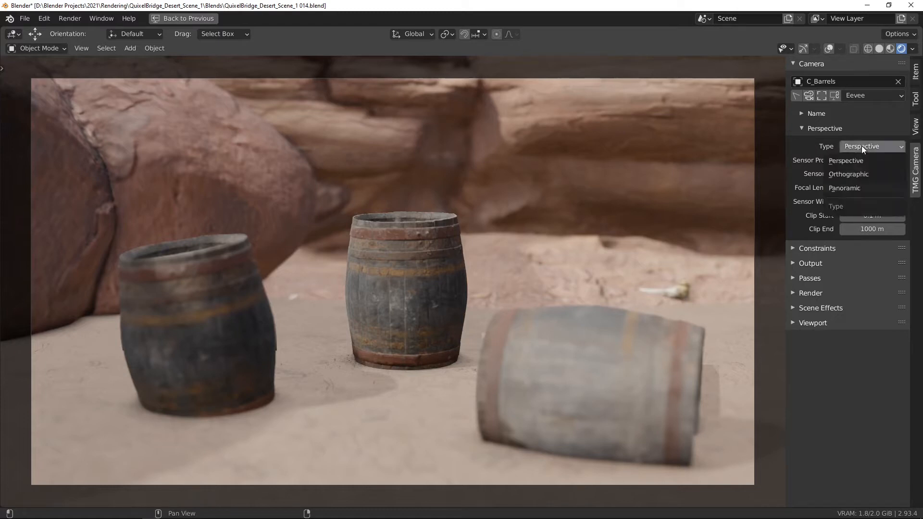
pyautogui.click(861, 172)
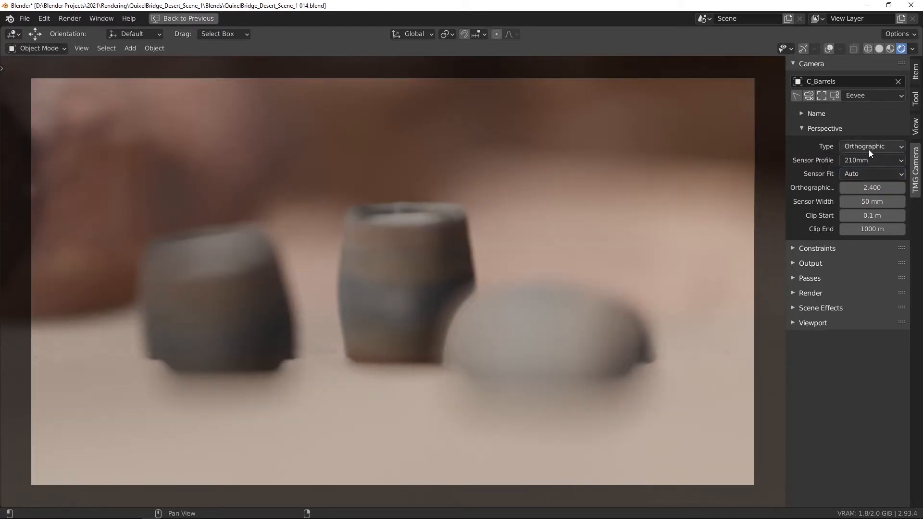
pyautogui.click(869, 148)
pyautogui.click(858, 190)
pyautogui.click(863, 147)
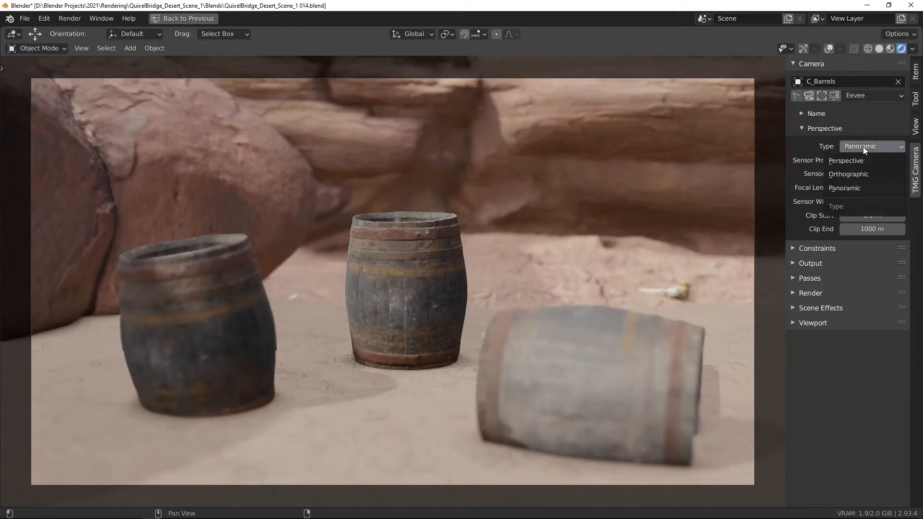
pyautogui.click(860, 160)
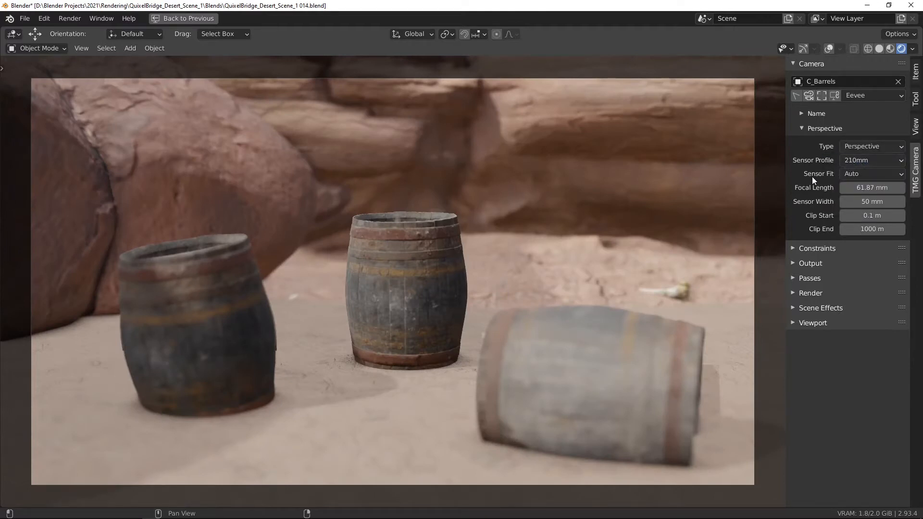
# Step: Try the 24mm, 36mm, 50mm, 80mm and 210mm sensor profiles on the C_Barrels camera, settling on 80mm
pyautogui.click(861, 161)
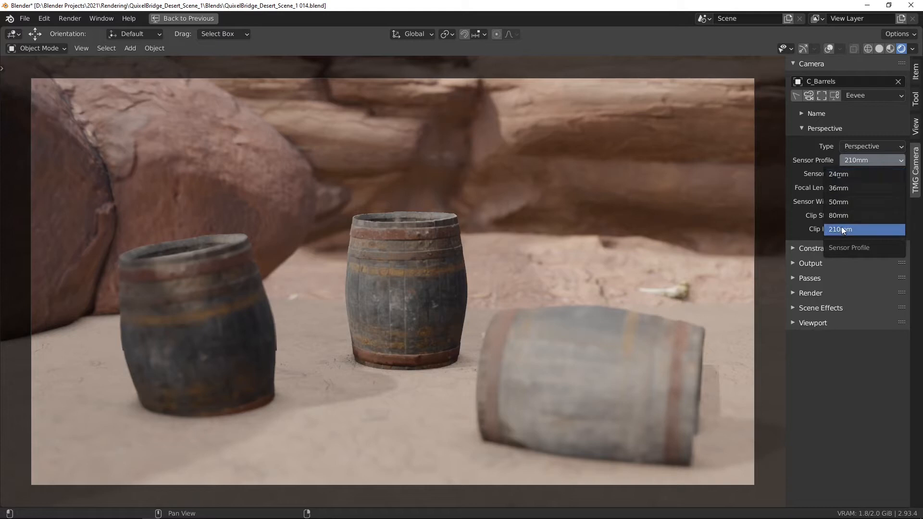
pyautogui.click(846, 176)
pyautogui.click(857, 160)
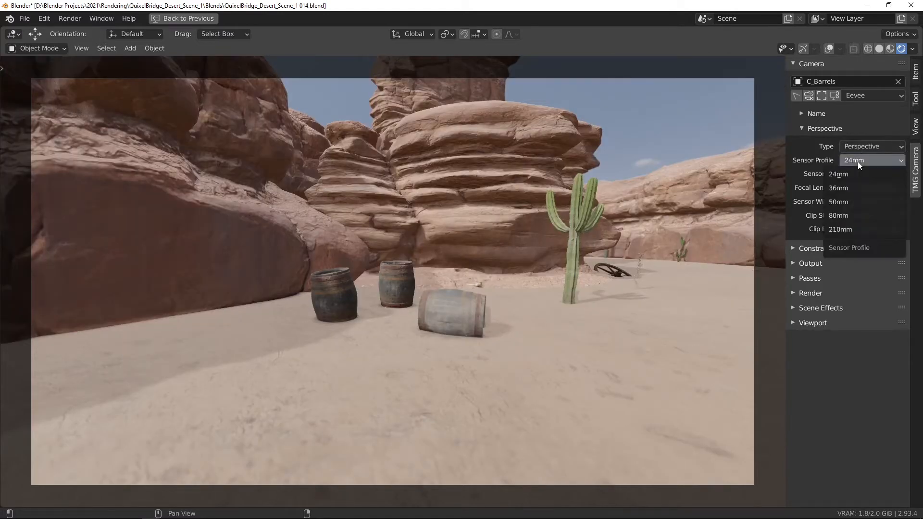
pyautogui.click(844, 187)
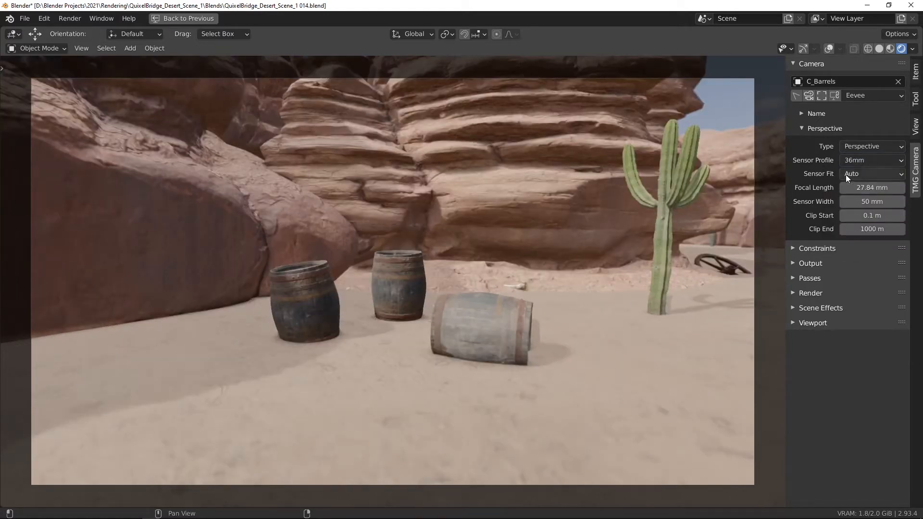
pyautogui.click(865, 163)
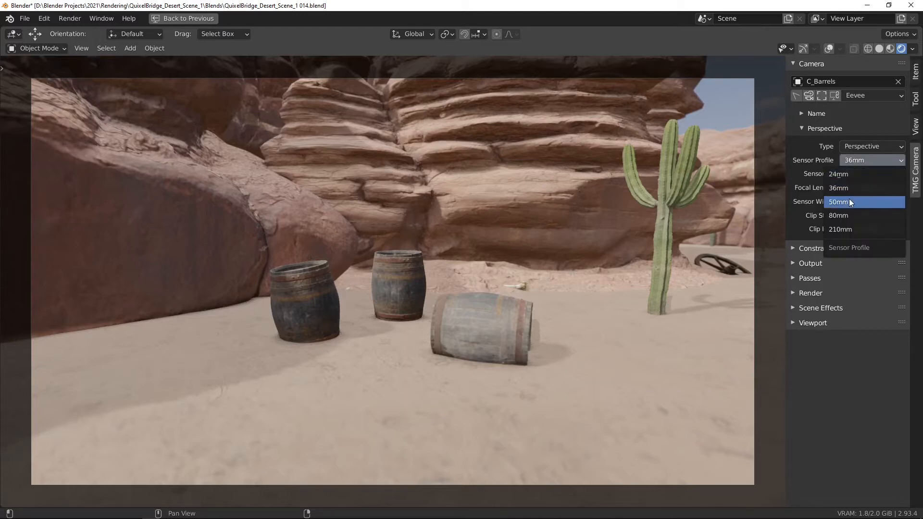
pyautogui.click(849, 198)
pyautogui.click(865, 160)
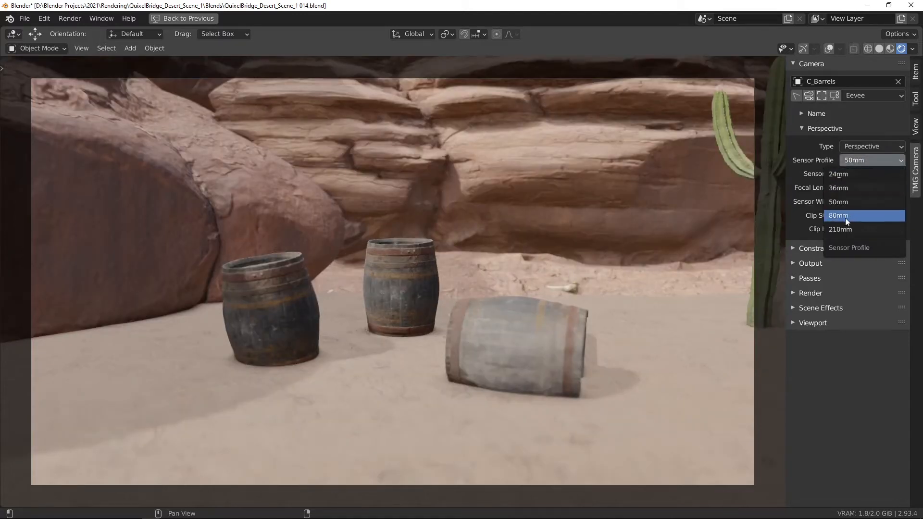
pyautogui.click(845, 218)
pyautogui.click(862, 161)
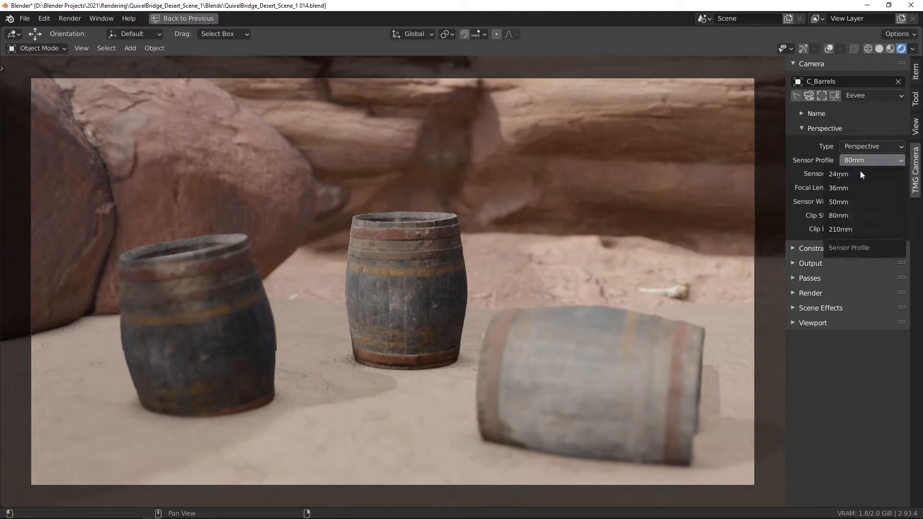
pyautogui.click(844, 228)
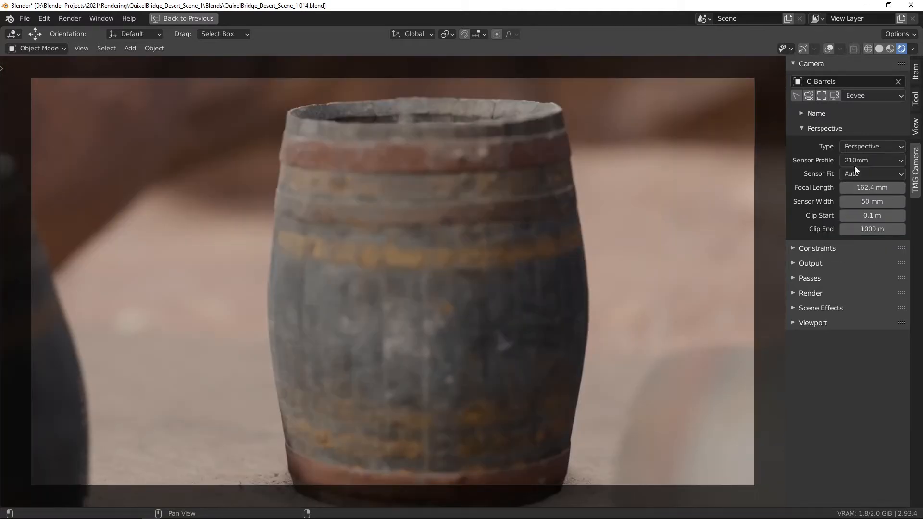
pyautogui.click(854, 163)
pyautogui.click(844, 215)
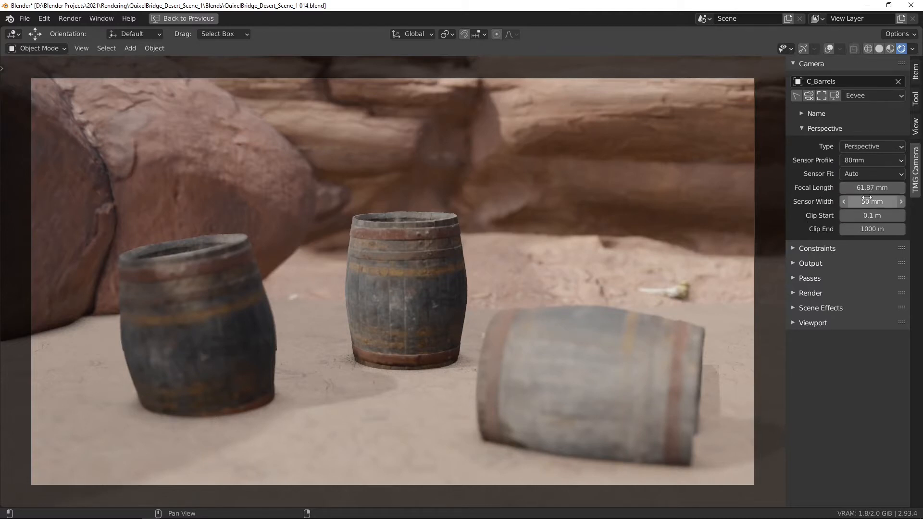
# Step: Try a 19 mm sensor width on the 80mm profile and 33 mm on the 24mm profile, and reapply the 80mm profile
pyautogui.moveTo(872, 201); pyautogui.dragTo(851, 202)
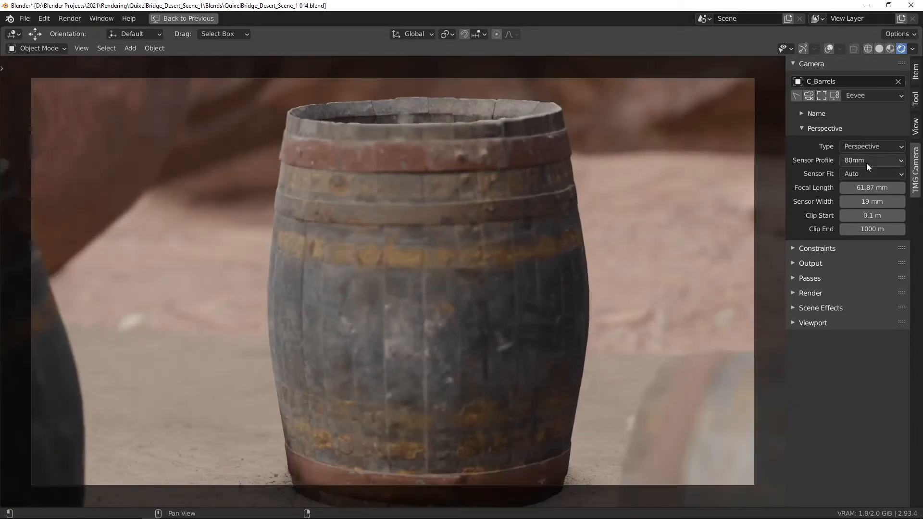
pyautogui.click(868, 166)
pyautogui.click(851, 174)
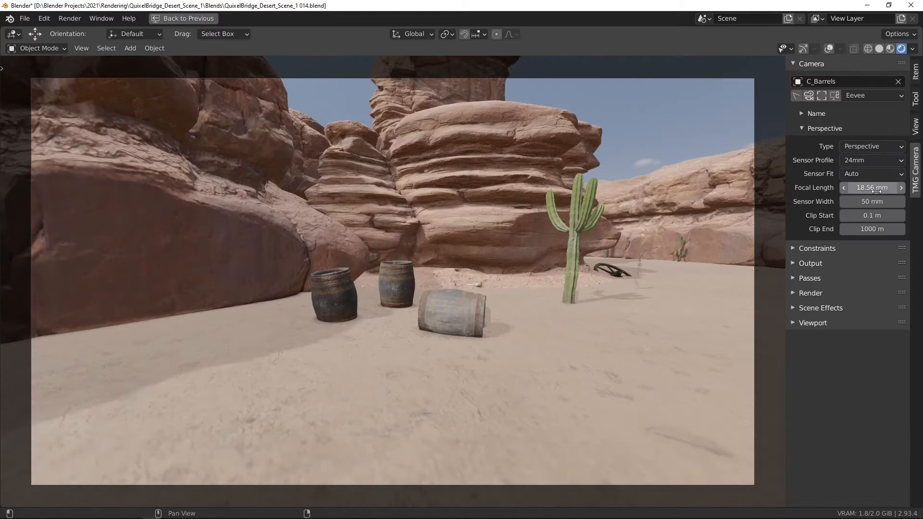
pyautogui.moveTo(872, 201)
pyautogui.mouseDown()
pyautogui.moveTo(844, 201)
pyautogui.moveTo(873, 202)
pyautogui.mouseUp()
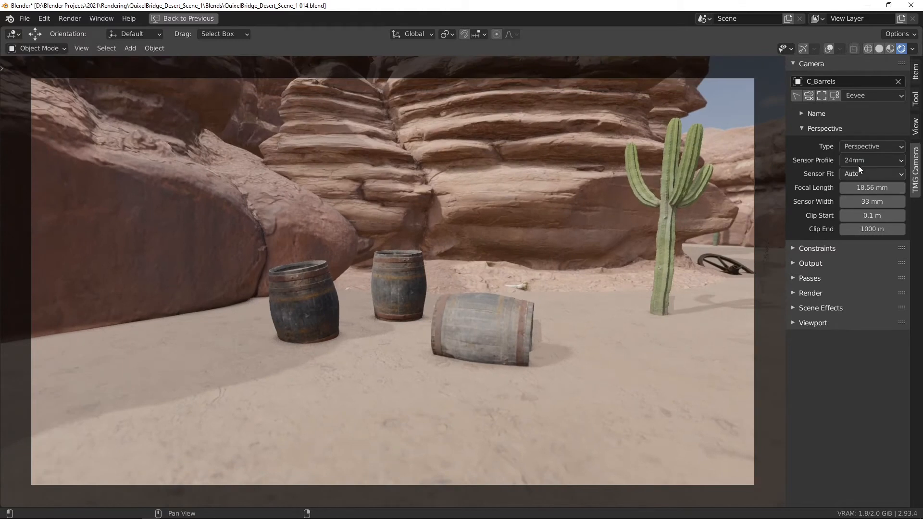
pyautogui.click(858, 164)
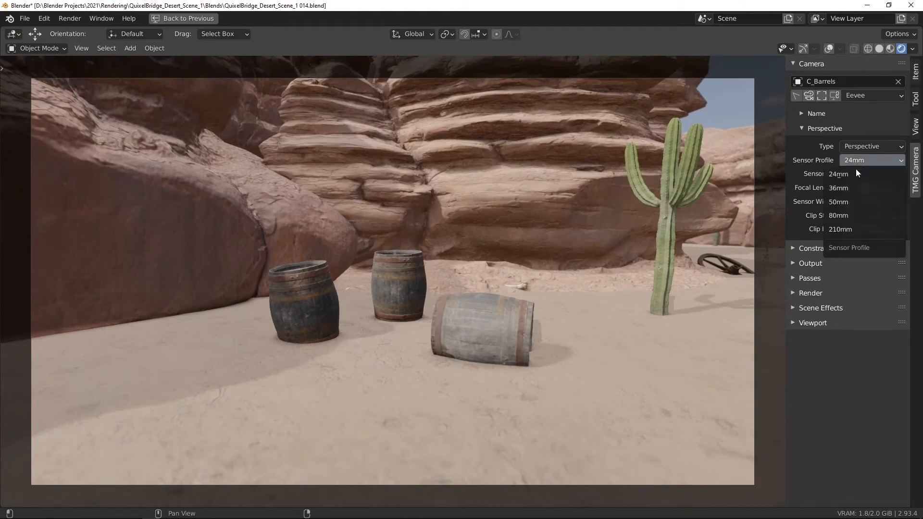
pyautogui.click(841, 213)
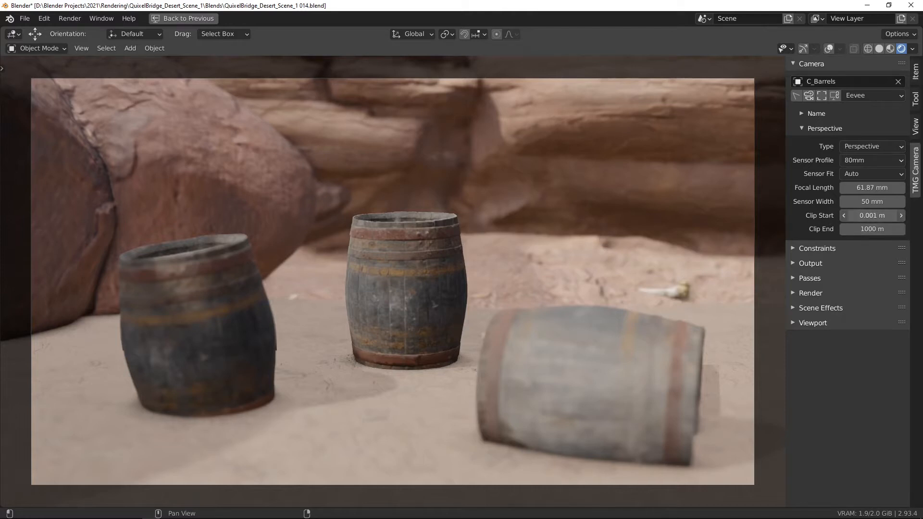
# Step: Try clipping the barrels view with Clip Start at 2.8 m and Clip End at 20 m, narrowing Clip End to 3.8 m
pyautogui.moveTo(865, 216)
pyautogui.mouseDown()
pyautogui.moveTo(897, 216)
pyautogui.moveTo(861, 228)
pyautogui.mouseUp()
pyautogui.click(883, 226)
pyautogui.write('2')
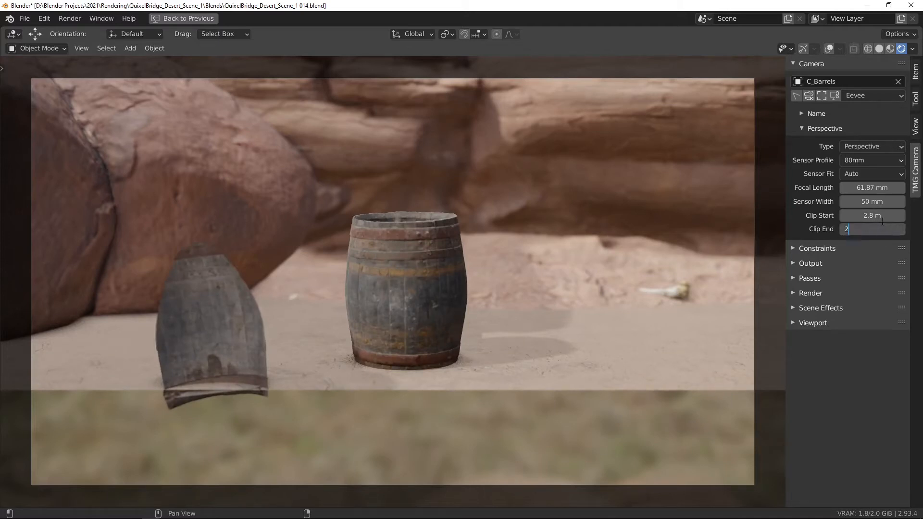
pyautogui.write('0')
pyautogui.press('Return')
pyautogui.moveTo(882, 228)
pyautogui.mouseDown()
pyautogui.moveTo(865, 229)
pyautogui.moveTo(889, 228)
pyautogui.mouseUp()
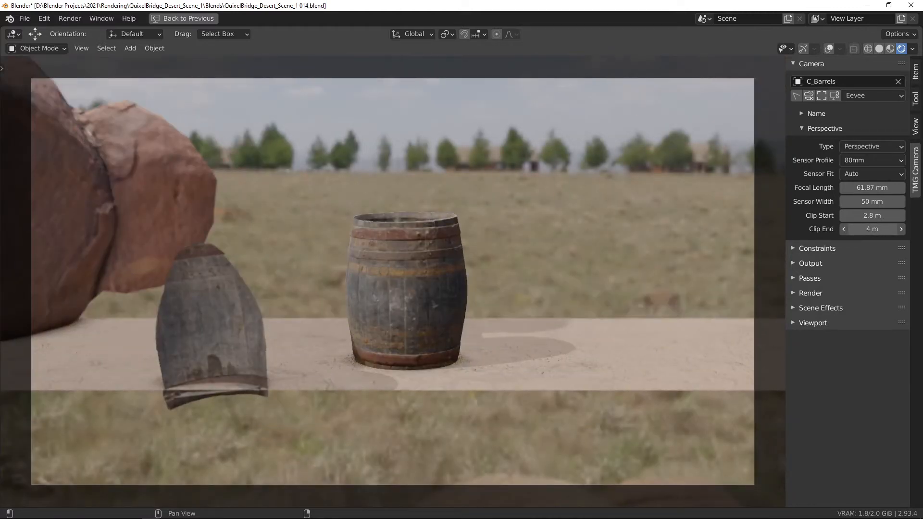
pyautogui.moveTo(875, 230); pyautogui.dragTo(873, 229)
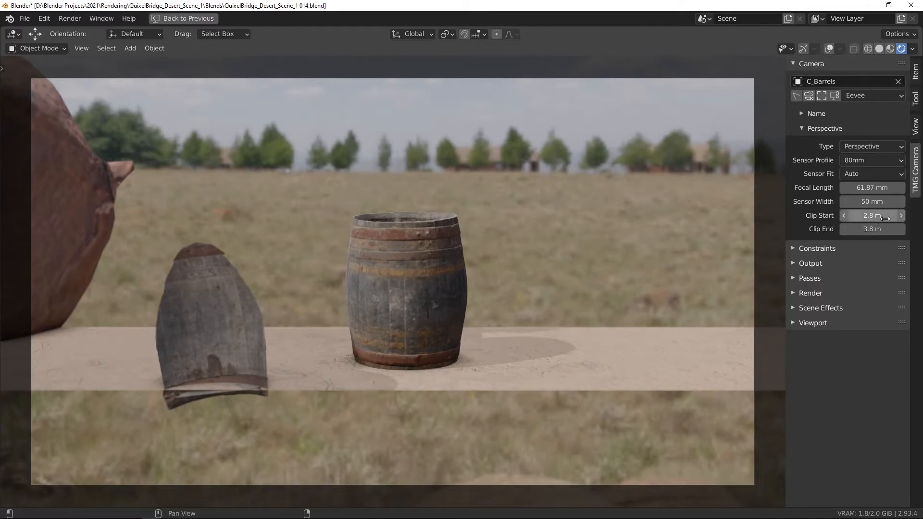
# Step: Set the C_Barrels camera's Clip Start to 1.7 m and Clip End to 7 m, and show the viewport overlays
pyautogui.moveTo(885, 219)
pyautogui.mouseDown()
pyautogui.moveTo(856, 219)
pyautogui.moveTo(880, 215)
pyautogui.moveTo(870, 215)
pyautogui.moveTo(876, 229)
pyautogui.moveTo(900, 228)
pyautogui.mouseUp()
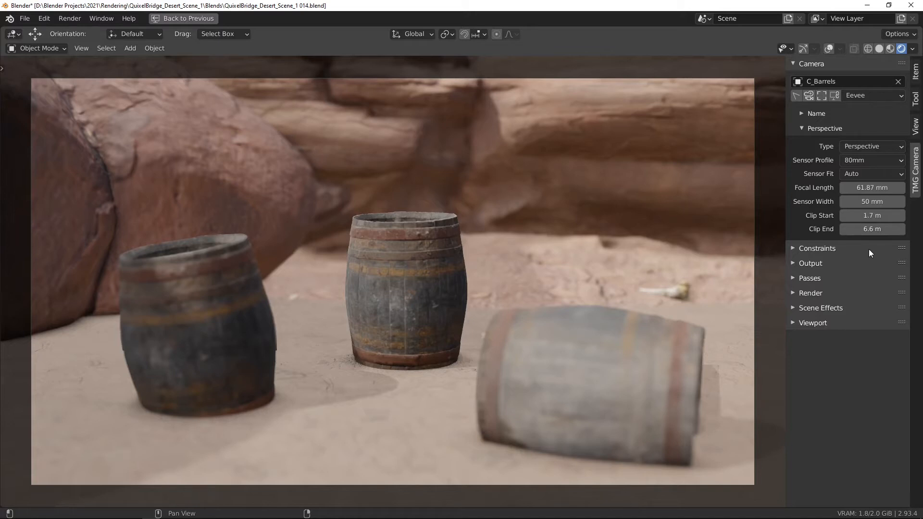
pyautogui.click(871, 228)
pyautogui.write('7')
pyautogui.press('Return')
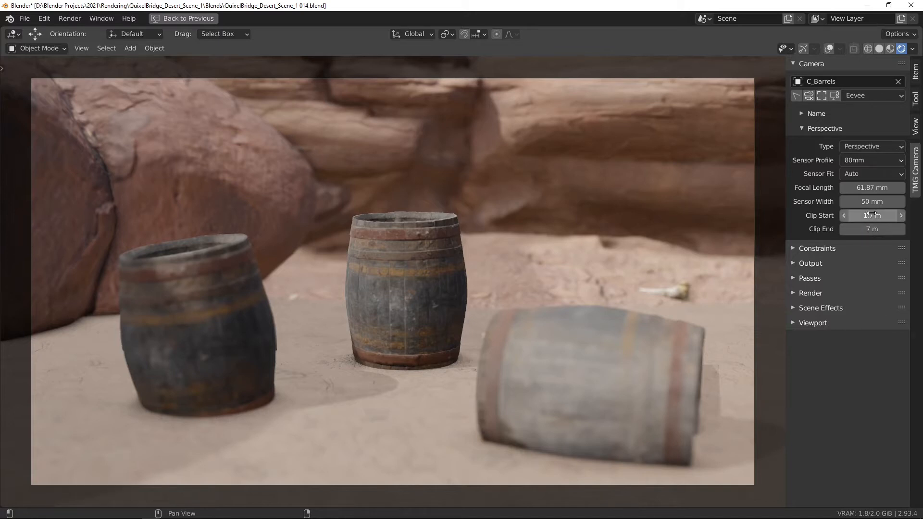
pyautogui.click(873, 215)
pyautogui.click(820, 128)
pyautogui.hotkey('shift', 'alt', 'z')
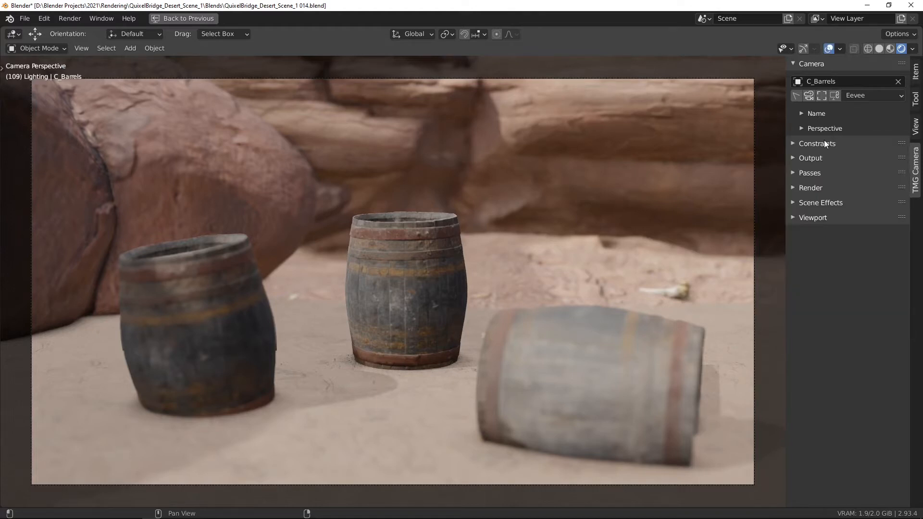
# Step: Try adding and removing a Floor constraint on the C_Barrels camera twice
pyautogui.click(824, 144)
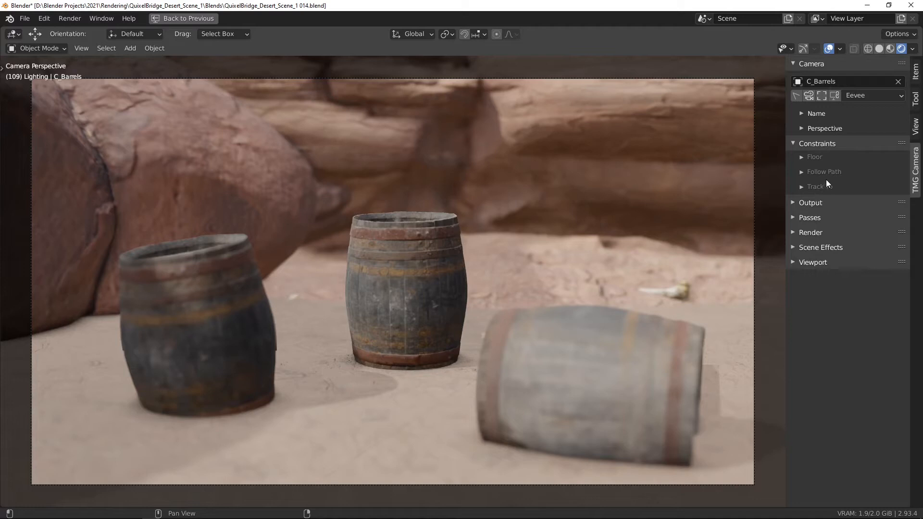
pyautogui.click(817, 159)
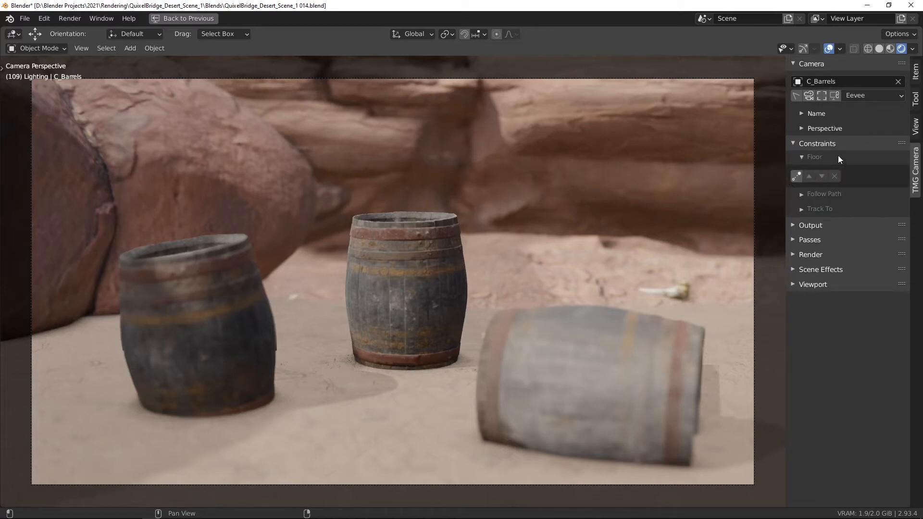
pyautogui.click(797, 177)
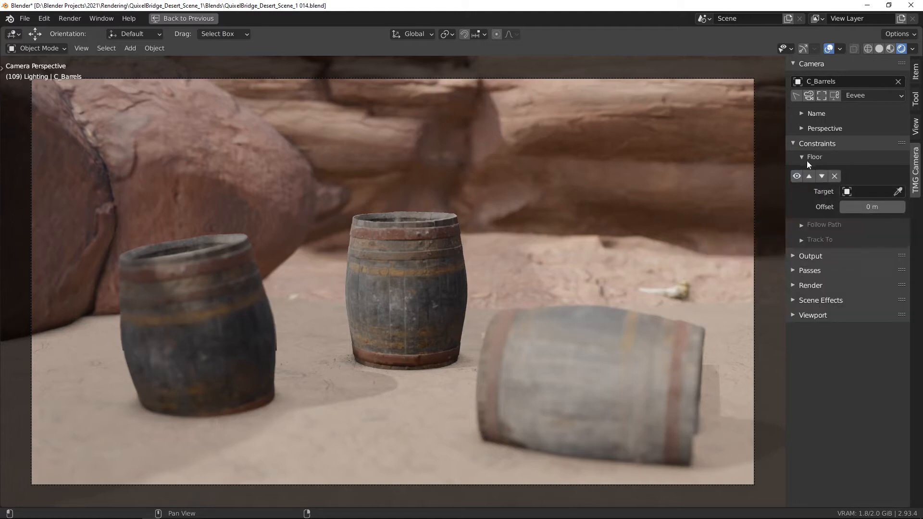
pyautogui.click(835, 176)
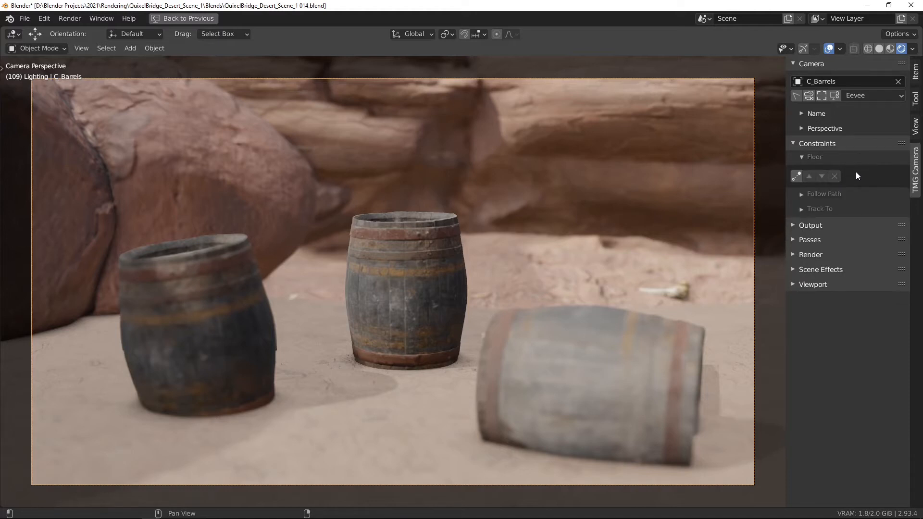
pyautogui.click(796, 177)
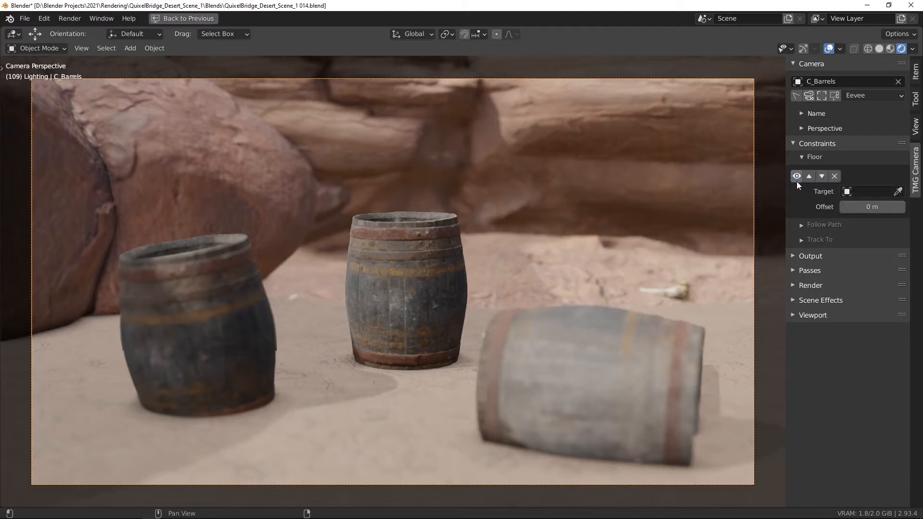
pyautogui.click(835, 176)
pyautogui.click(812, 156)
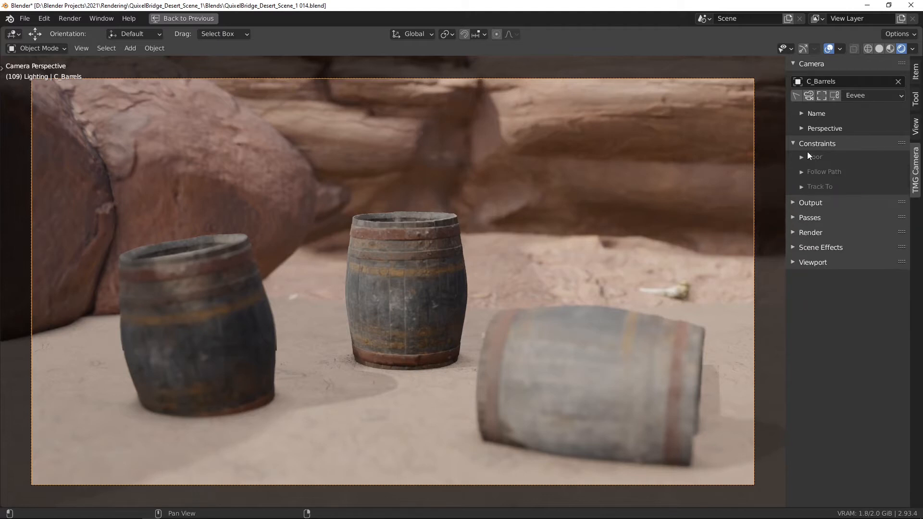
pyautogui.click(804, 144)
# Step: Leave the camera view, deselect everything and add a Bezier circle on the open desert ground
pyautogui.moveTo(532, 223); pyautogui.dragTo(450, 249, button='middle')
pyautogui.scroll(-8, 587, 321)
pyautogui.hotkey('alt', 'a')
pyautogui.keyDown('ctrl'); pyautogui.moveTo(506, 339); pyautogui.dragTo(517, 299, button='middle'); pyautogui.keyUp('ctrl')
pyautogui.keyDown('shift'); pyautogui.moveTo(517, 299); pyautogui.dragTo(529, 264, button='middle'); pyautogui.keyUp('shift')
pyautogui.hotkey('shift', 'a')
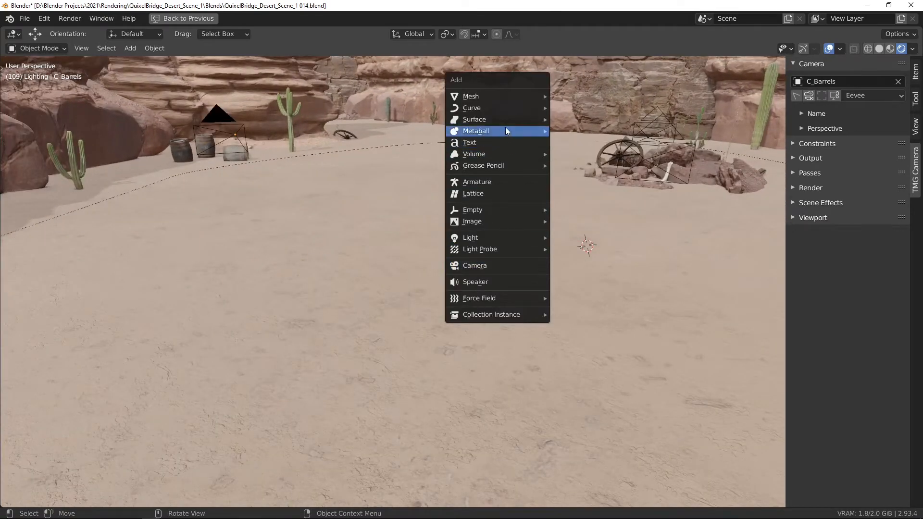
pyautogui.moveTo(496, 111)
pyautogui.click(576, 119)
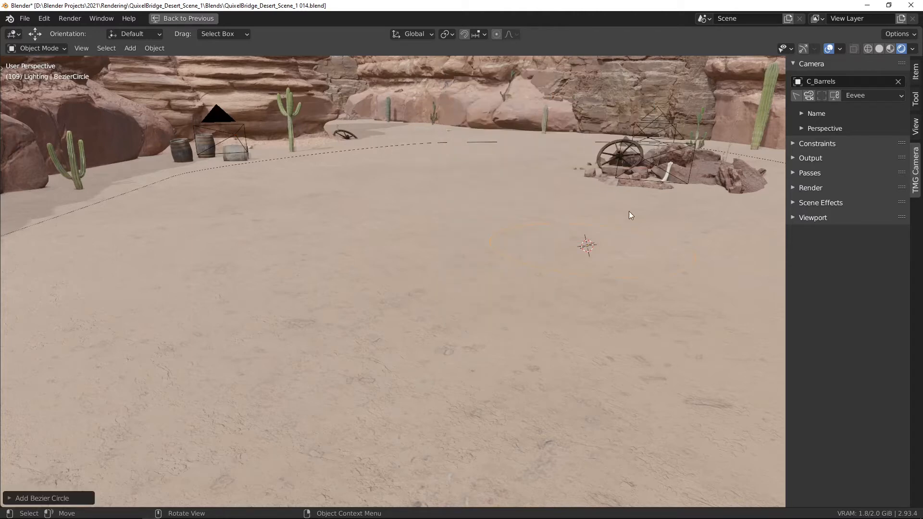
# Step: Show the scene in solid shading and raise the Bezier circle about 0.4 m along the Z axis
pyautogui.press('KP_Decimal')
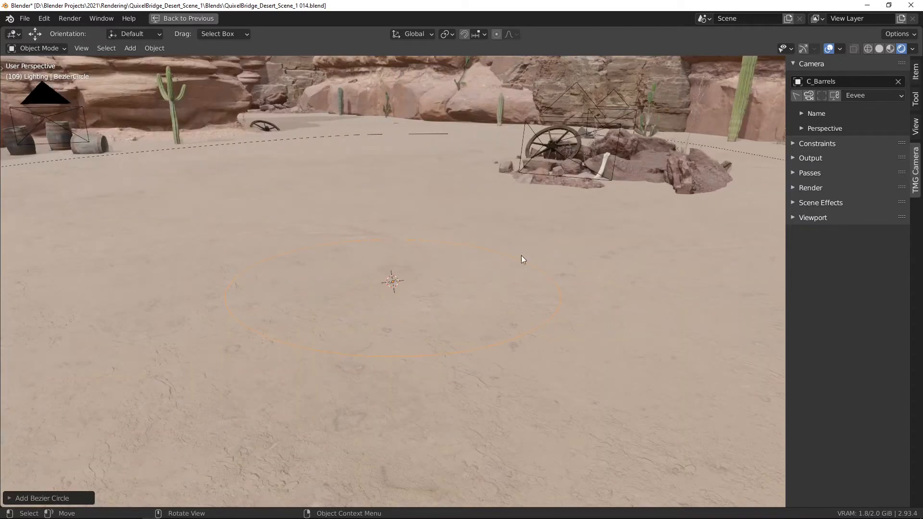
pyautogui.press('z')
pyautogui.moveTo(457, 268)
pyautogui.mouseDown(button='middle')
pyautogui.moveTo(517, 270)
pyautogui.moveTo(538, 275)
pyautogui.moveTo(535, 283)
pyautogui.moveTo(533, 269)
pyautogui.mouseUp(button='middle')
pyautogui.press('g')
pyautogui.press('z')
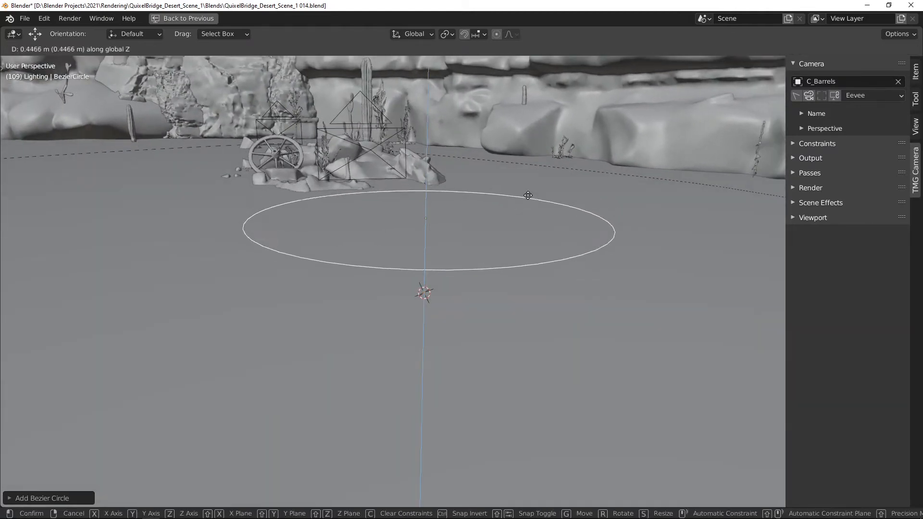
pyautogui.click(528, 195)
# Step: Snap the 3D cursor to the center of the raised circle and add a camera there
pyautogui.hotkey('shift', 's')
pyautogui.click(495, 201)
pyautogui.hotkey('shift', 'a')
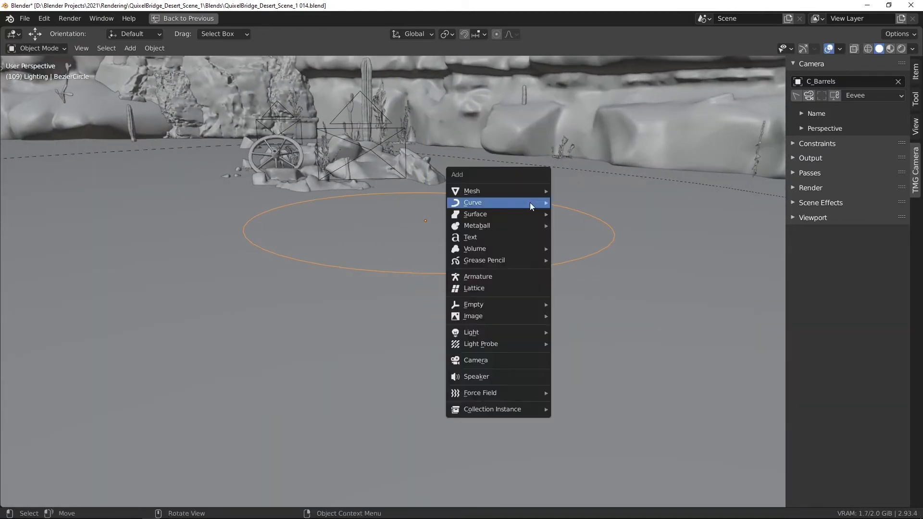
pyautogui.press('Escape')
pyautogui.hotkey('shift', 's')
pyautogui.click(515, 244)
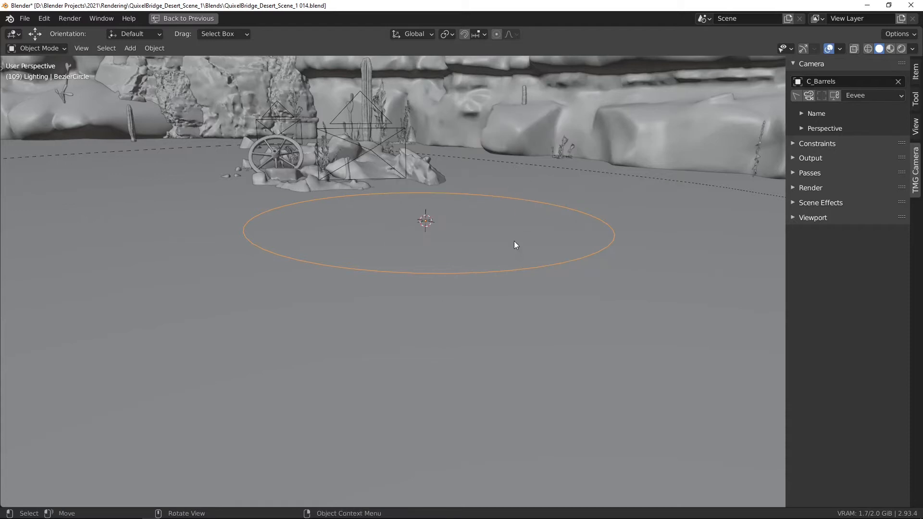
pyautogui.hotkey('shift', 'a')
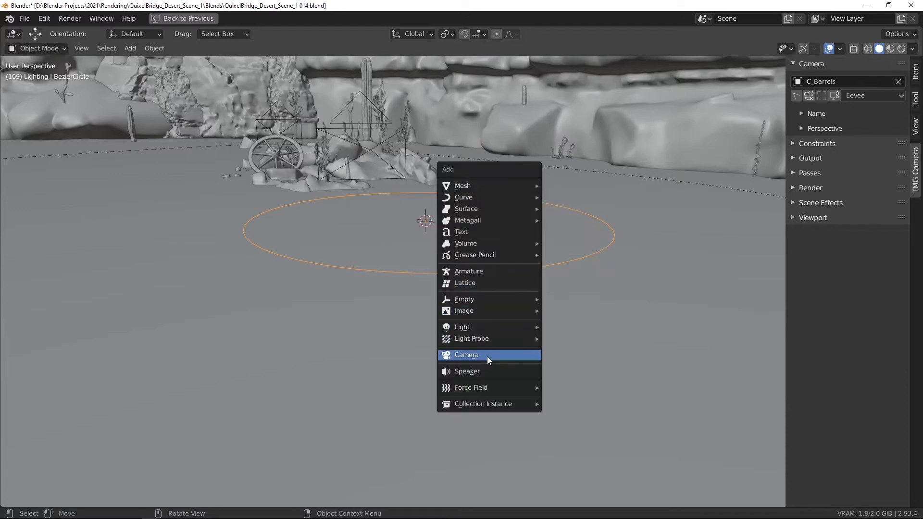
pyautogui.click(487, 358)
# Step: Make the new Camera.001 the active scene camera and select the rock pile beside the wagon wheel
pyautogui.moveTo(476, 224); pyautogui.dragTo(564, 256, button='middle')
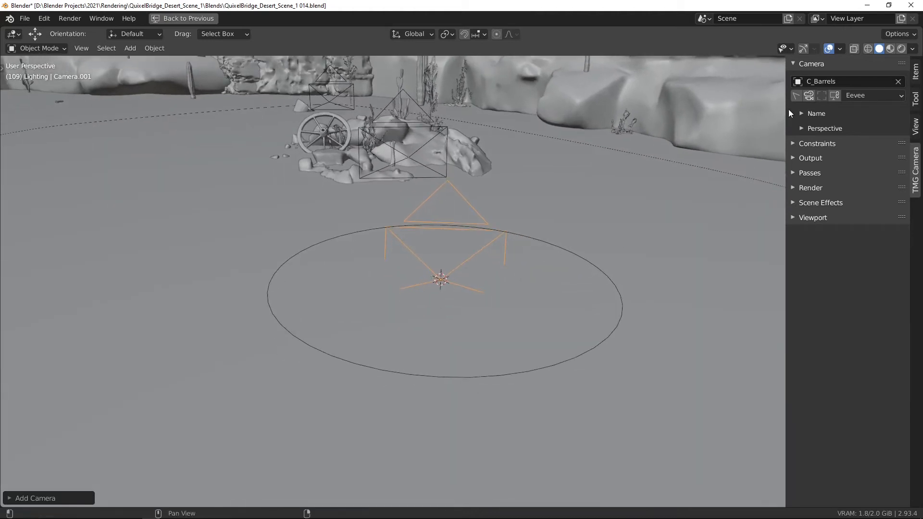
pyautogui.click(820, 82)
pyautogui.click(813, 175)
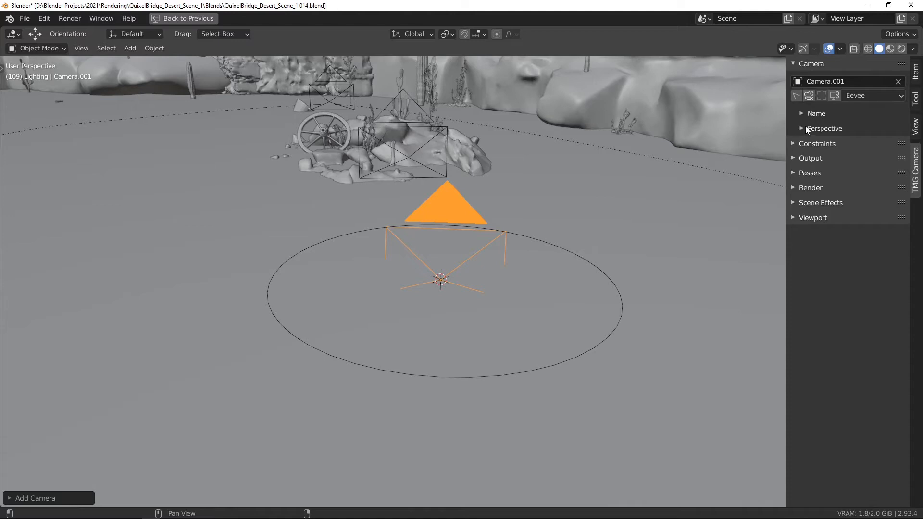
pyautogui.click(488, 167)
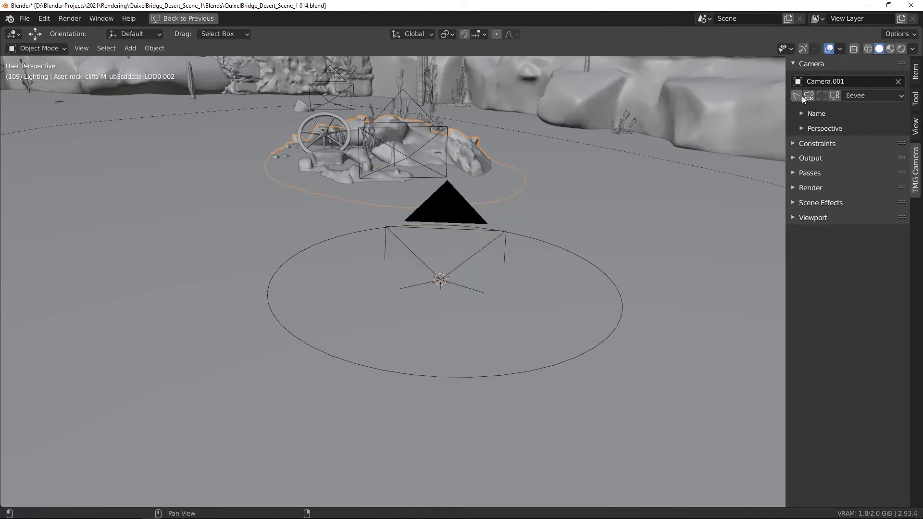
# Step: Add a Floor constraint to Camera.001 with the Bezier circle as its target
pyautogui.click(813, 143)
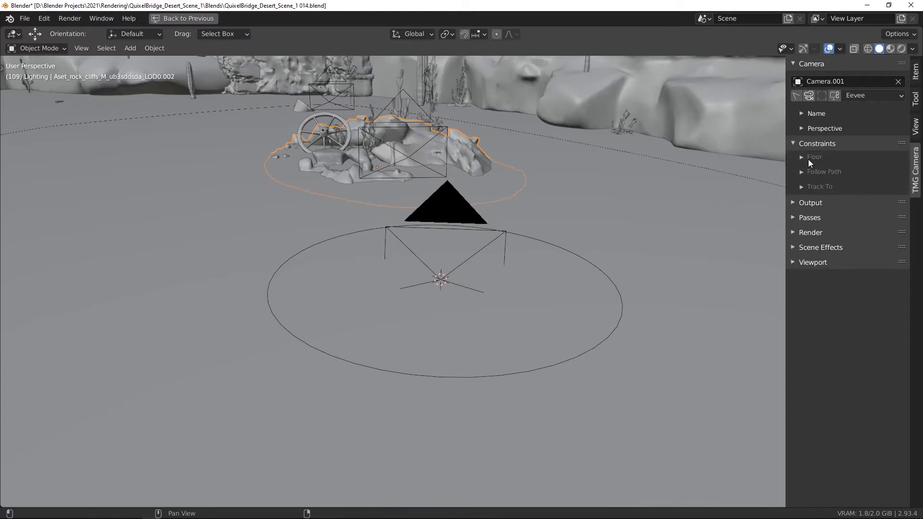
pyautogui.click(812, 158)
pyautogui.click(797, 177)
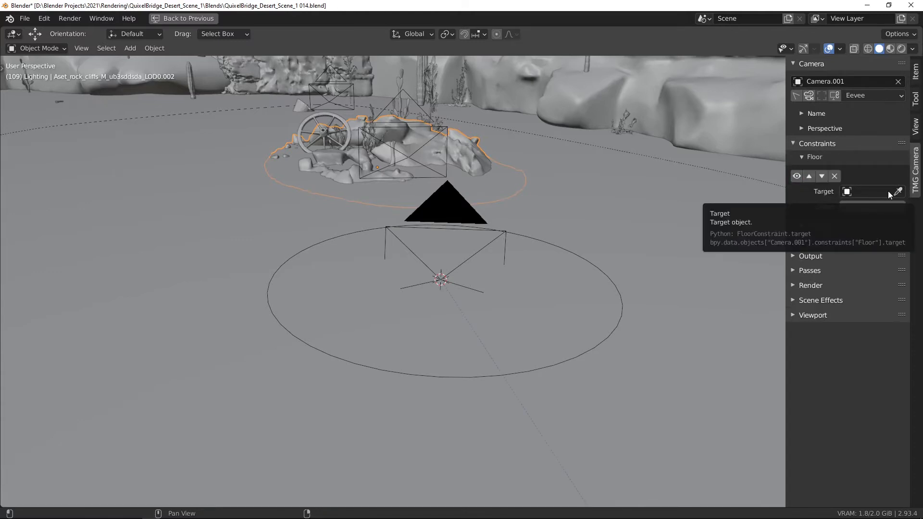
pyautogui.click(873, 191)
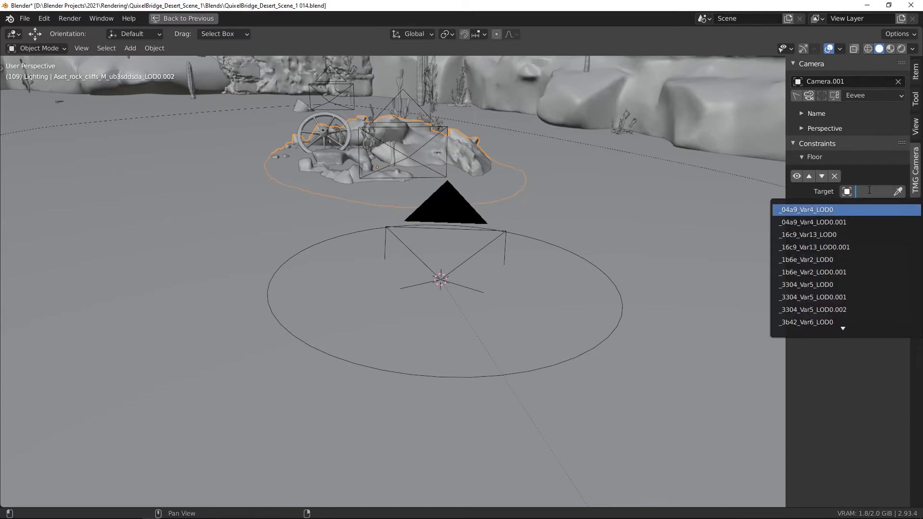
pyautogui.click(879, 172)
pyautogui.click(899, 193)
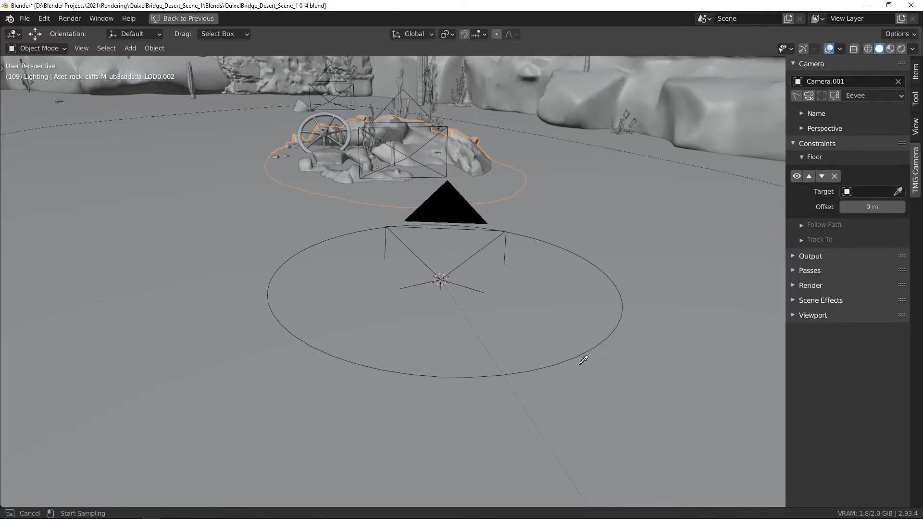
pyautogui.click(594, 351)
# Step: Raise the camera above the circle by setting the Floor constraint's offset to 0.93 m
pyautogui.moveTo(871, 207); pyautogui.dragTo(898, 208)
pyautogui.keyDown('ctrl'); pyautogui.keyDown('alt'); pyautogui.moveTo(613, 173); pyautogui.dragTo(588, 212); pyautogui.keyUp('alt'); pyautogui.keyUp('ctrl')
pyautogui.keyDown('alt'); pyautogui.keyDown('shift'); pyautogui.moveTo(588, 211); pyautogui.dragTo(573, 240); pyautogui.keyUp('shift'); pyautogui.keyUp('alt')
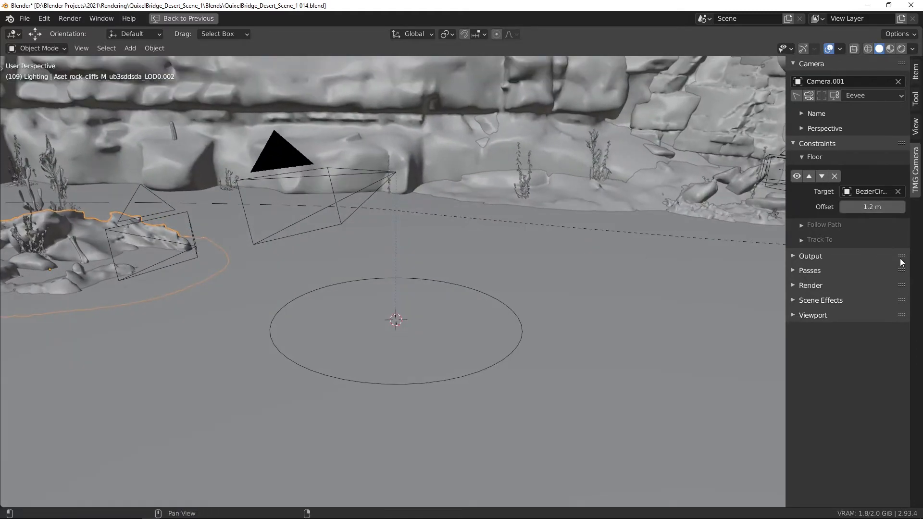
pyautogui.moveTo(875, 207)
pyautogui.mouseDown()
pyautogui.moveTo(850, 207)
pyautogui.moveTo(895, 207)
pyautogui.moveTo(870, 207)
pyautogui.mouseUp()
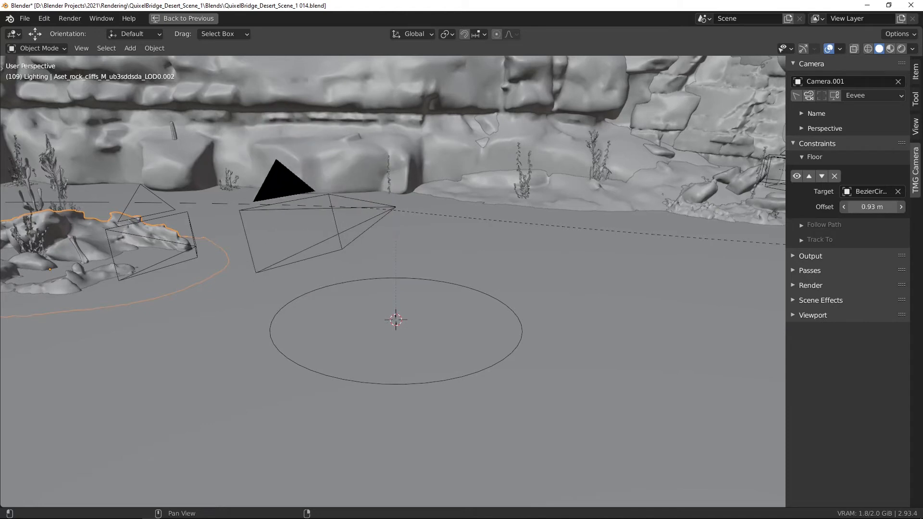
# Step: Add a Follow Path constraint to Camera.001 with the Bezier circle as its path
pyautogui.click(805, 157)
pyautogui.click(804, 171)
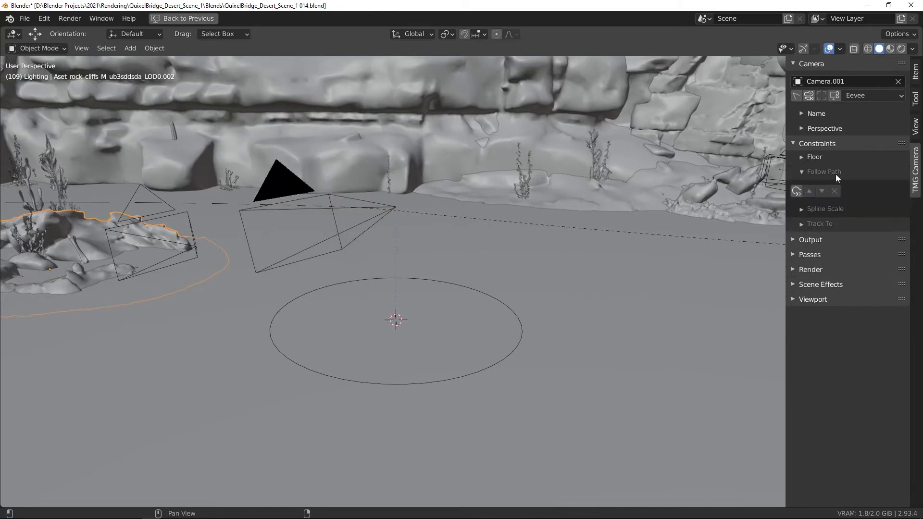
pyautogui.click(796, 191)
pyautogui.click(897, 203)
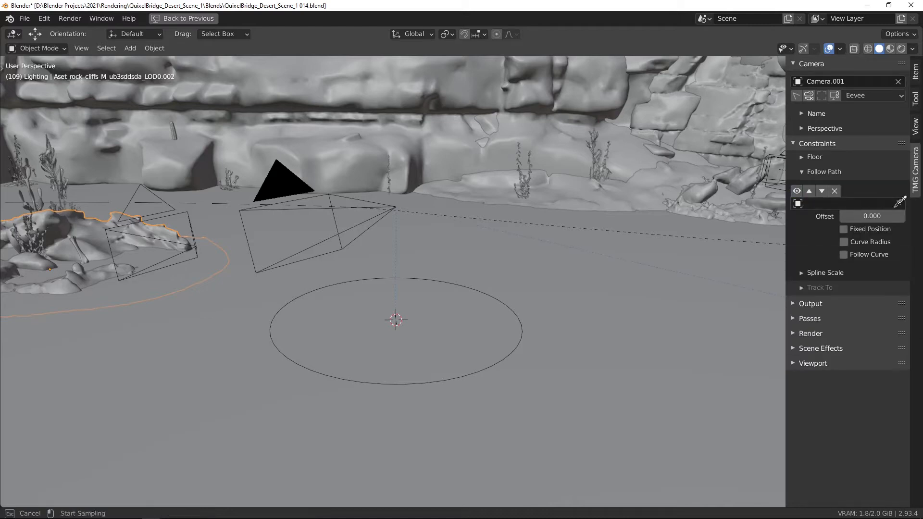
pyautogui.click(519, 339)
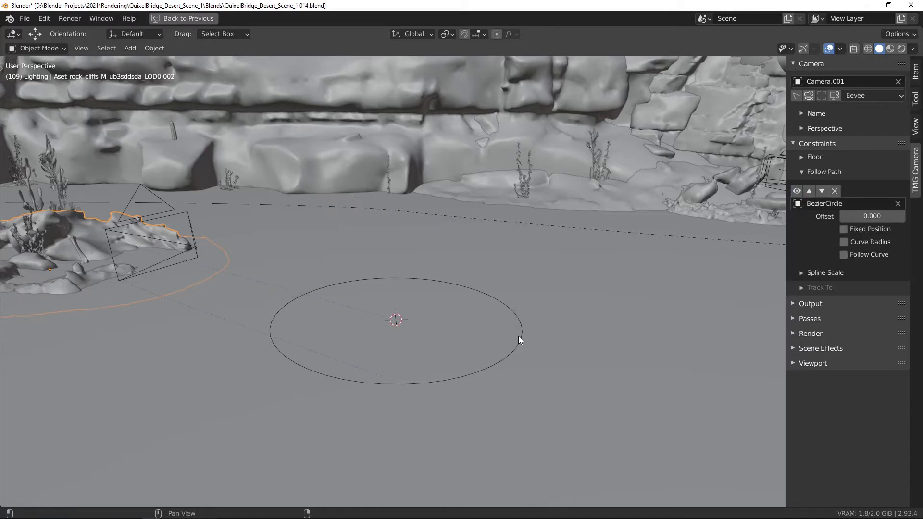
pyautogui.click(836, 205)
pyautogui.click(873, 183)
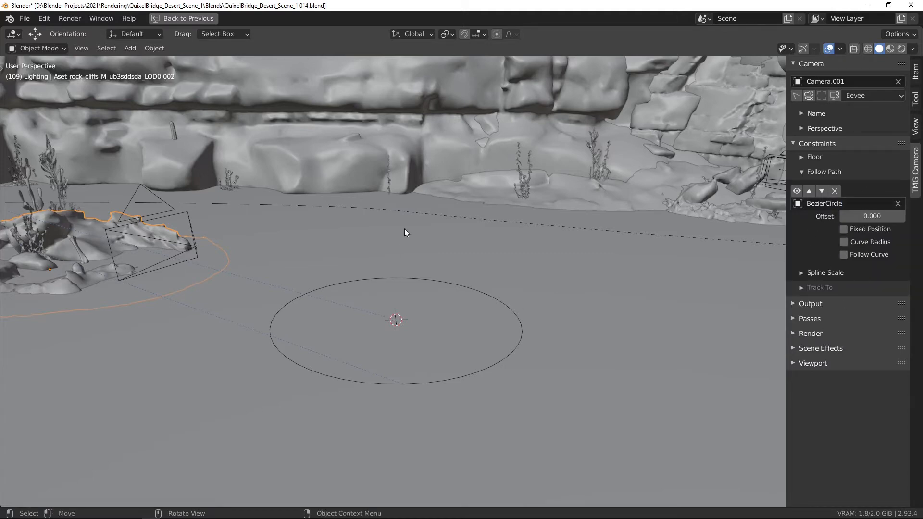
# Step: Select Camera.001 and clear its location and rotation to bring it back to the circle path
pyautogui.moveTo(405, 229); pyautogui.dragTo(578, 258, button='middle')
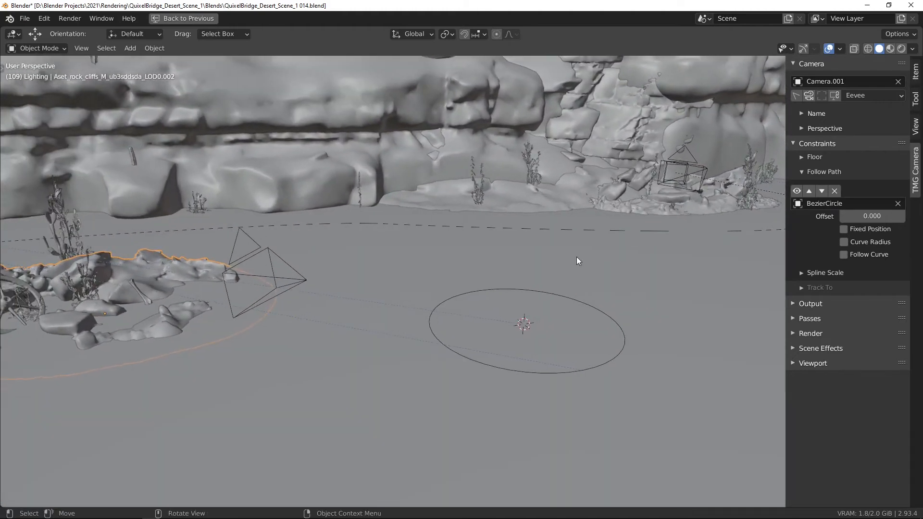
pyautogui.click(798, 92)
pyautogui.moveTo(483, 277); pyautogui.dragTo(547, 280, button='middle')
pyautogui.hotkey('alt', 'g')
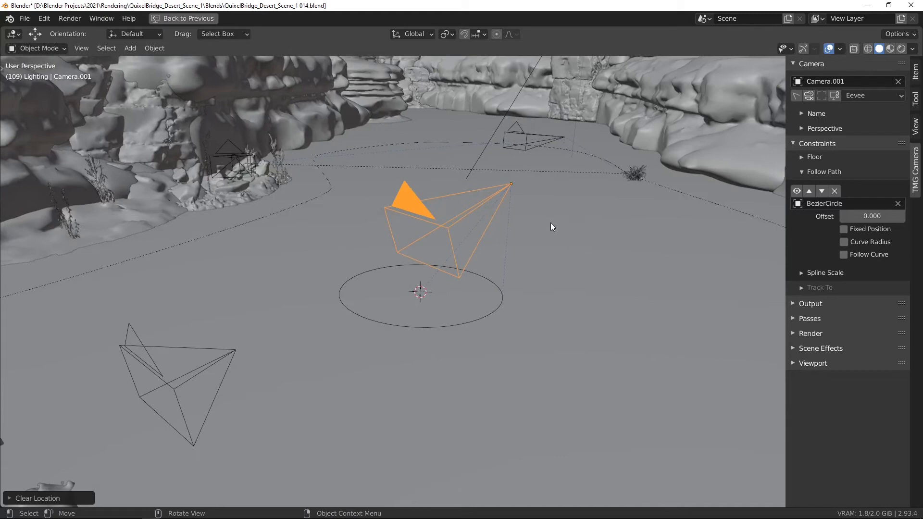
pyautogui.hotkey('alt', 'r')
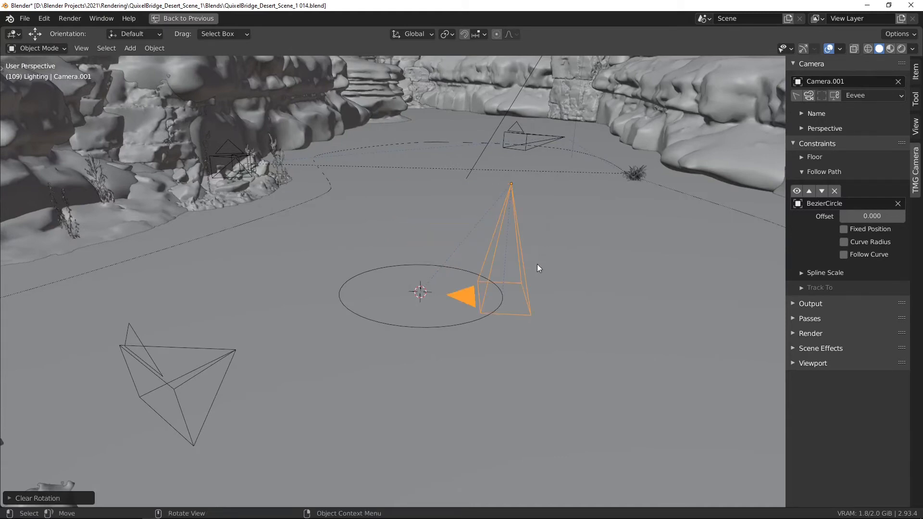
pyautogui.moveTo(537, 263); pyautogui.dragTo(519, 281, button='middle')
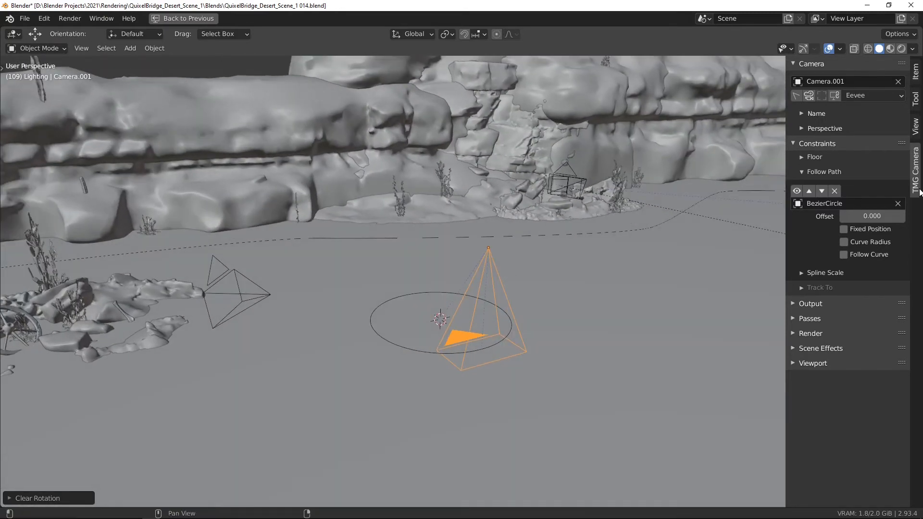
# Step: Set the path's spline scale to 4.96 in X and 7.54 in Y and the Follow Path offset to 31.1
pyautogui.click(821, 272)
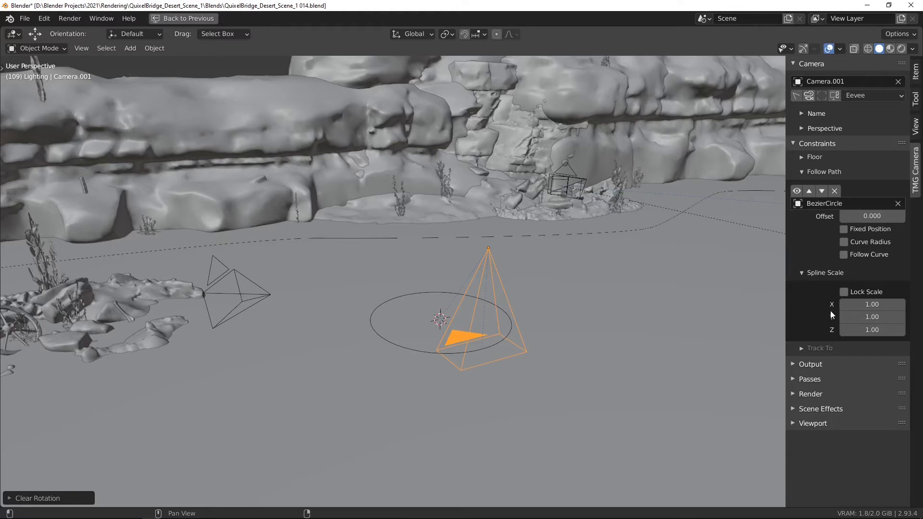
pyautogui.moveTo(872, 304); pyautogui.dragTo(904, 304)
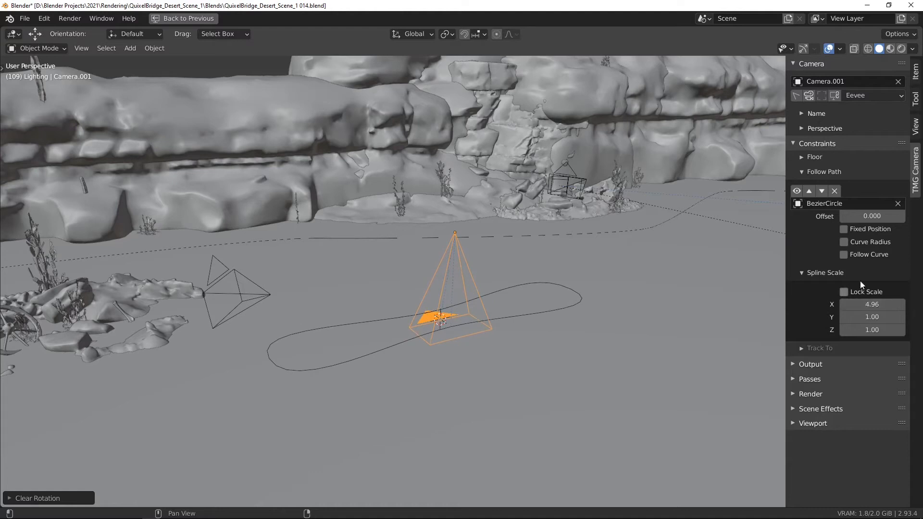
pyautogui.moveTo(872, 216); pyautogui.dragTo(907, 216)
pyautogui.moveTo(872, 317); pyautogui.dragTo(904, 317)
pyautogui.moveTo(872, 216)
pyautogui.mouseDown()
pyautogui.moveTo(899, 215)
pyautogui.moveTo(875, 216)
pyautogui.mouseUp()
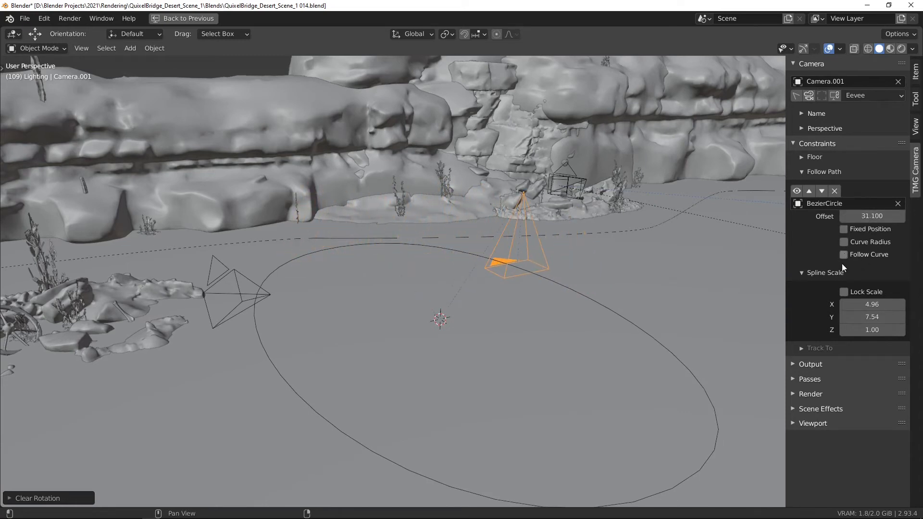
# Step: Lock the spline scale and set the uniform XYZ scale to 11.44
pyautogui.click(843, 291)
pyautogui.moveTo(872, 304); pyautogui.dragTo(906, 304)
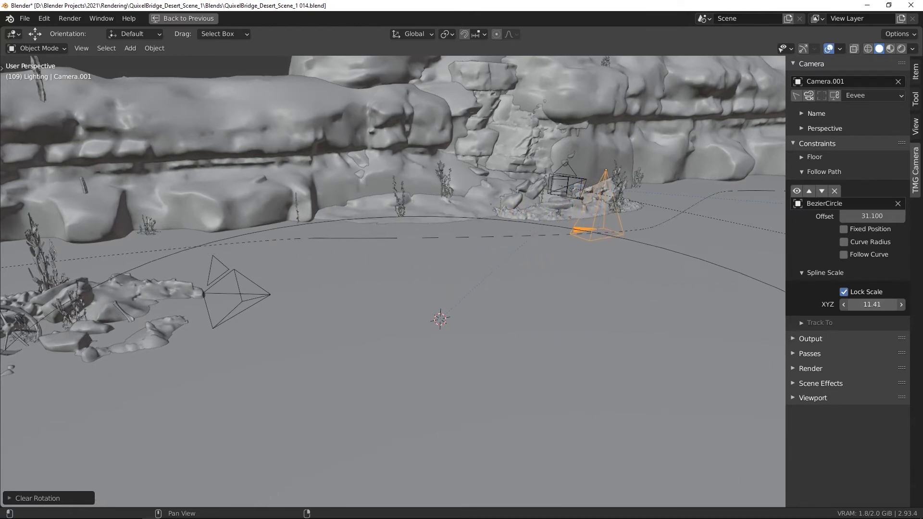
pyautogui.click(801, 171)
# Step: Add a Track To constraint to Camera.001 and create a cube at the 3D cursor in the circle's center
pyautogui.click(802, 187)
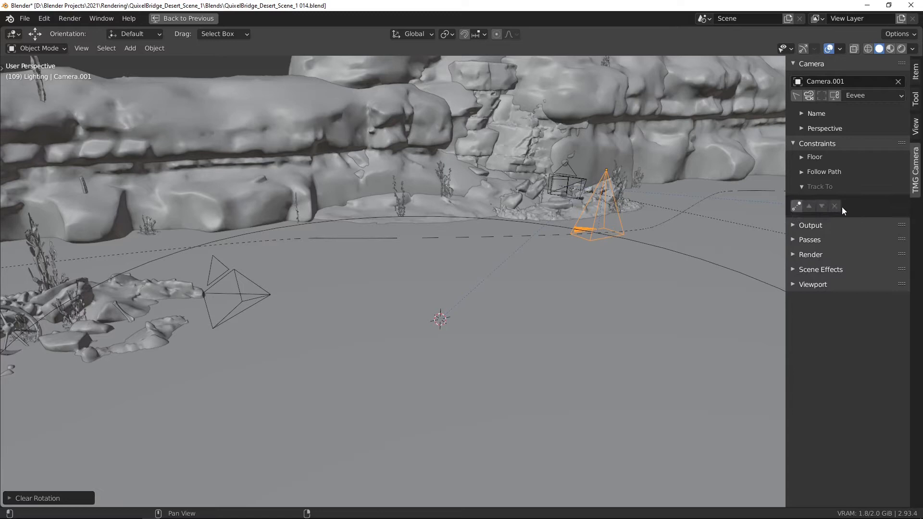
pyautogui.click(798, 208)
pyautogui.keyDown('ctrl'); pyautogui.keyDown('alt'); pyautogui.moveTo(371, 255); pyautogui.dragTo(468, 302); pyautogui.keyUp('alt'); pyautogui.keyUp('ctrl')
pyautogui.hotkey('shift', 'a')
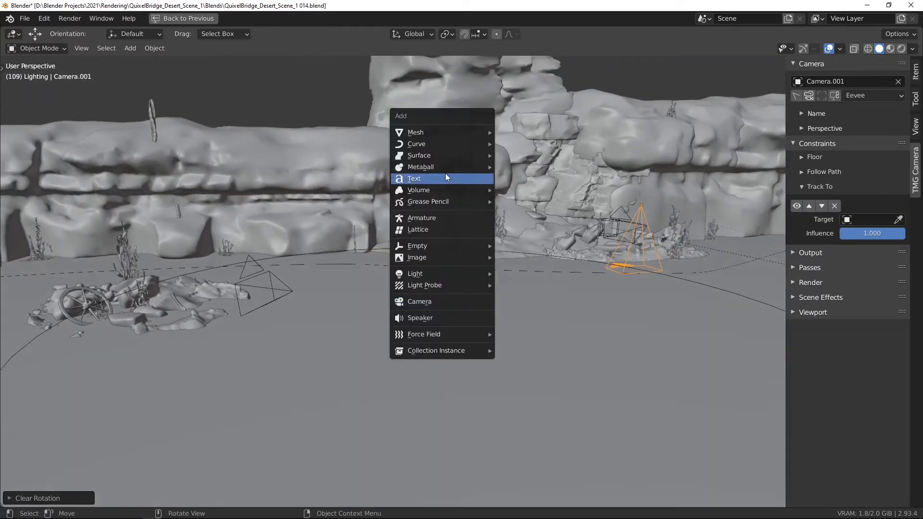
pyautogui.moveTo(437, 132)
pyautogui.click(519, 144)
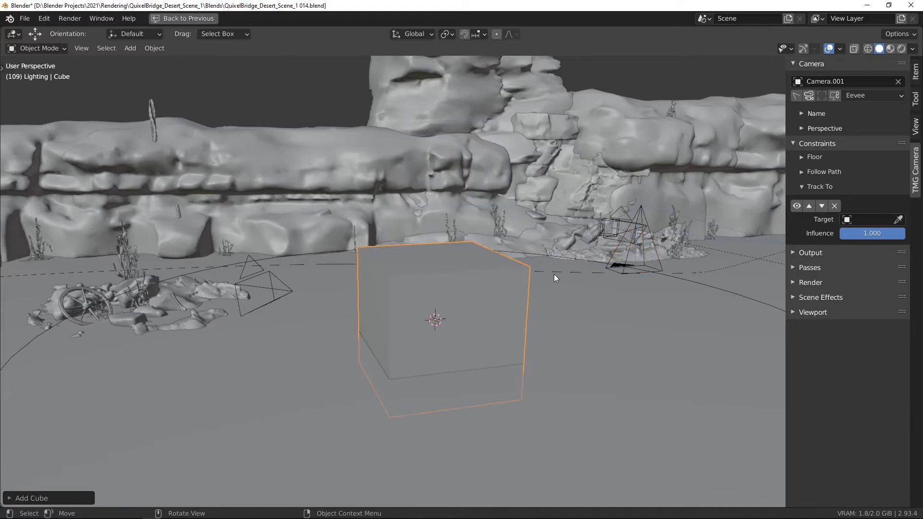
pyautogui.keyDown('alt'); pyautogui.moveTo(556, 278); pyautogui.dragTo(579, 287); pyautogui.keyUp('alt')
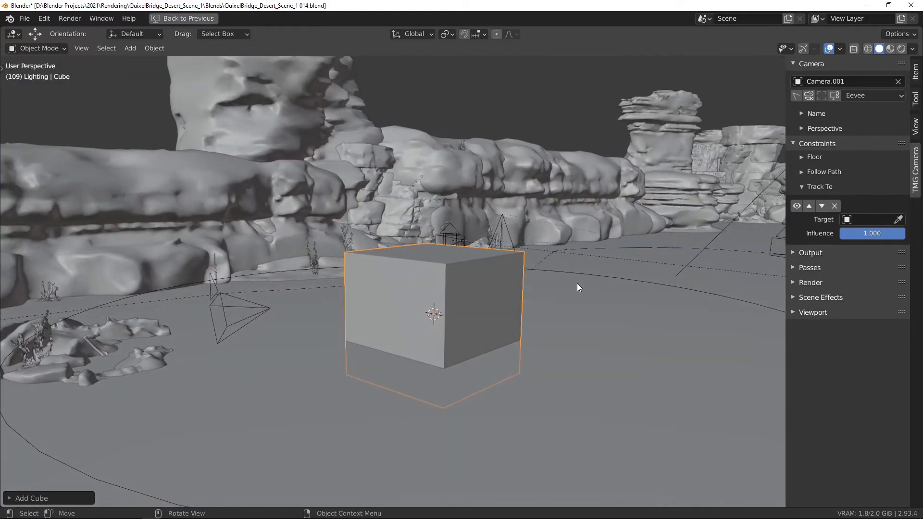
# Step: Set the cube as the target of Camera.001's Track To constraint
pyautogui.click(508, 226)
pyautogui.keyDown('alt'); pyautogui.moveTo(507, 227); pyautogui.dragTo(543, 279); pyautogui.keyUp('alt')
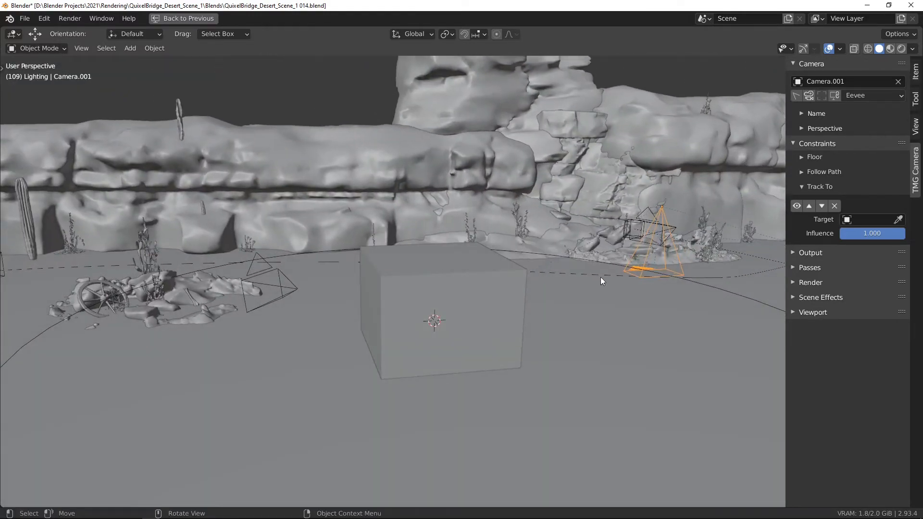
pyautogui.click(469, 307)
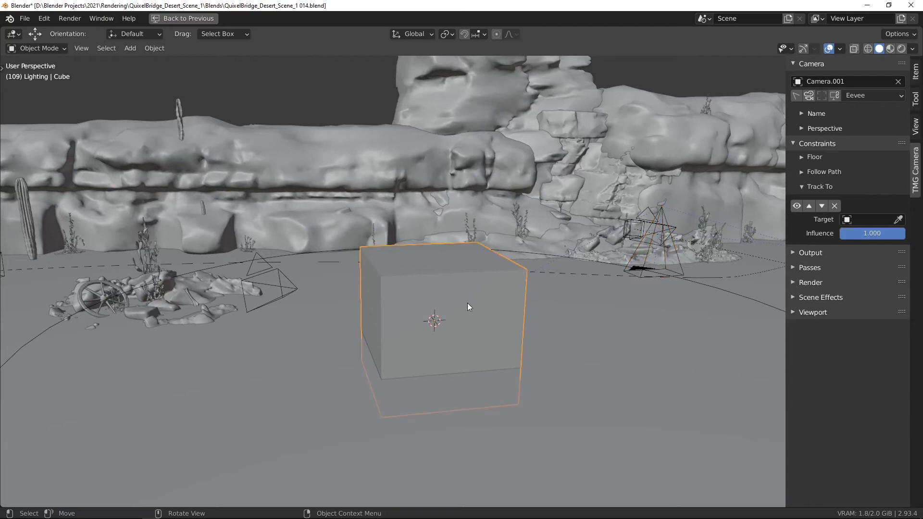
pyautogui.click(898, 220)
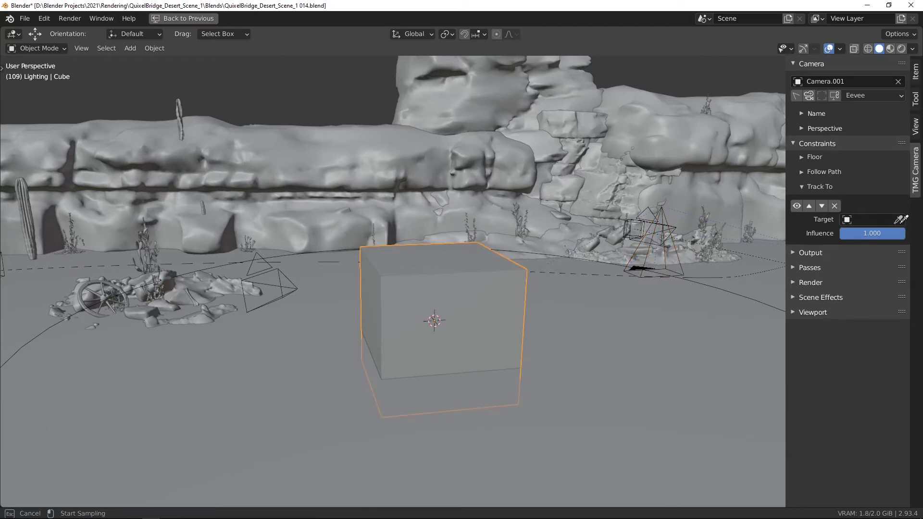
pyautogui.click(438, 334)
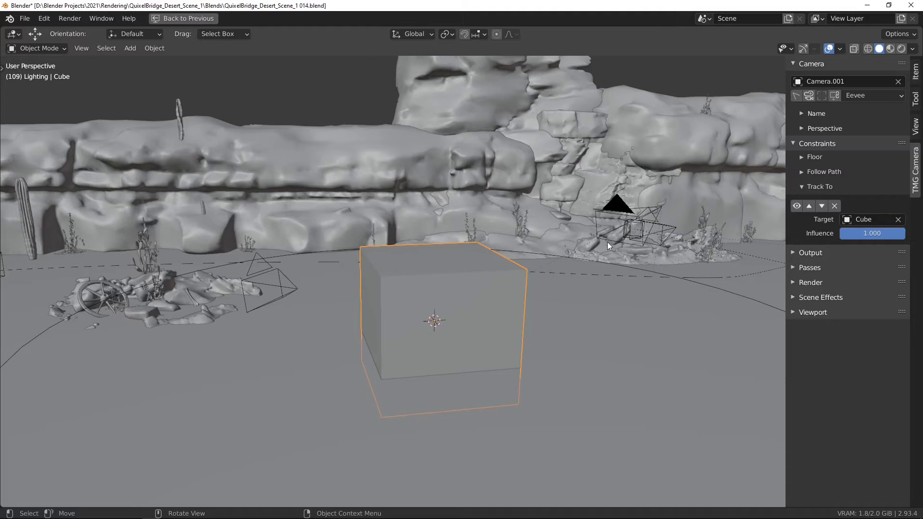
# Step: Slide the camera along the circle by setting the Follow Path offset to 49.9
pyautogui.moveTo(607, 246); pyautogui.dragTo(515, 296, button='middle')
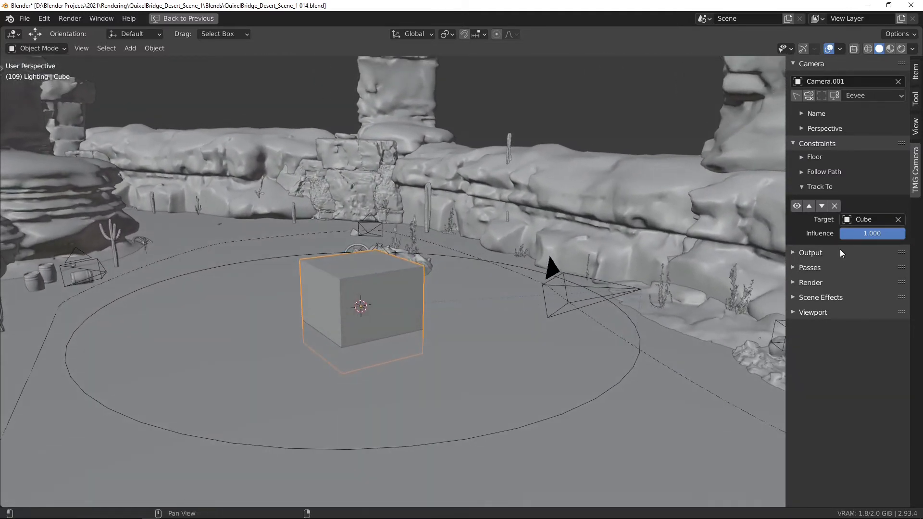
pyautogui.click(813, 186)
pyautogui.click(808, 172)
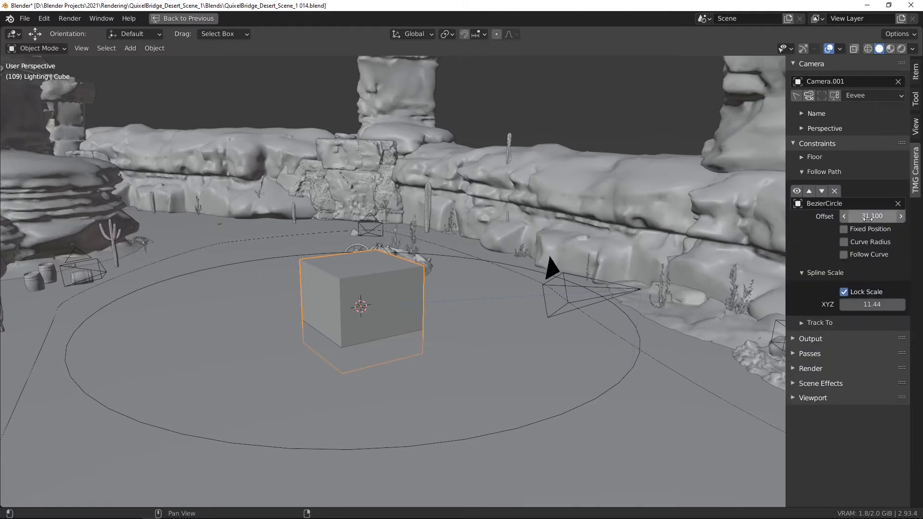
pyautogui.moveTo(868, 217); pyautogui.dragTo(889, 217)
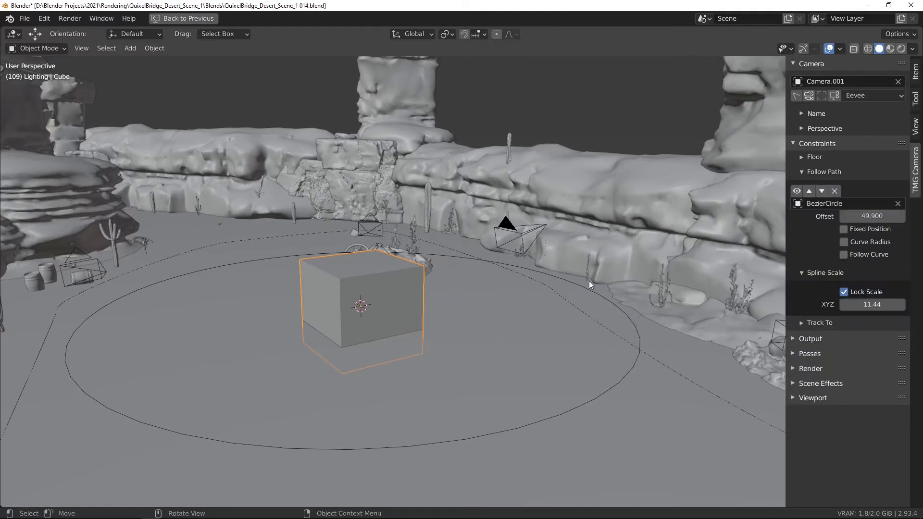
# Step: Move the cube about 3.1 m across the ground plane without changing its height
pyautogui.press('g')
pyautogui.hotkey('shift', 'z')
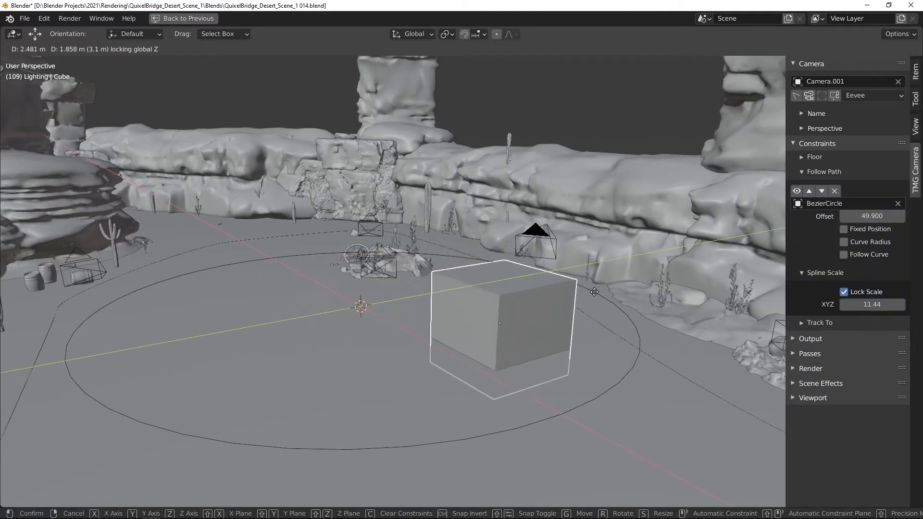
pyautogui.click(594, 291)
pyautogui.moveTo(593, 294); pyautogui.dragTo(609, 307, button='middle')
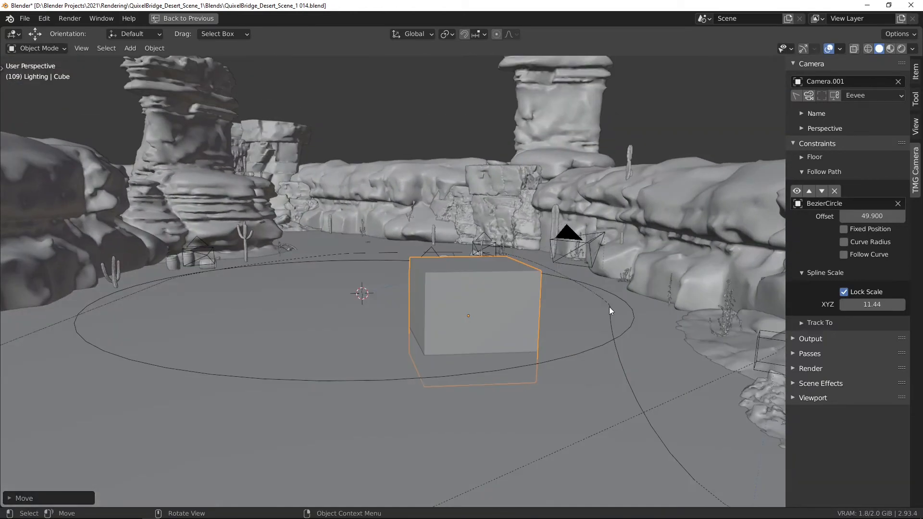
pyautogui.press('g')
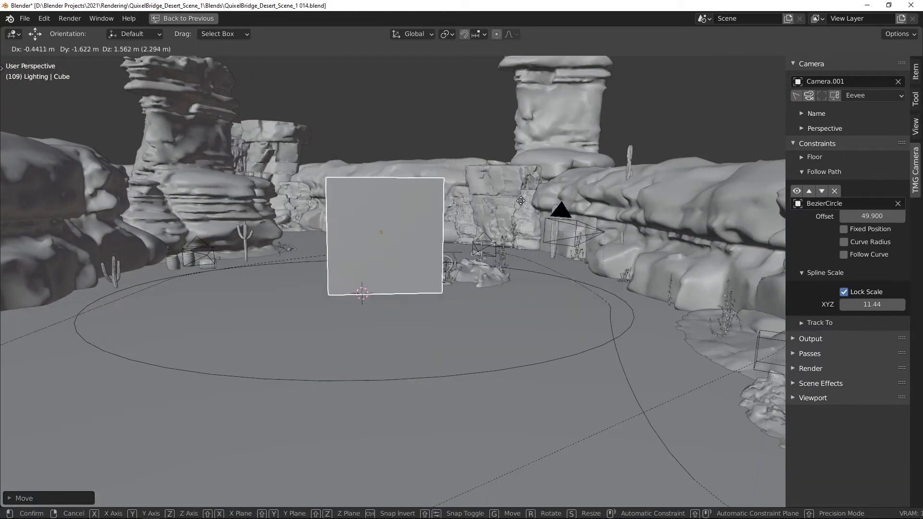
pyautogui.rightClick(529, 165)
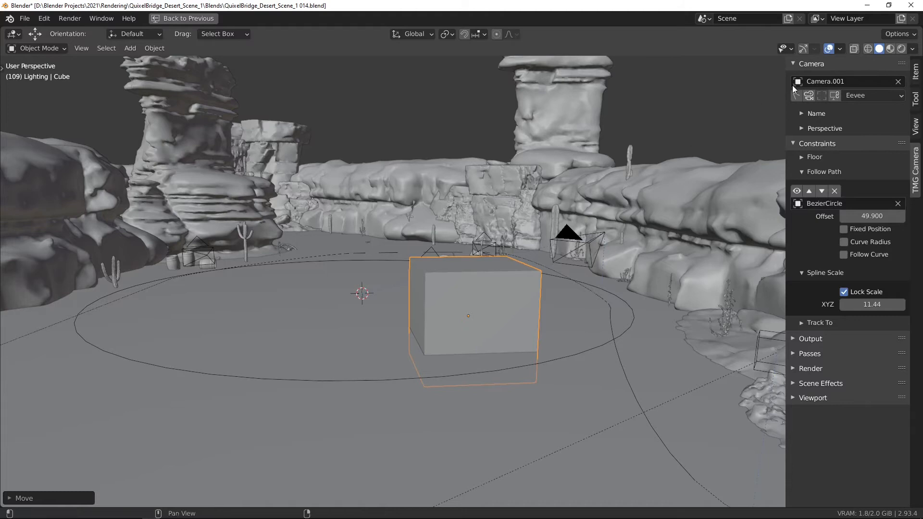
# Step: Look through Camera.001 and set its sensor profile to 36mm
pyautogui.click(809, 95)
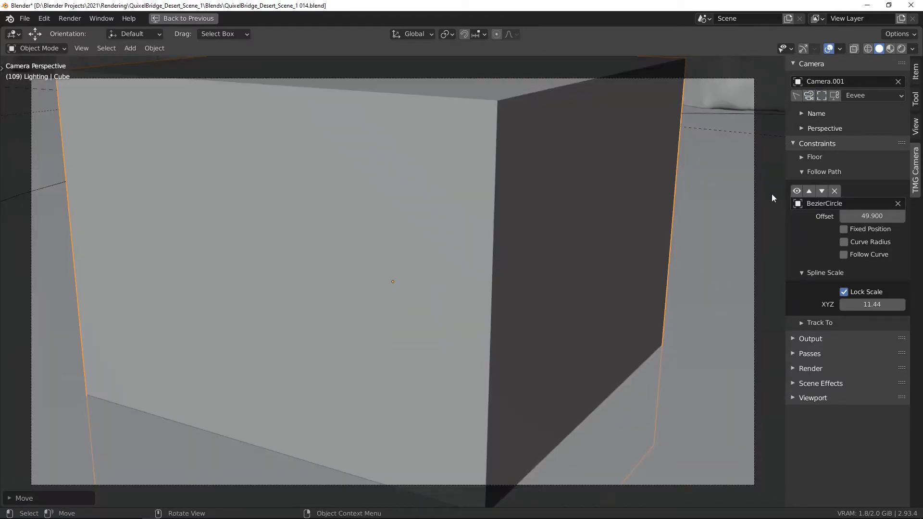
pyautogui.click(815, 127)
pyautogui.click(861, 155)
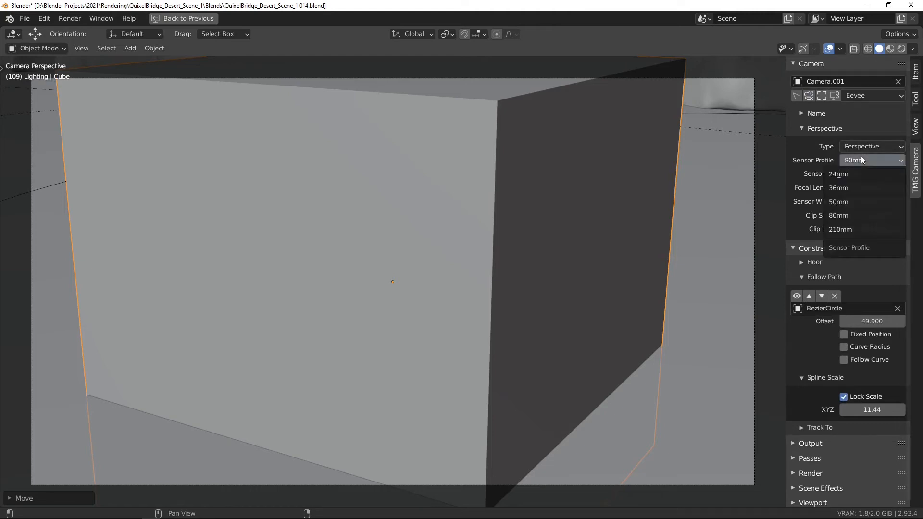
pyautogui.click(841, 192)
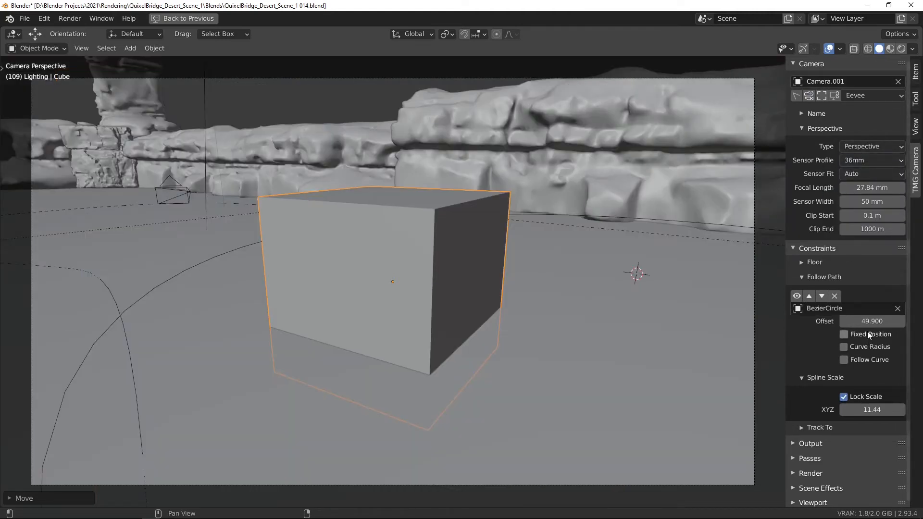
# Step: Animate Camera.001's Follow Path offset with the driver expression #frame/2
pyautogui.moveTo(868, 321); pyautogui.dragTo(904, 321)
pyautogui.moveTo(846, 321); pyautogui.dragTo(865, 323)
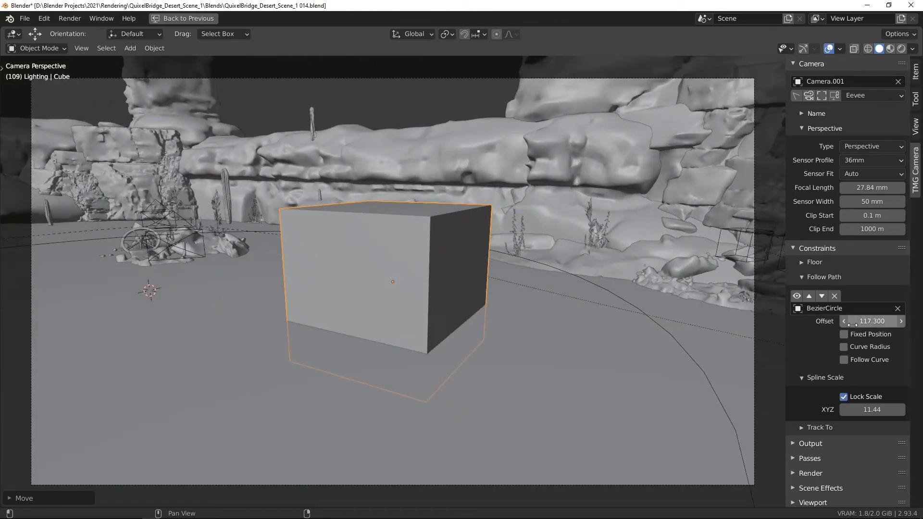
pyautogui.click(881, 323)
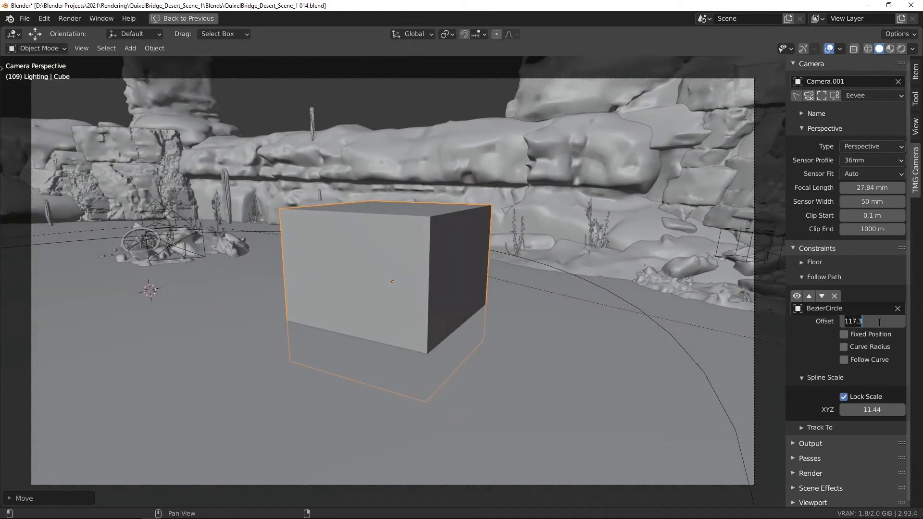
pyautogui.write('#frame/2')
pyautogui.press('Return')
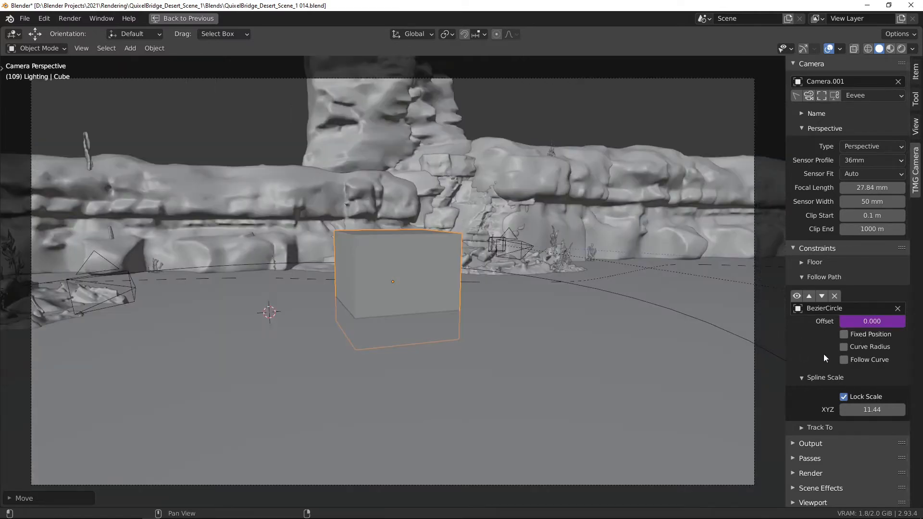
# Step: Restore the full layout and split off a Timeline area below the 3D viewport
pyautogui.hotkey('ctrl', 'space')
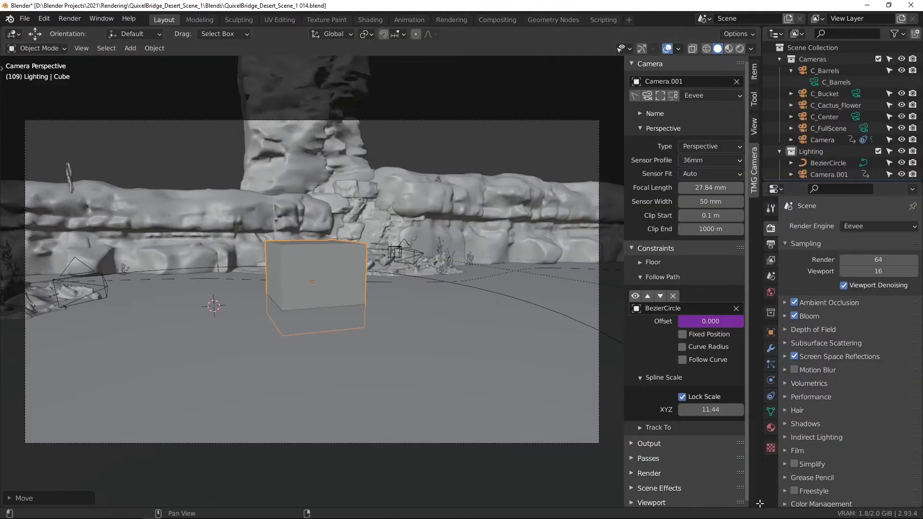
pyautogui.moveTo(753, 506); pyautogui.dragTo(759, 396)
pyautogui.click(14, 391)
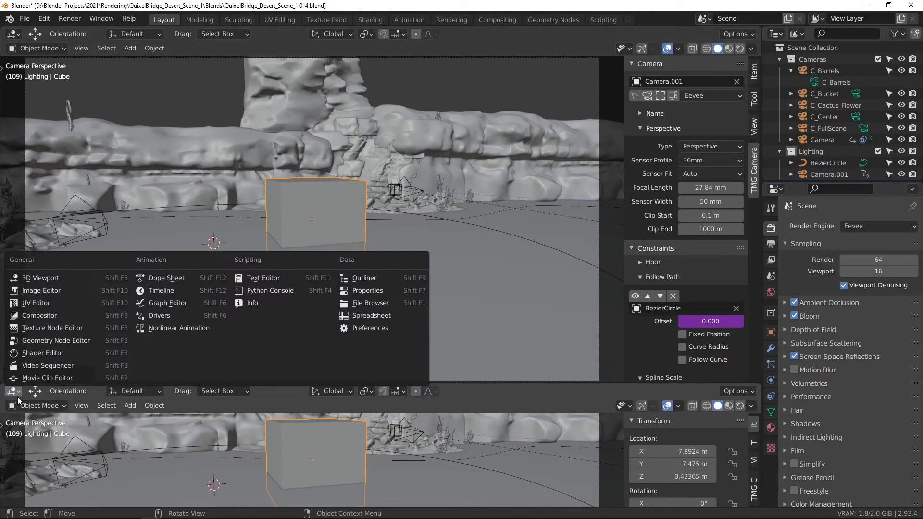
pyautogui.click(146, 290)
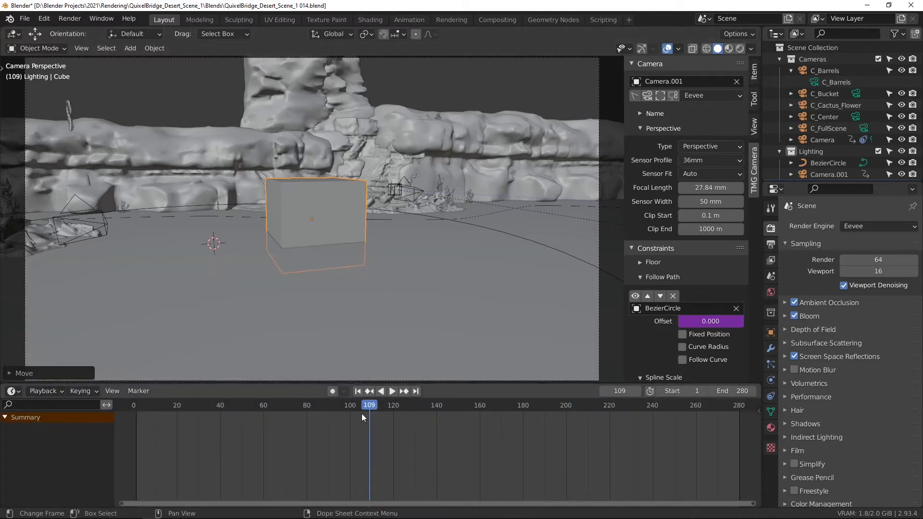
# Step: Scrub through the frames and play the animation to check the camera's motion along the circle
pyautogui.click(356, 407)
pyautogui.moveTo(354, 404); pyautogui.dragTo(147, 390)
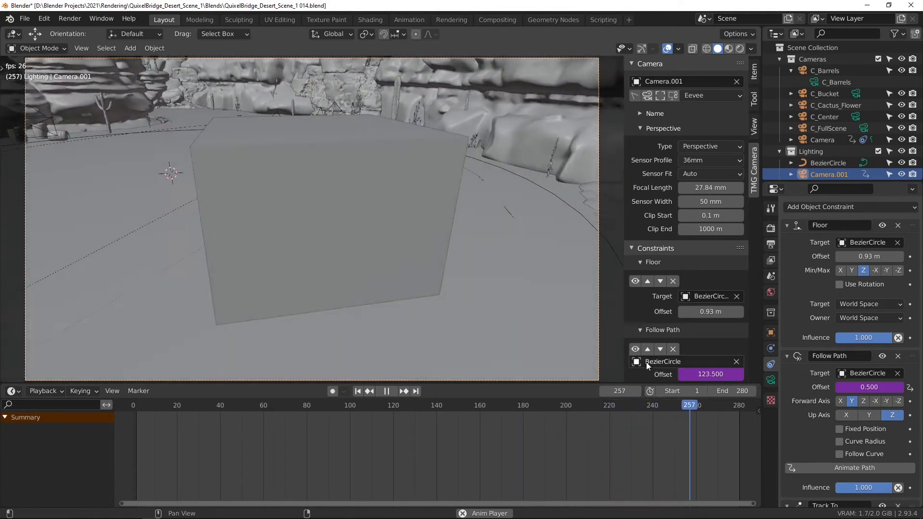
pyautogui.press('space')
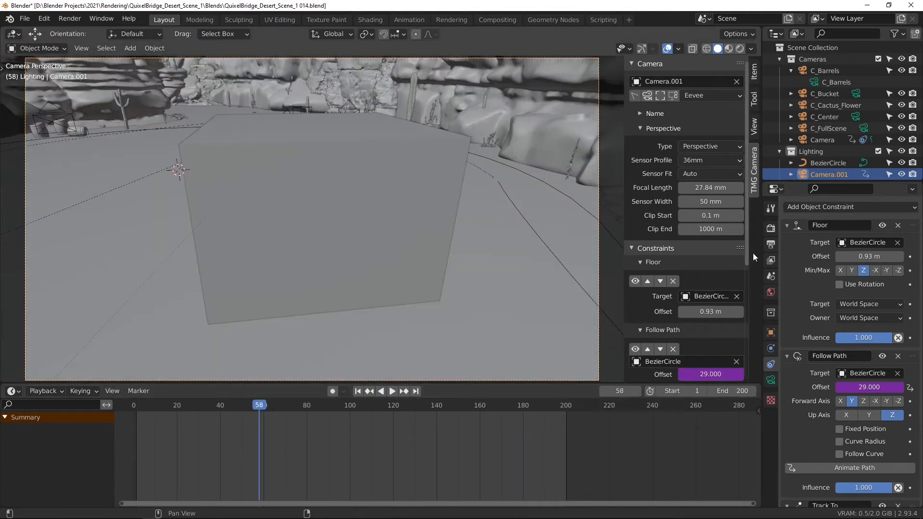
# Step: Disable and re-enable the Follow Path and Floor constraints in turn to compare their effect on the camera
pyautogui.click(654, 127)
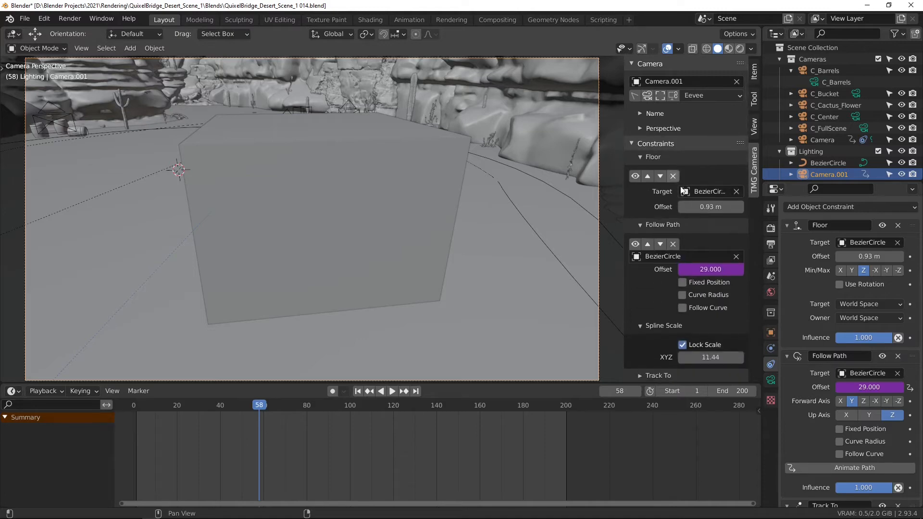
pyautogui.scroll(-2, 748, 211)
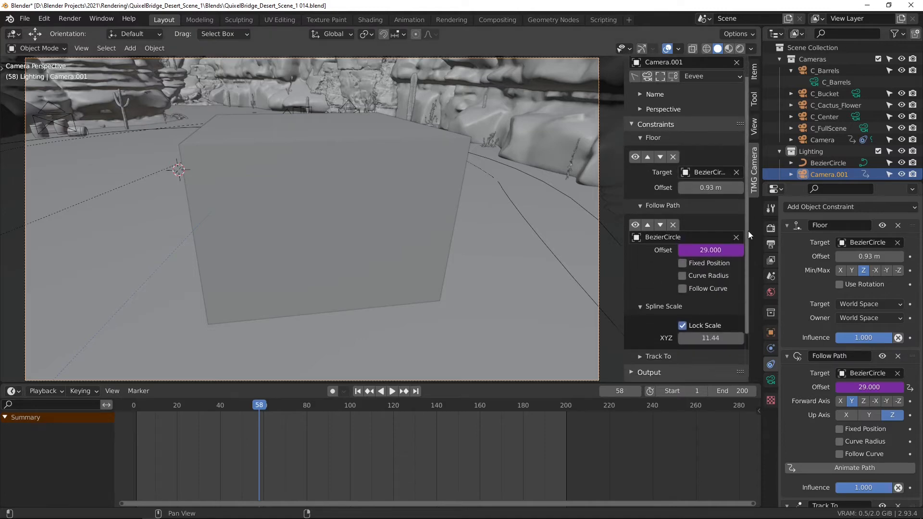
pyautogui.click(635, 218)
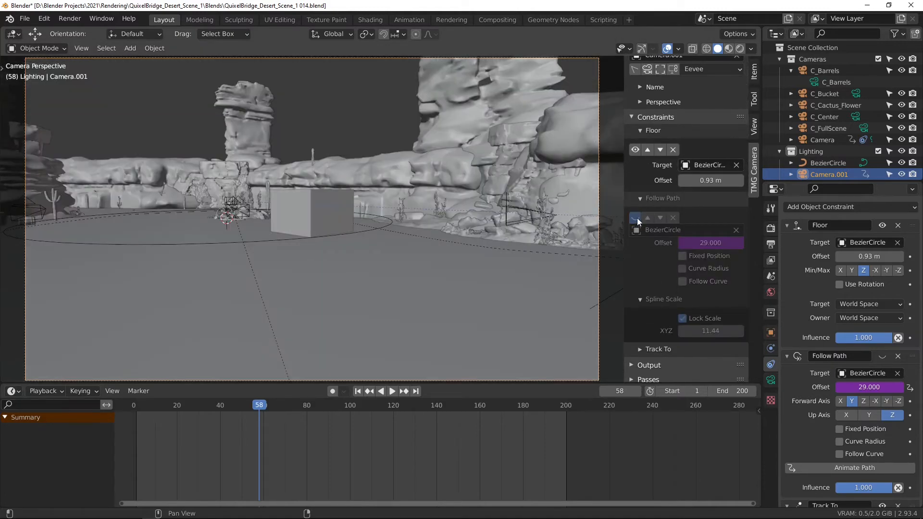
pyautogui.click(635, 218)
pyautogui.click(635, 150)
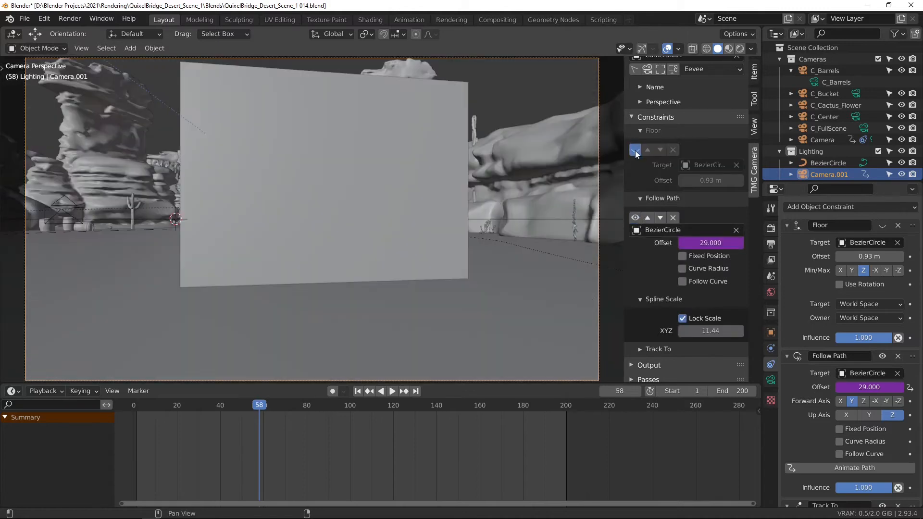
pyautogui.click(635, 149)
# Step: Set the circle's spline scale to 12.73 and the camera's Floor offset to 1.1 m
pyautogui.moveTo(702, 181); pyautogui.dragTo(665, 181)
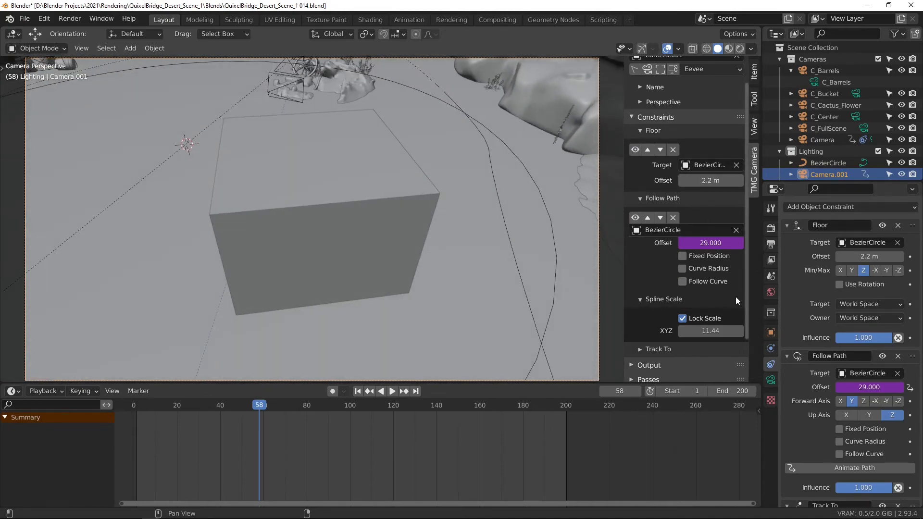
pyautogui.moveTo(710, 331)
pyautogui.mouseDown()
pyautogui.moveTo(750, 331)
pyautogui.moveTo(711, 333)
pyautogui.mouseUp()
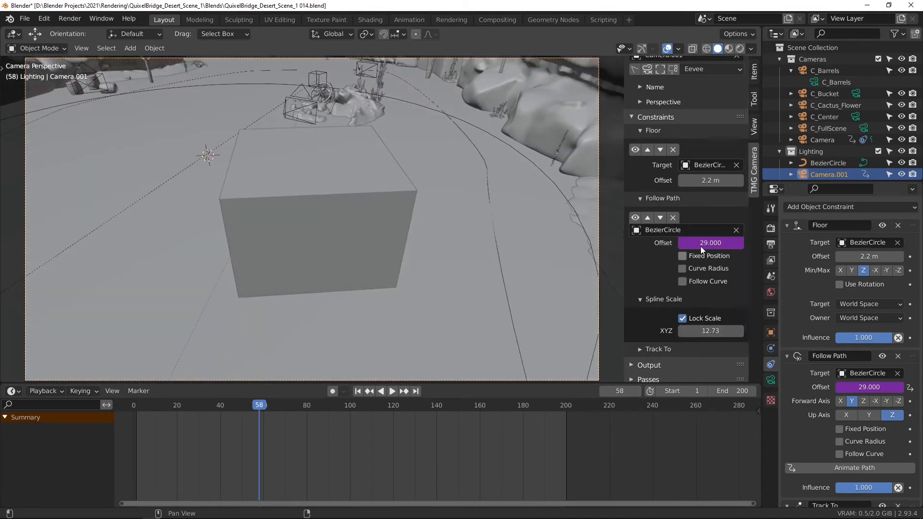
pyautogui.moveTo(711, 180); pyautogui.dragTo(689, 180)
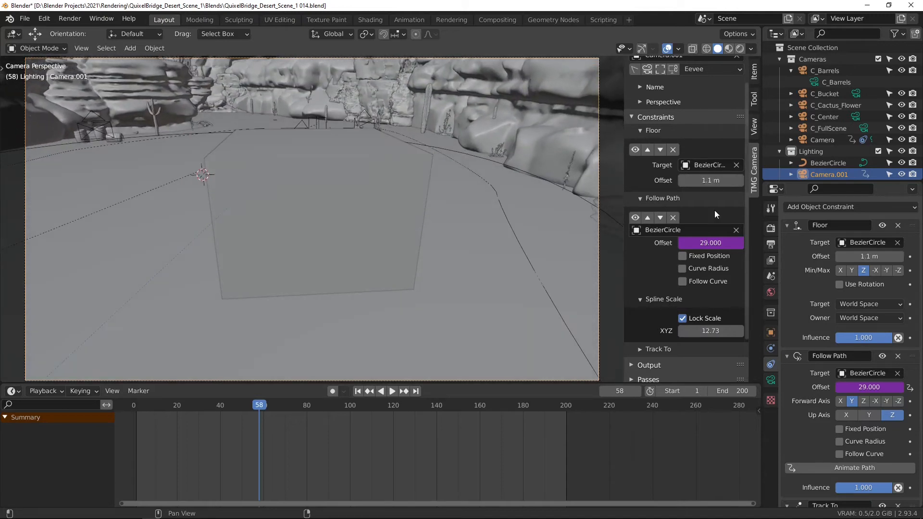
# Step: Collapse the camera's constraint settings and expand the Image section of the output settings
pyautogui.click(640, 200)
pyautogui.click(641, 200)
pyautogui.click(644, 198)
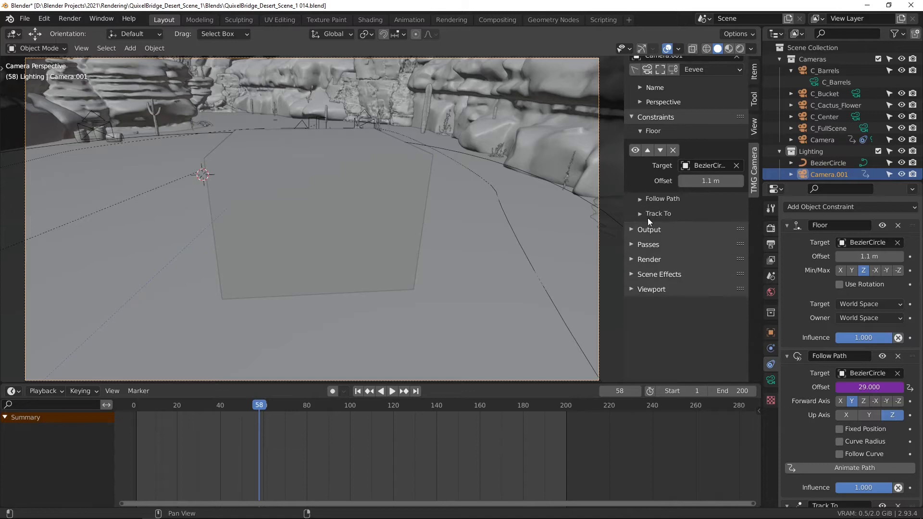
pyautogui.click(639, 130)
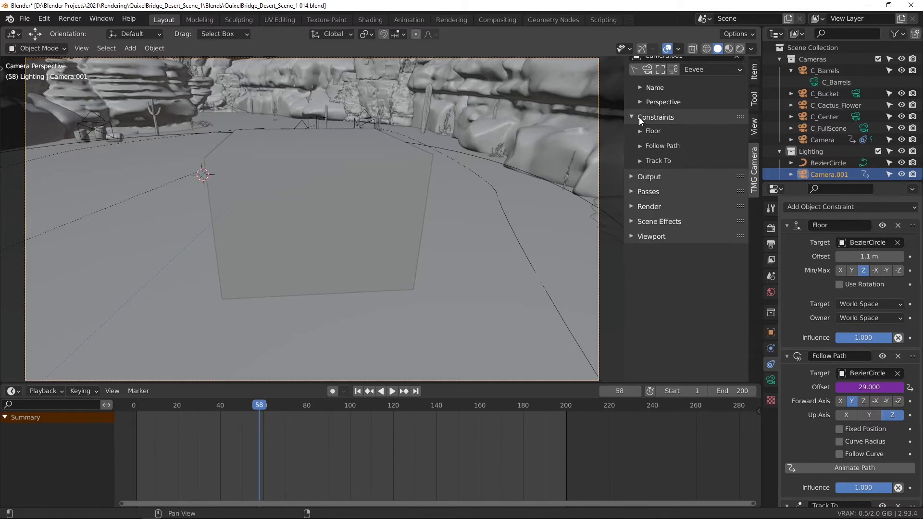
pyautogui.click(639, 117)
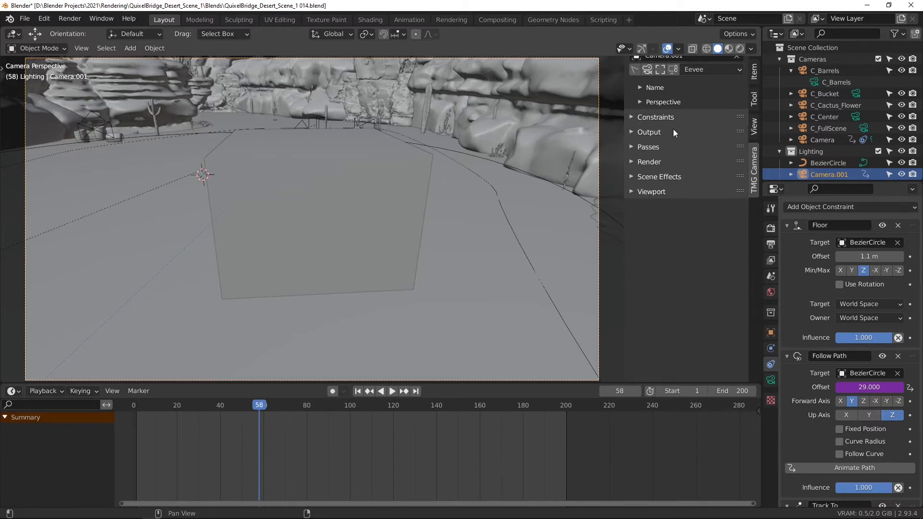
pyautogui.click(655, 132)
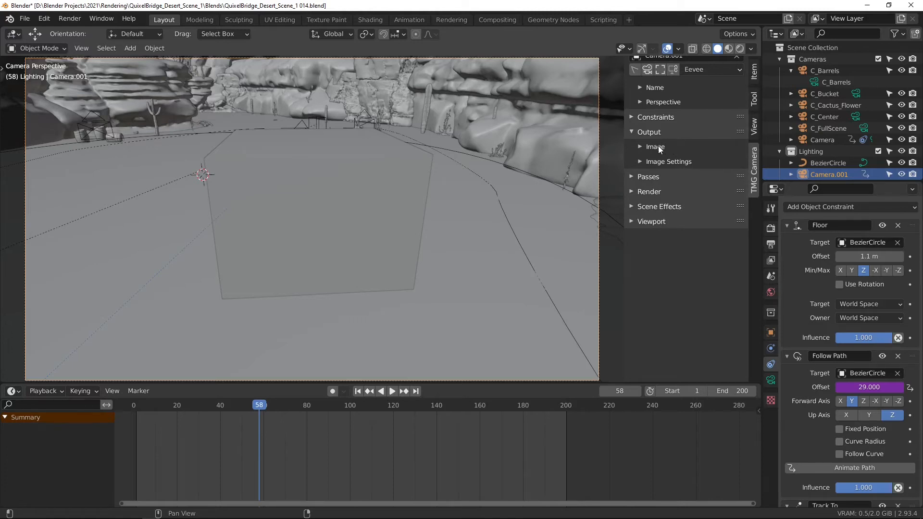
pyautogui.click(658, 146)
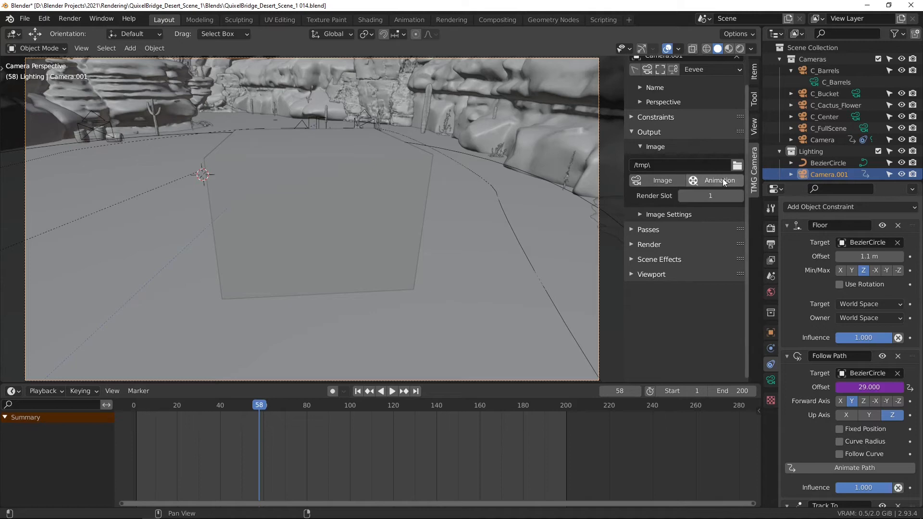
# Step: Try render slot 2, return to slot 1, and examine the file format and color mode options for image output
pyautogui.click(740, 197)
pyautogui.click(682, 197)
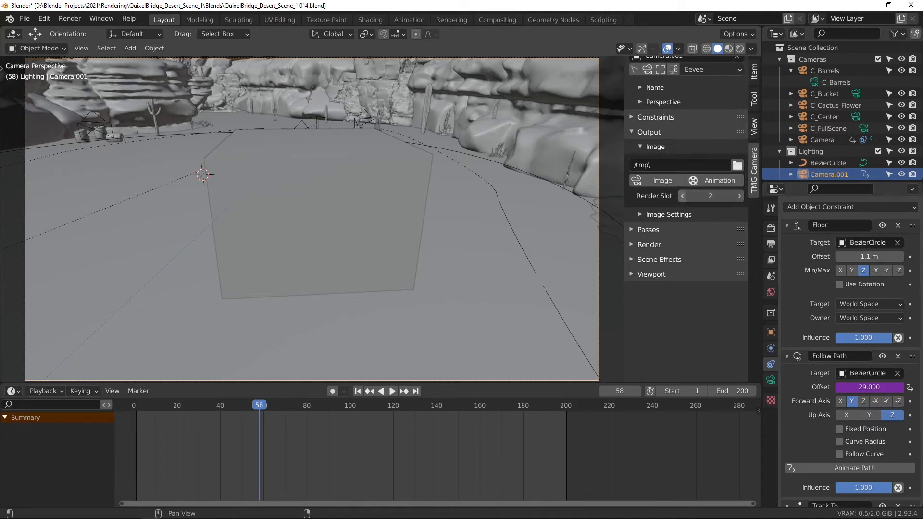
pyautogui.click(640, 145)
pyautogui.click(648, 162)
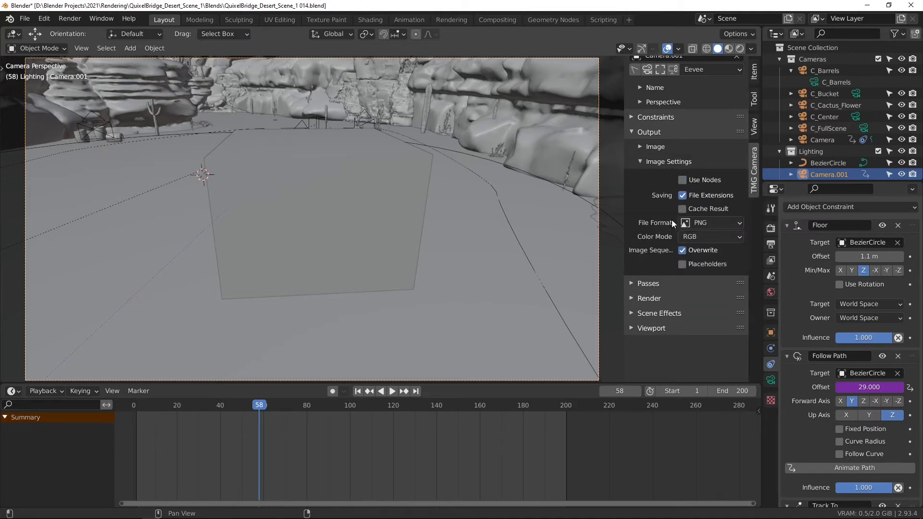
pyautogui.click(719, 224)
pyautogui.click(695, 236)
# Step: Render the current frame as a still image in render slot 1
pyautogui.click(651, 160)
pyautogui.click(648, 147)
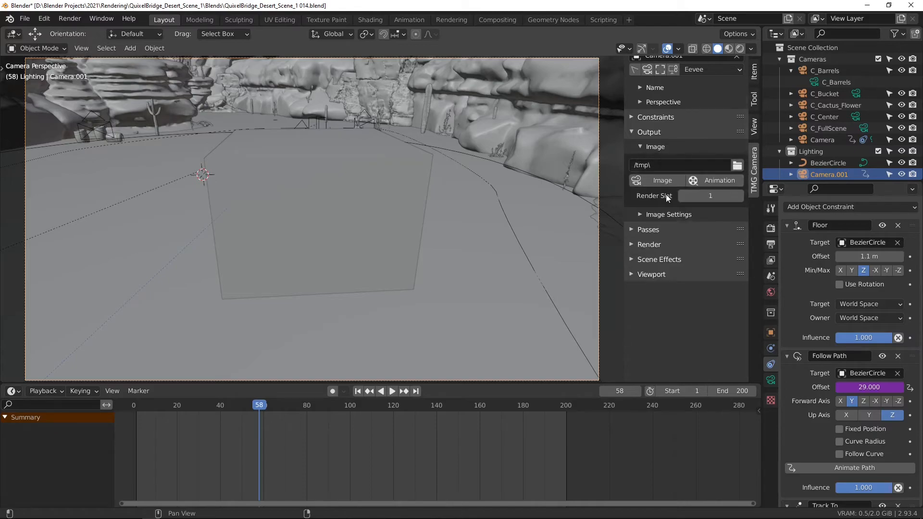
pyautogui.click(652, 185)
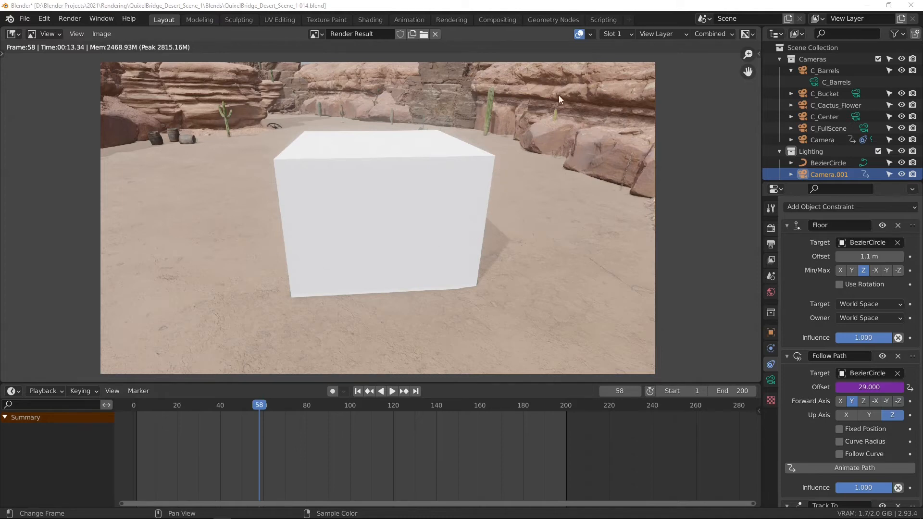
# Step: Examine the render slots and passes available for the render result
pyautogui.click(622, 34)
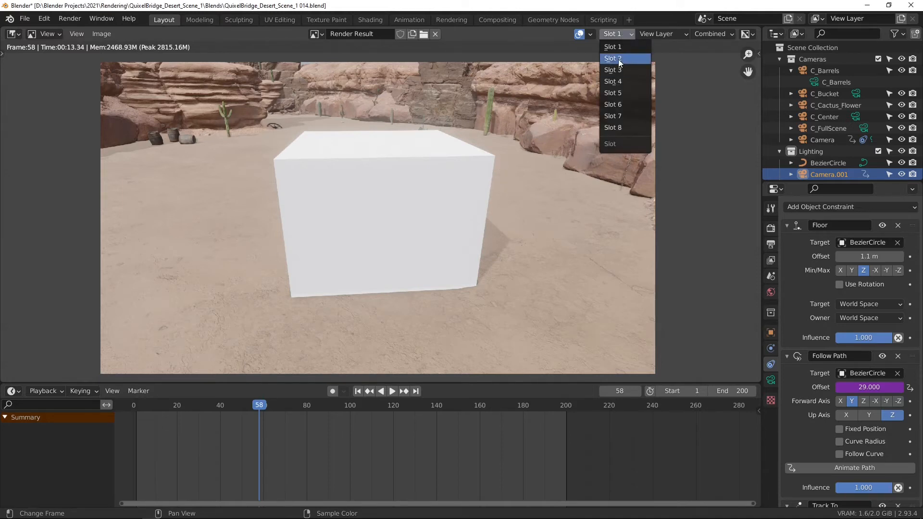
pyautogui.click(618, 59)
pyautogui.click(708, 29)
pyautogui.click(697, 48)
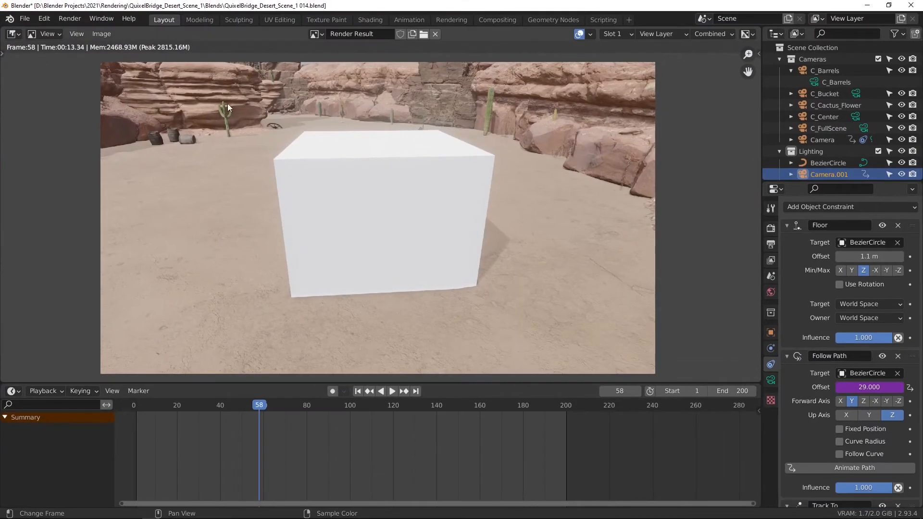
# Step: Duplicate the render result into a new window, shrink it, and place it beside the main render view
pyautogui.click(74, 34)
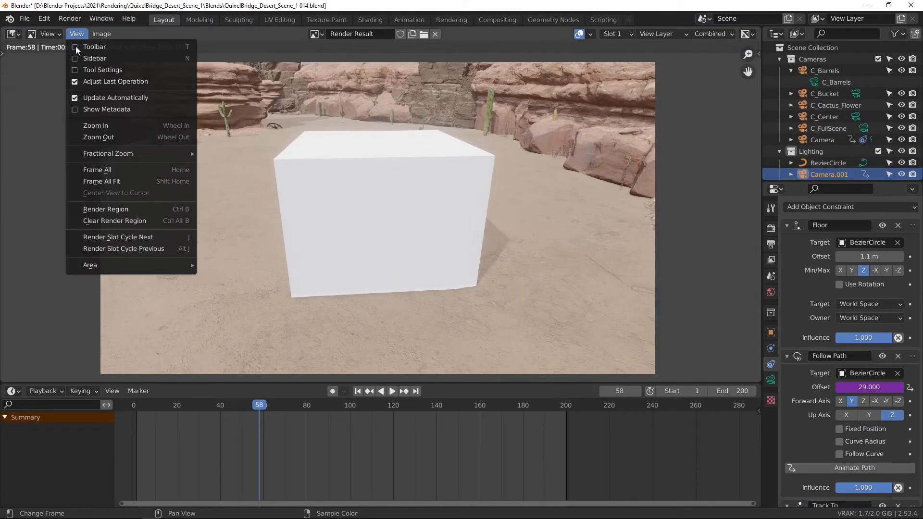
pyautogui.moveTo(109, 265)
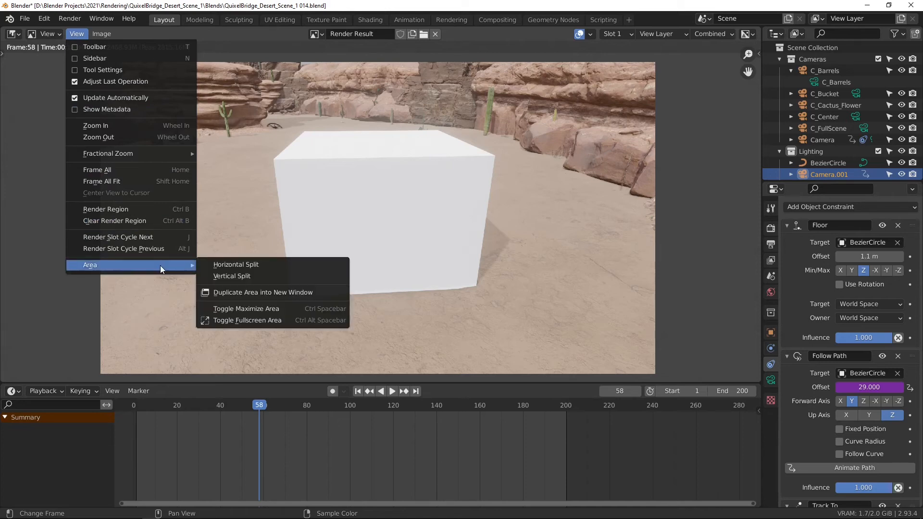
pyautogui.click(256, 292)
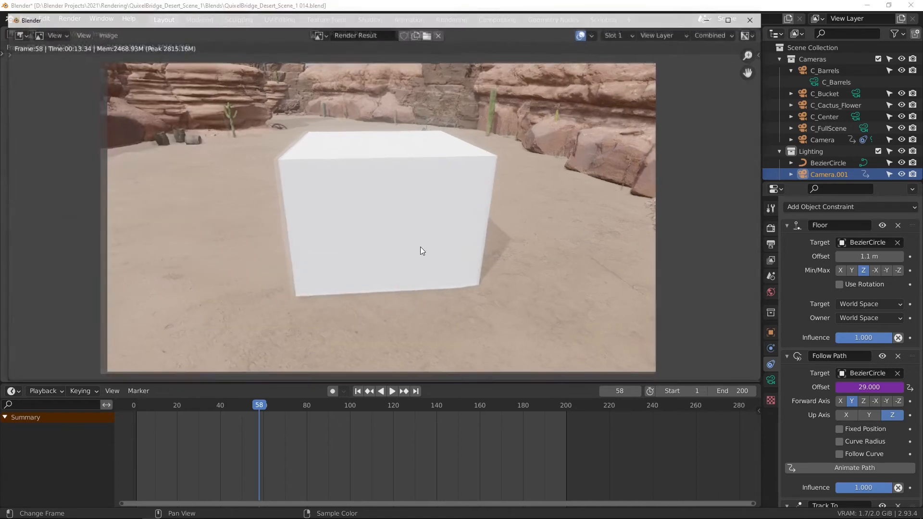
pyautogui.moveTo(508, 18); pyautogui.dragTo(629, 96)
pyautogui.moveTo(888, 245); pyautogui.dragTo(364, 328)
pyautogui.scroll(-3, 284, 289)
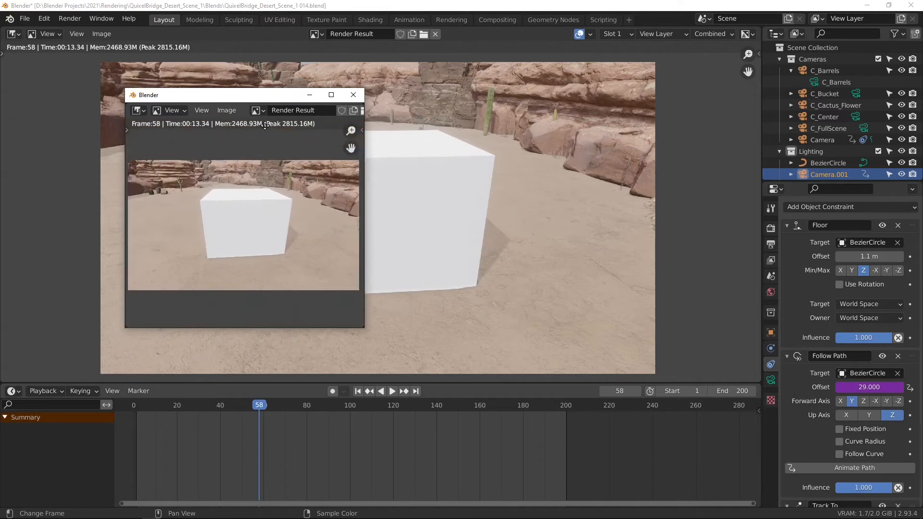
pyautogui.moveTo(252, 95); pyautogui.dragTo(159, 159)
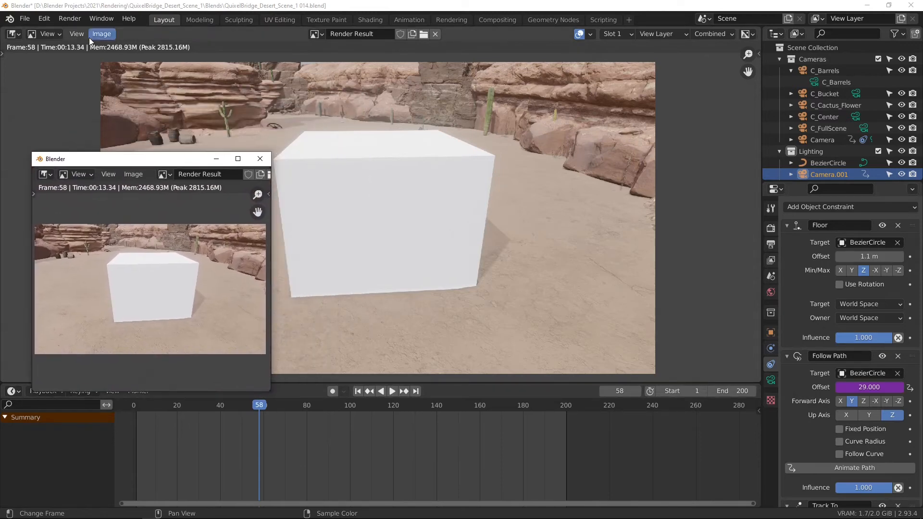
# Step: Switch the main render area back to the 3D viewport
pyautogui.click(18, 36)
pyautogui.click(62, 65)
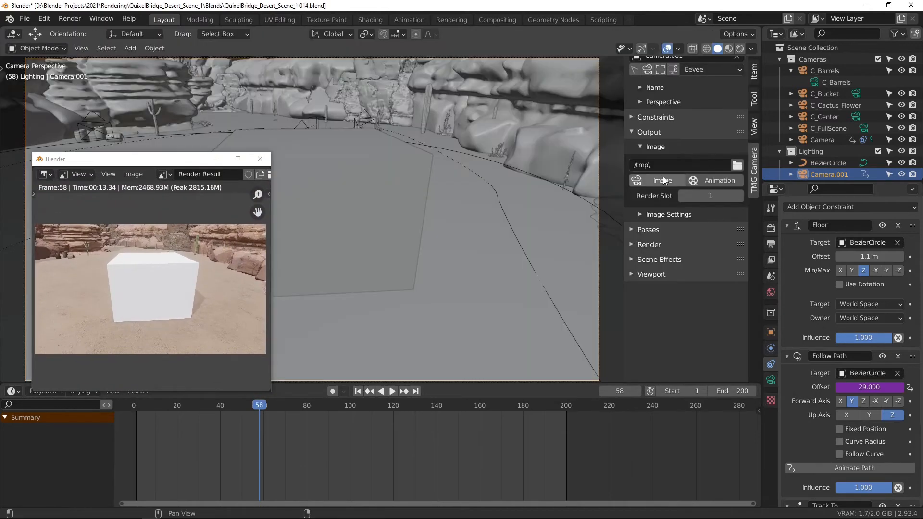
# Step: Compare render slots 1 and 2 by switching the render slot between them, ending on slot 1
pyautogui.click(743, 197)
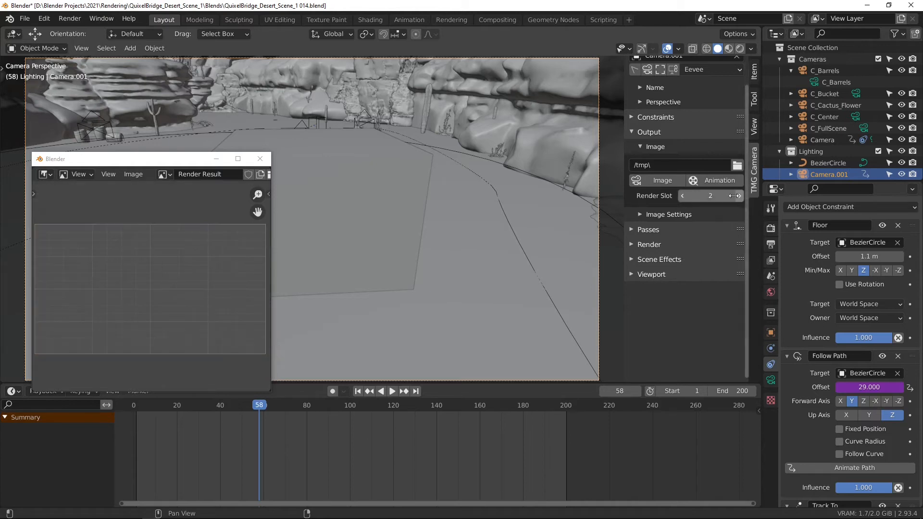
pyautogui.click(682, 194)
pyautogui.click(740, 195)
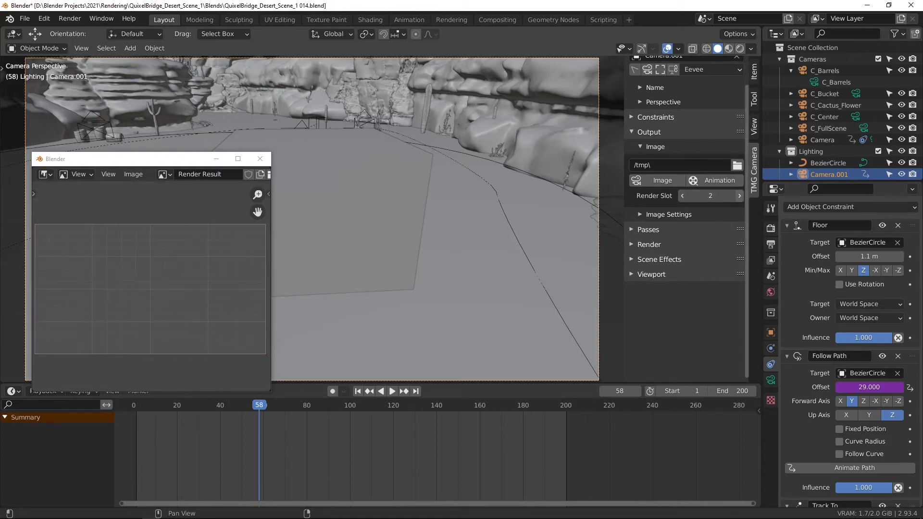
pyautogui.click(740, 194)
pyautogui.click(683, 195)
pyautogui.click(683, 196)
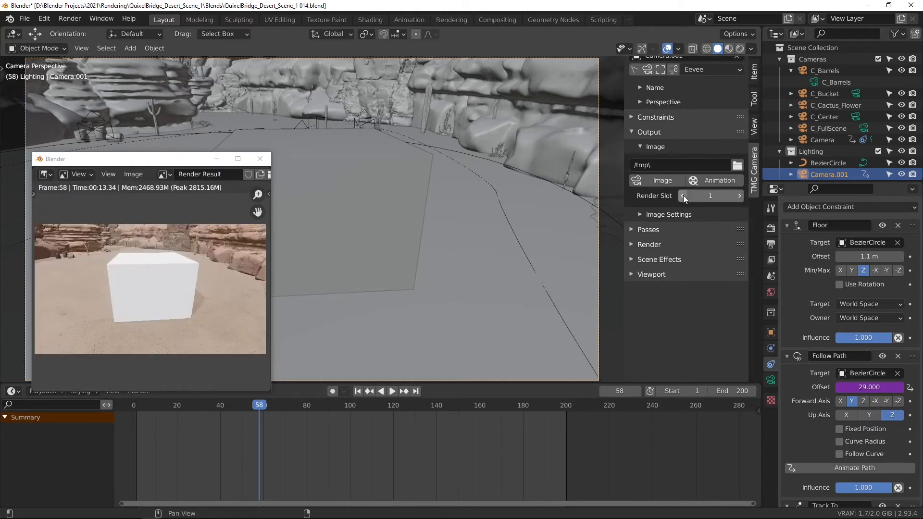
# Step: Close the separate render window, expand the 3D viewport over the timeline area, and collapse the Output settings
pyautogui.click(260, 158)
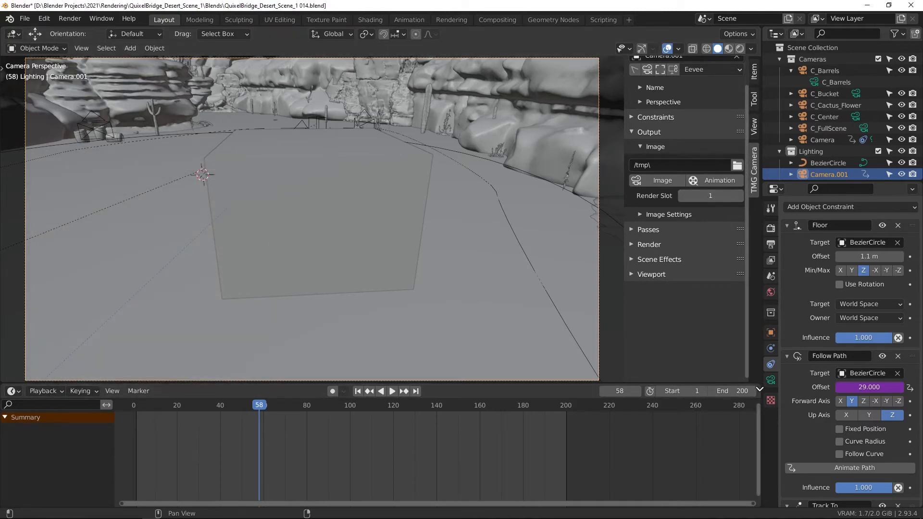
pyautogui.moveTo(760, 388); pyautogui.dragTo(746, 440)
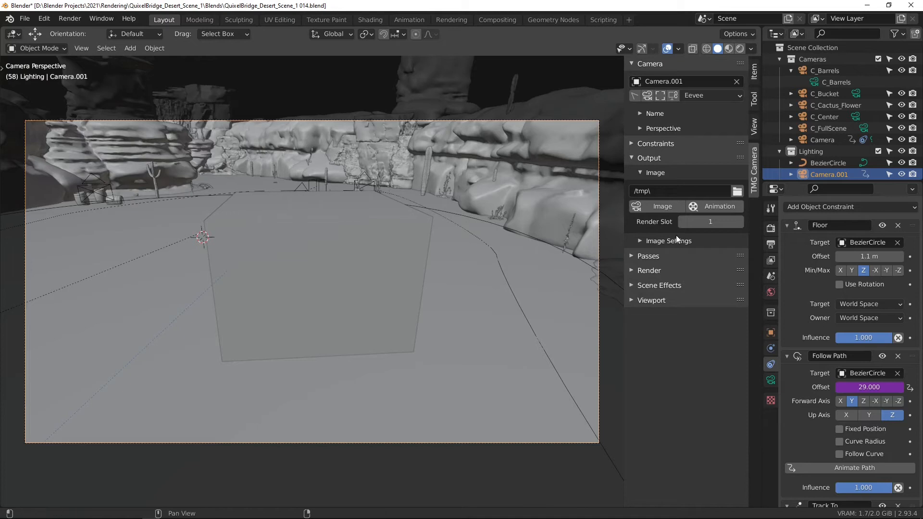
pyautogui.click(654, 173)
pyautogui.click(649, 157)
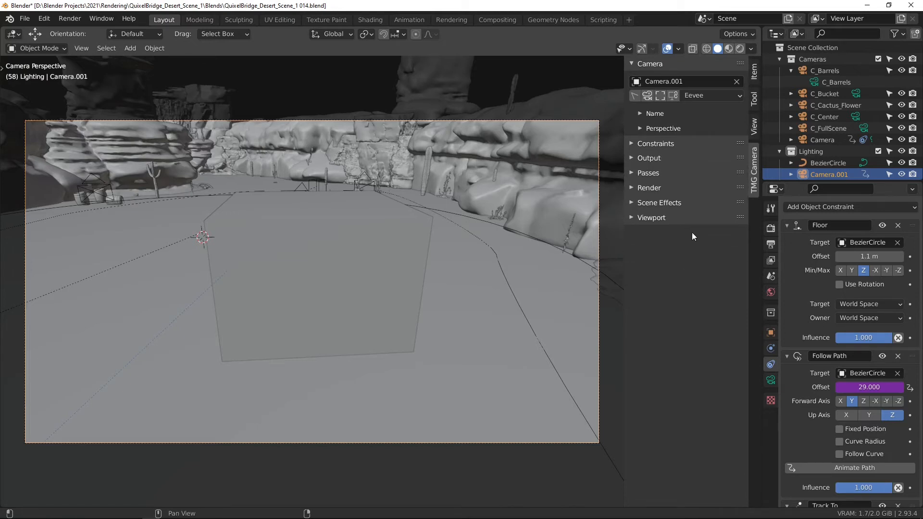
# Step: Examine the Shader AOV and Cryptomatte pass settings with the viewport in rendered shading, and return it to solid shading
pyautogui.click(649, 173)
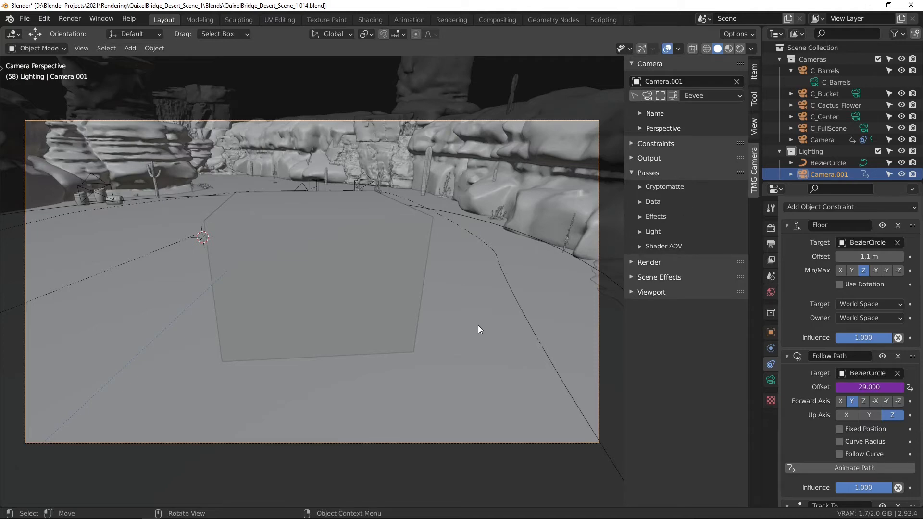
pyautogui.press('z')
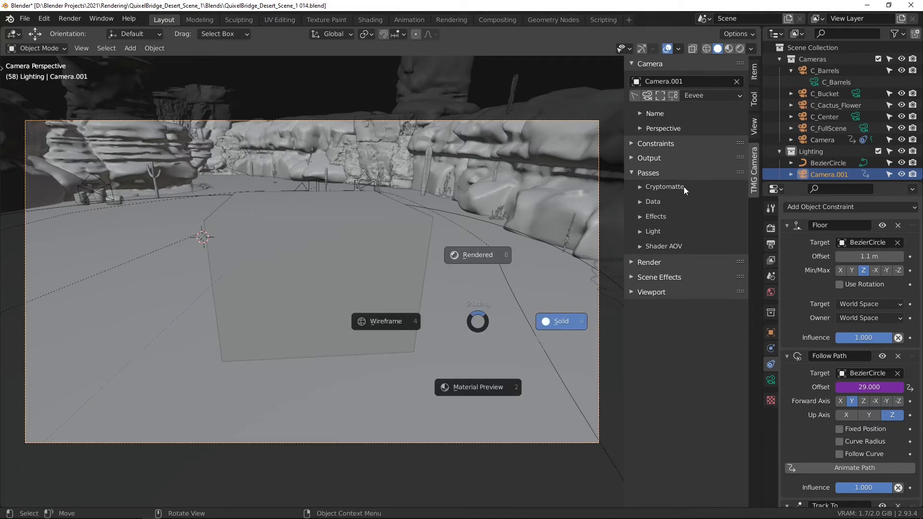
pyautogui.press('8')
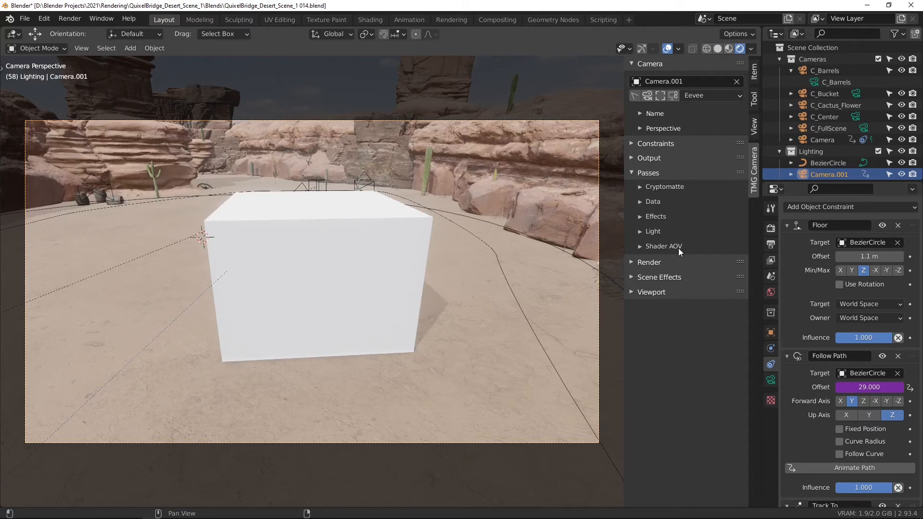
pyautogui.click(654, 247)
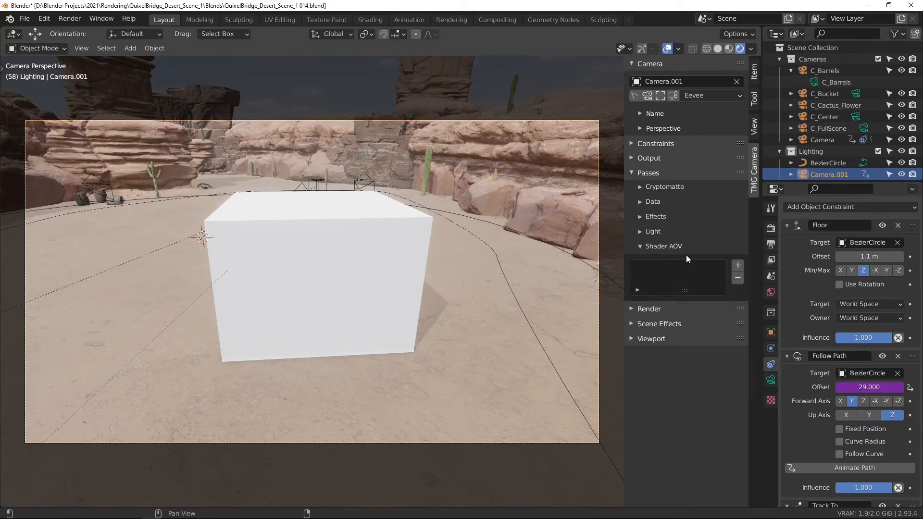
pyautogui.click(659, 246)
pyautogui.click(656, 186)
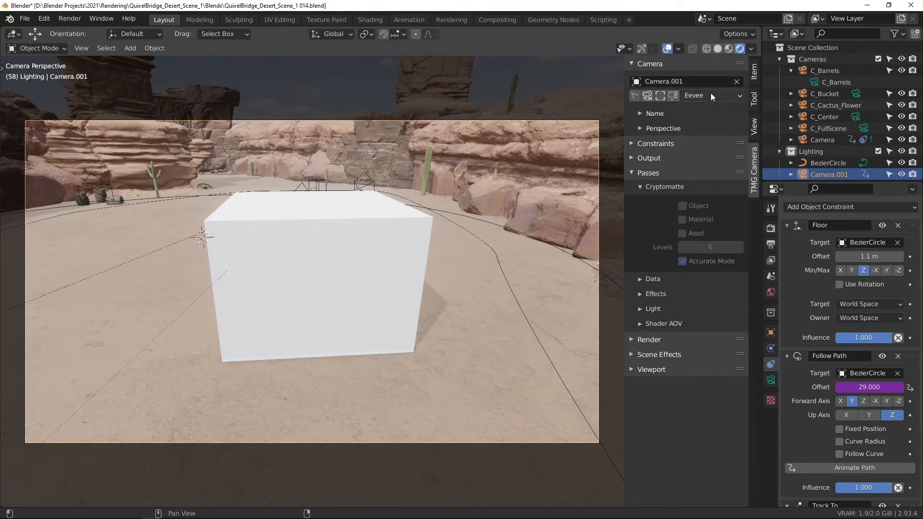
pyautogui.press('z')
pyautogui.click(504, 268)
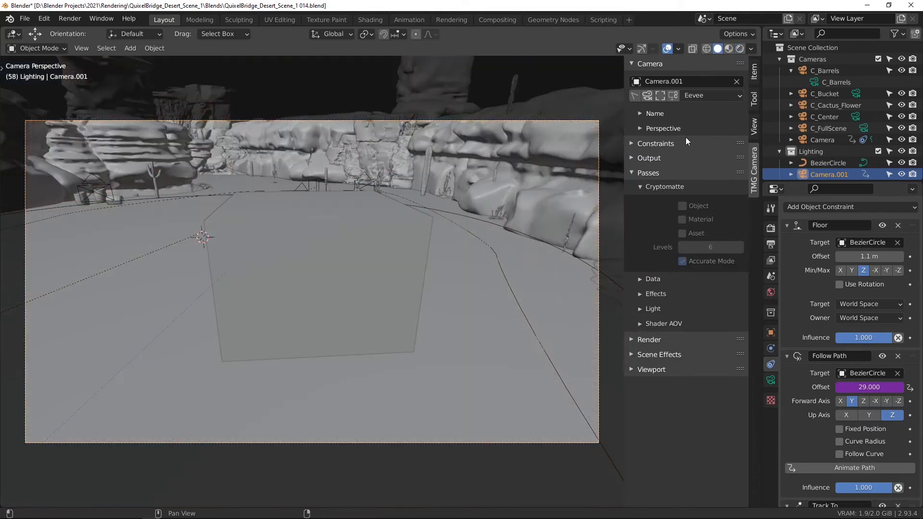
# Step: Compare the pass options, including Data, under the Cycles, Workbench and Eevee render engines, ending on Eevee
pyautogui.click(698, 98)
pyautogui.click(701, 137)
pyautogui.click(653, 278)
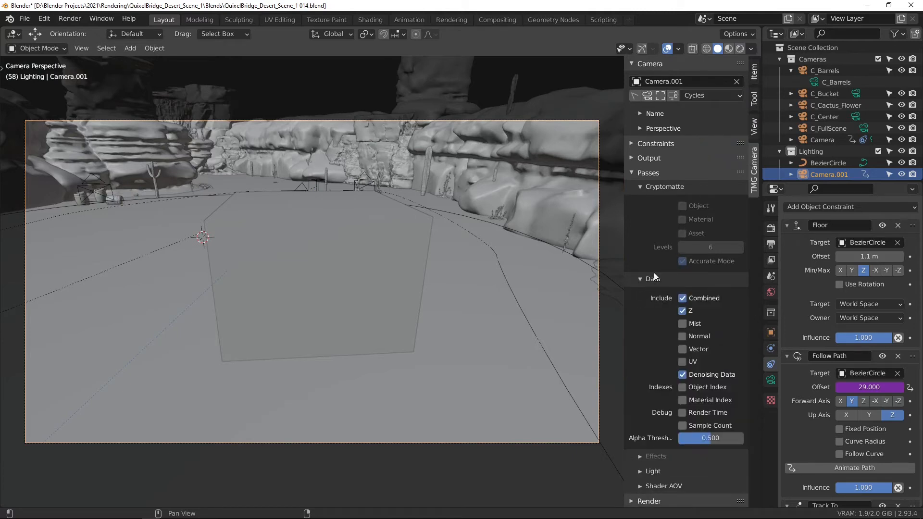
pyautogui.click(705, 96)
pyautogui.click(701, 110)
pyautogui.click(705, 95)
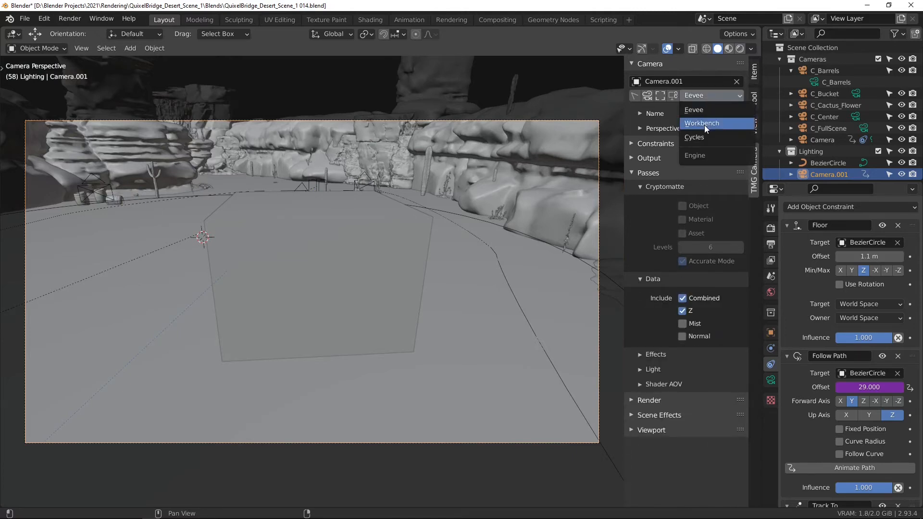
pyautogui.click(705, 123)
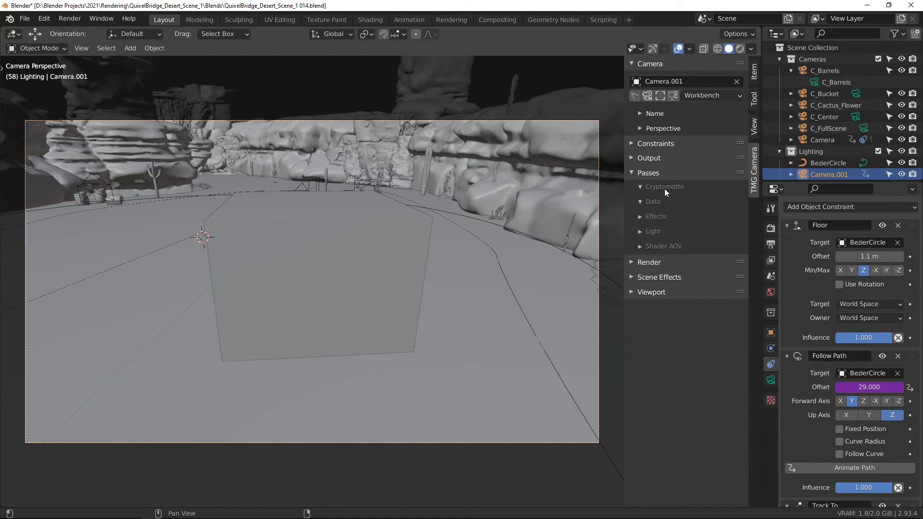
pyautogui.click(702, 96)
pyautogui.click(702, 139)
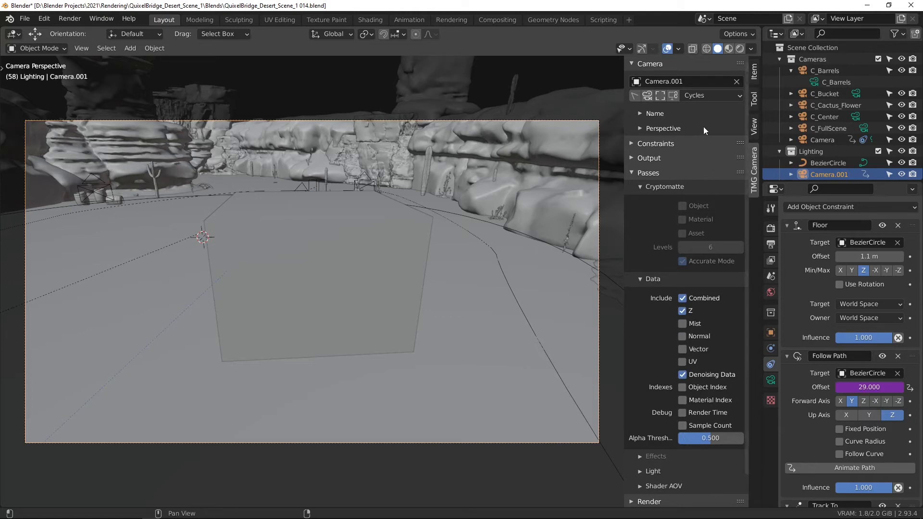
pyautogui.click(710, 94)
pyautogui.click(708, 109)
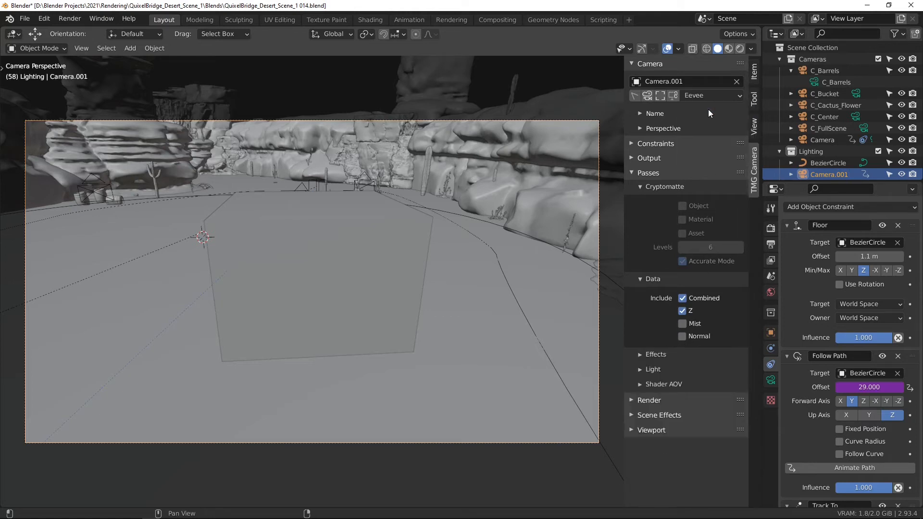
# Step: Review the Effects and Light pass options for Eevee, and collapse the Passes settings
pyautogui.click(643, 187)
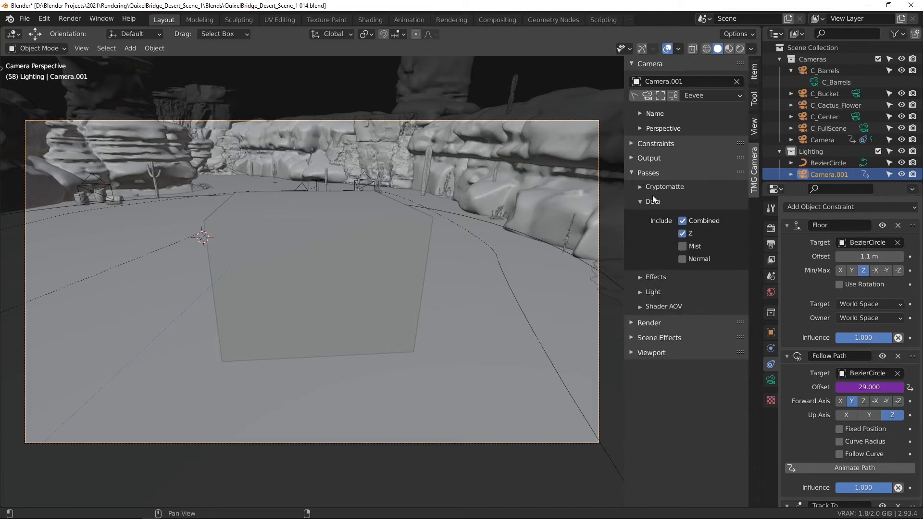
pyautogui.click(654, 201)
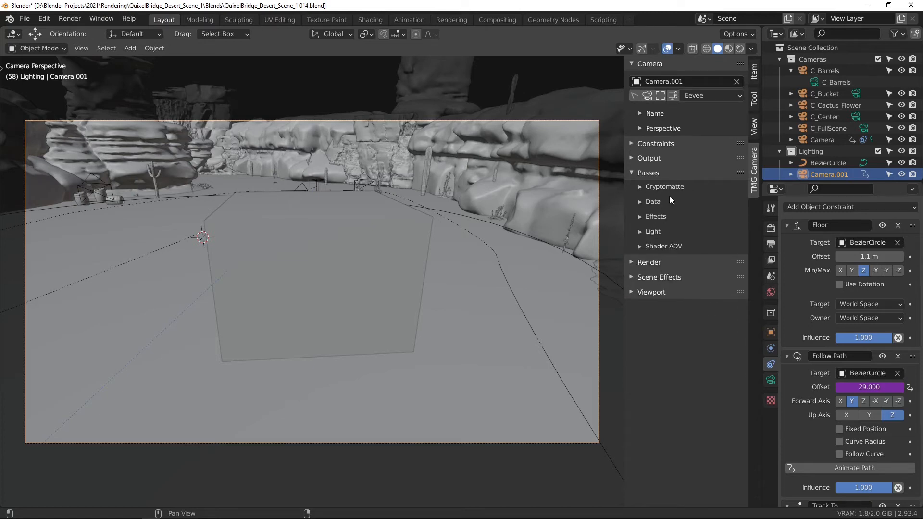
pyautogui.click(654, 218)
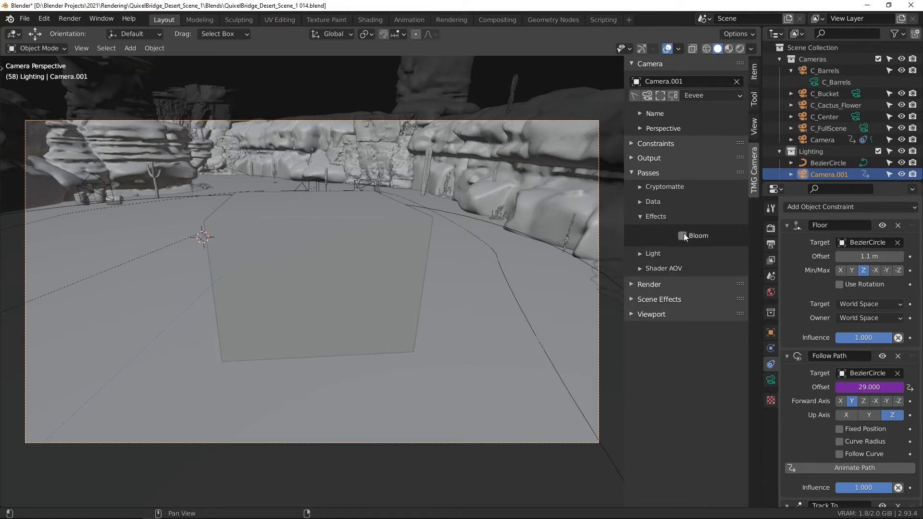
pyautogui.click(665, 219)
pyautogui.click(649, 233)
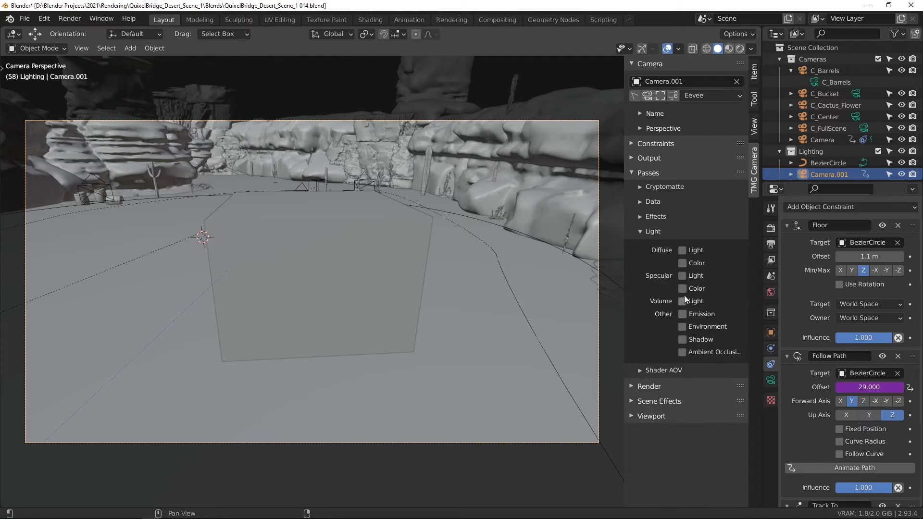
pyautogui.click(654, 230)
pyautogui.click(648, 173)
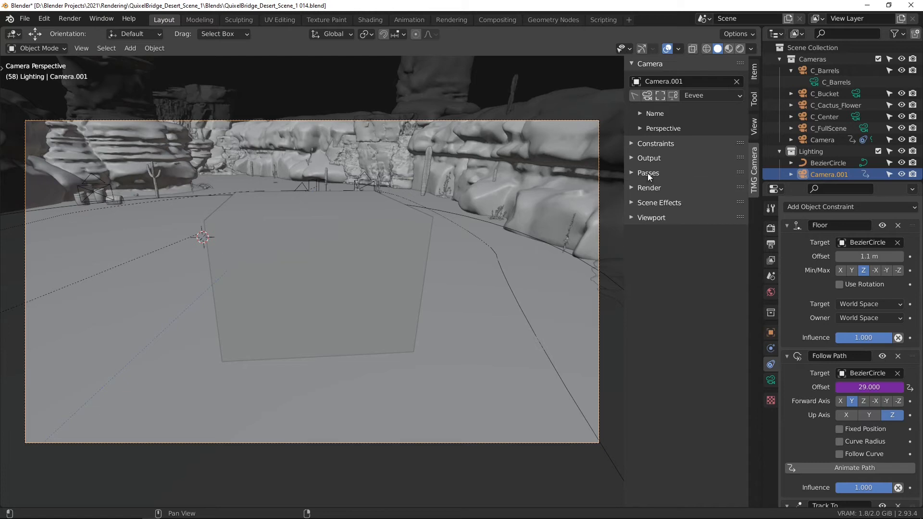
# Step: Try the Portrait and Box aspect presets in the camera's render settings
pyautogui.click(664, 189)
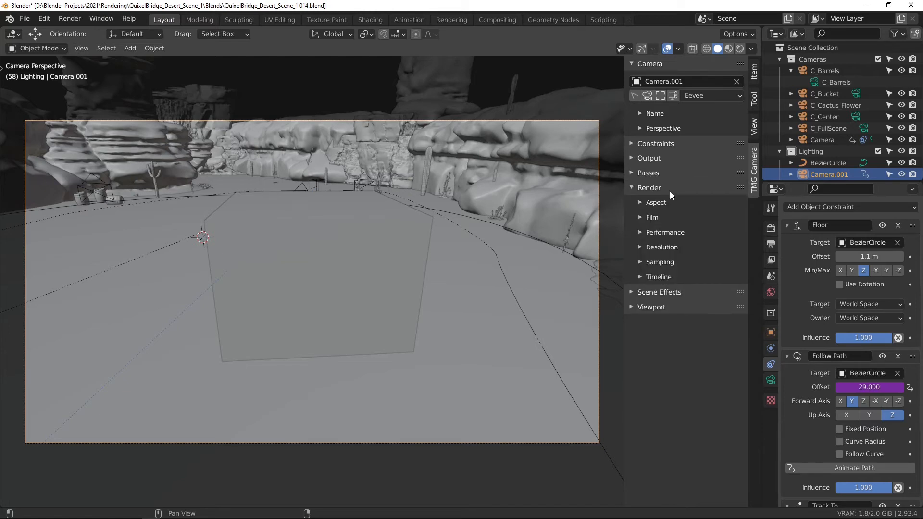
pyautogui.click(659, 205)
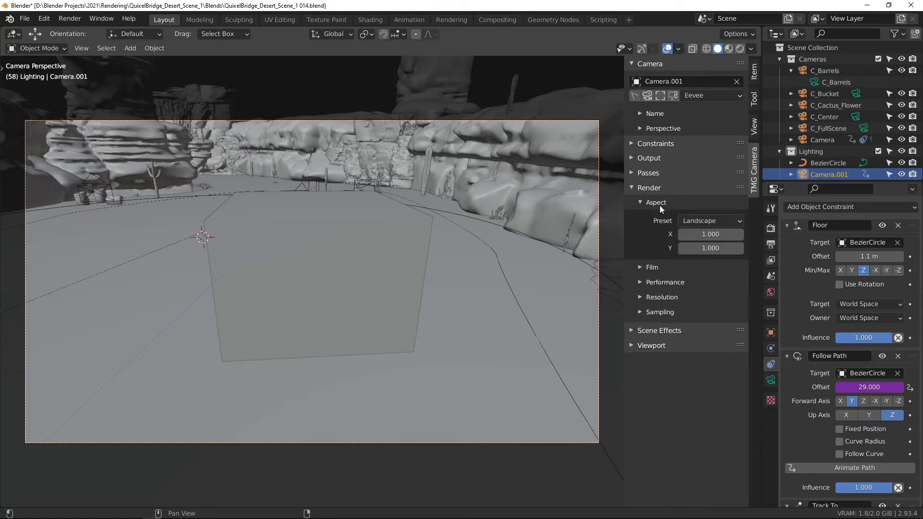
pyautogui.click(695, 222)
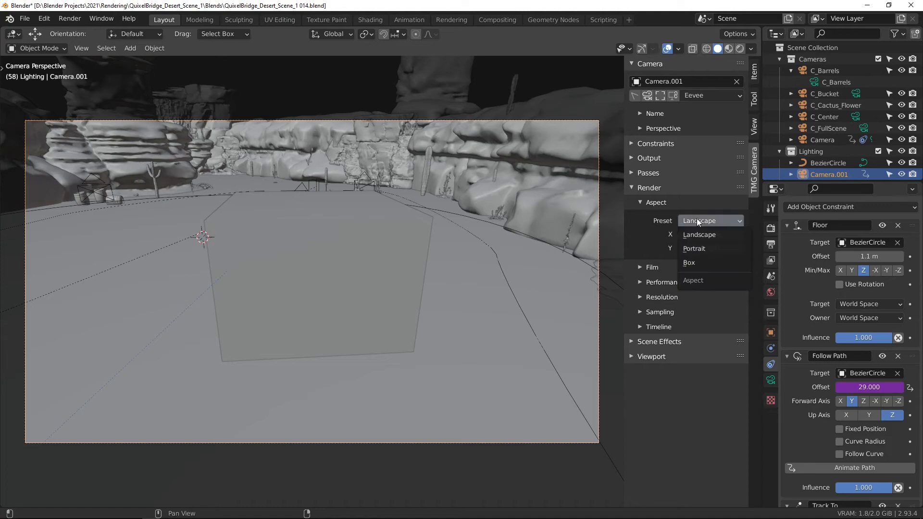
pyautogui.click(701, 247)
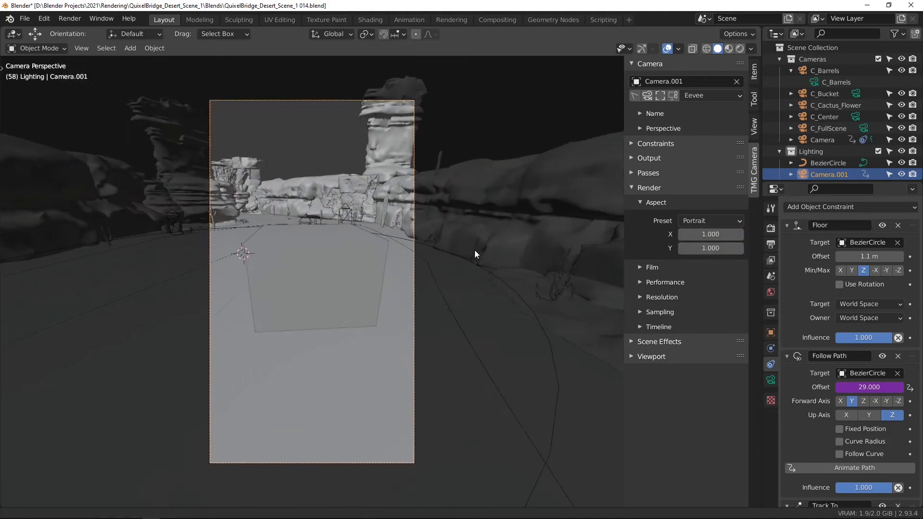
pyautogui.click(708, 219)
pyautogui.click(697, 262)
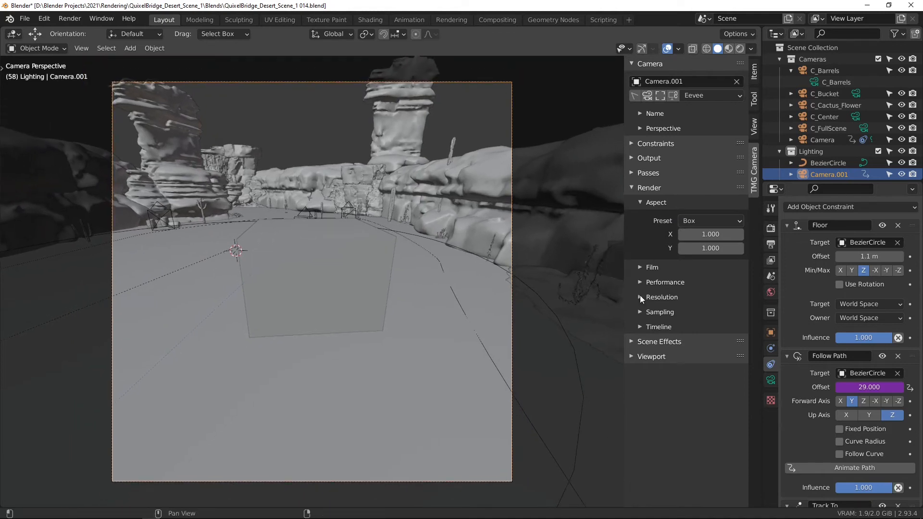
# Step: Show the Resolution settings, try the Portrait aspect preset against them, and set the aspect preset back to Landscape
pyautogui.click(662, 297)
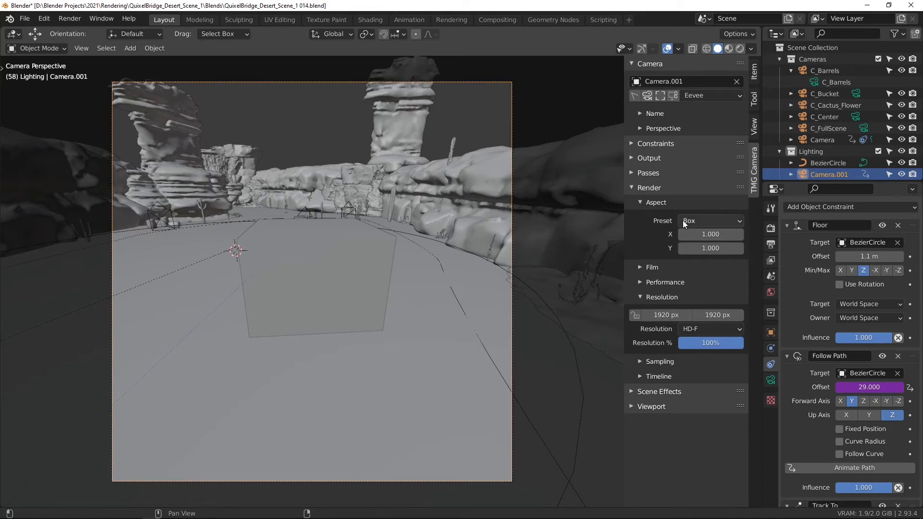
pyautogui.click(699, 219)
pyautogui.click(699, 249)
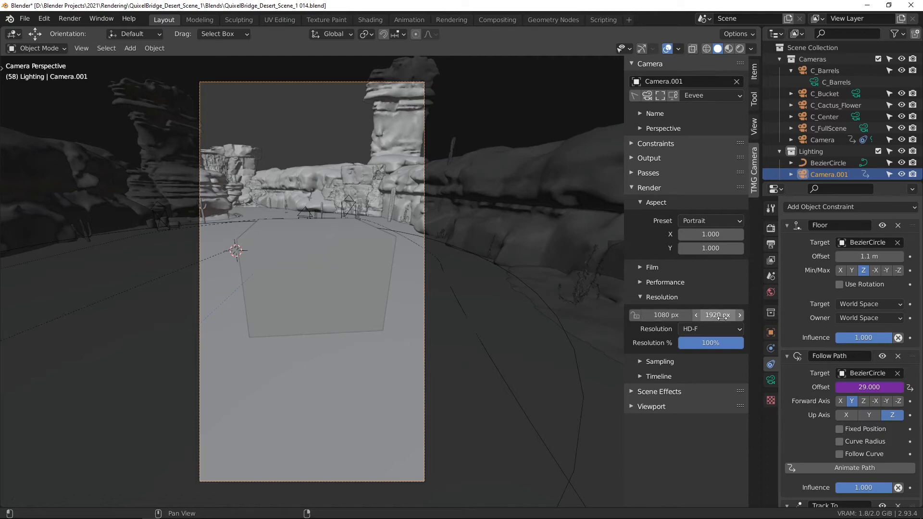
pyautogui.click(715, 218)
pyautogui.click(702, 236)
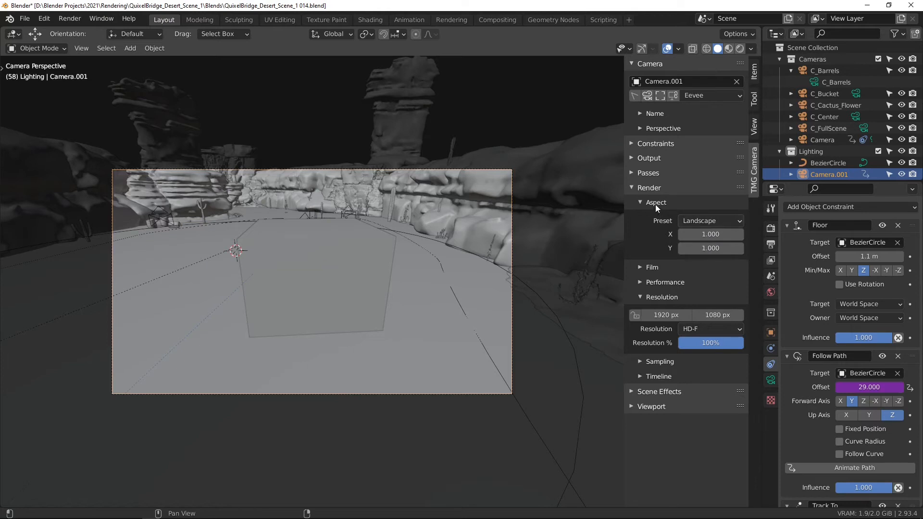
# Step: Try the VGA and HD resolution presets, and return the render resolution to HD-F
pyautogui.click(694, 329)
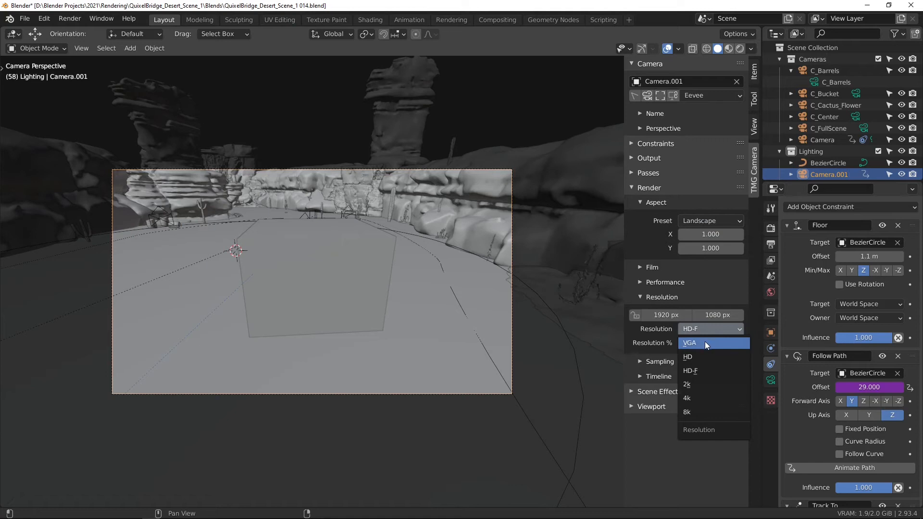
pyautogui.click(704, 341)
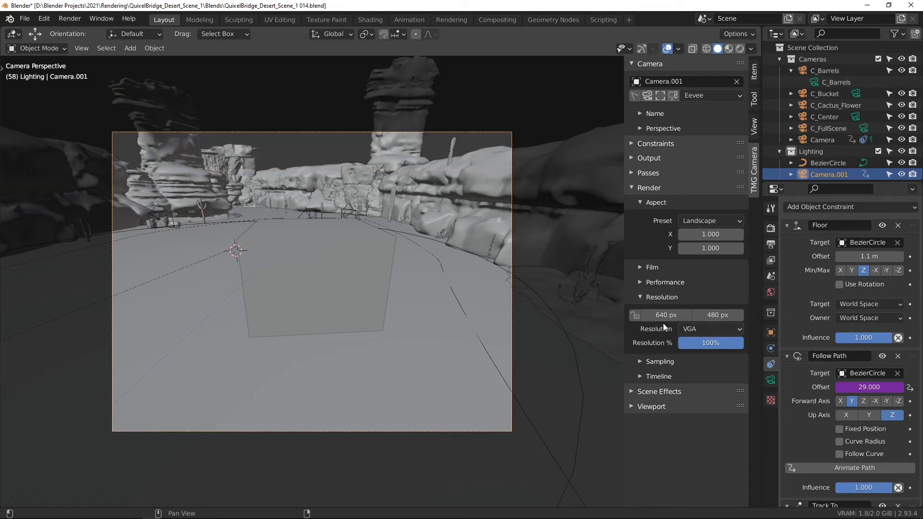
pyautogui.click(714, 328)
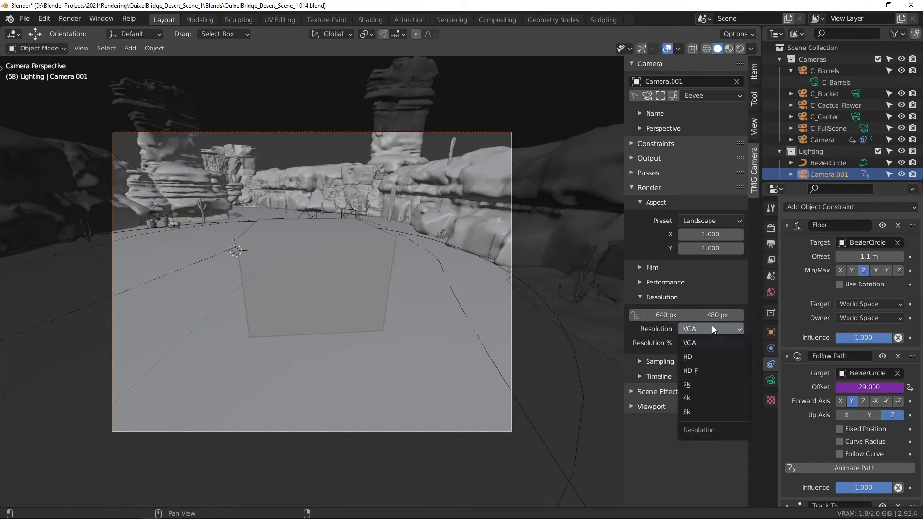
pyautogui.click(699, 356)
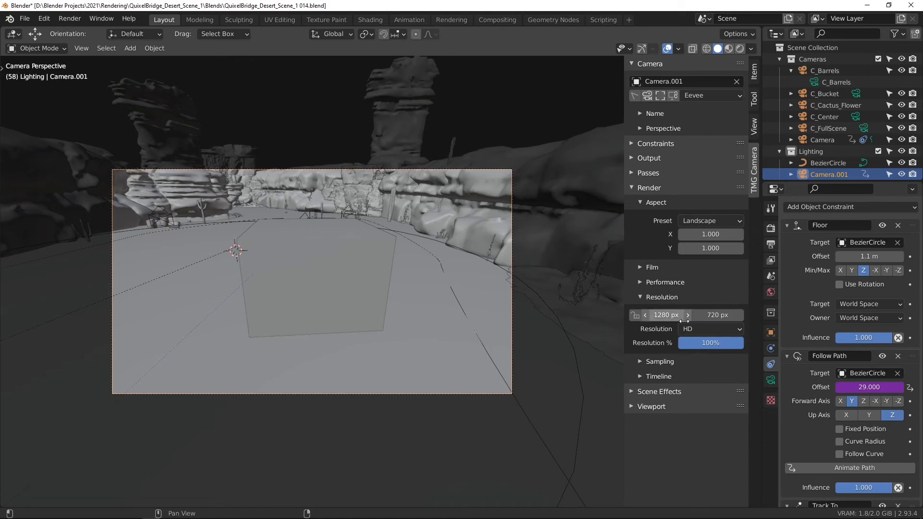
pyautogui.click(711, 329)
pyautogui.click(697, 370)
# Step: Try the 2k, 4k and 8k resolution presets, and set the preset back to HD-F
pyautogui.click(693, 328)
pyautogui.click(694, 385)
pyautogui.click(698, 328)
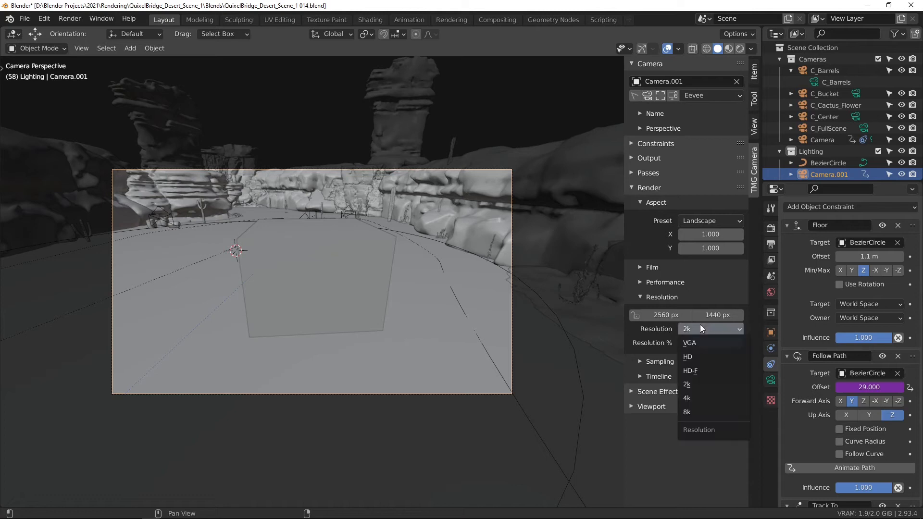
pyautogui.click(699, 399)
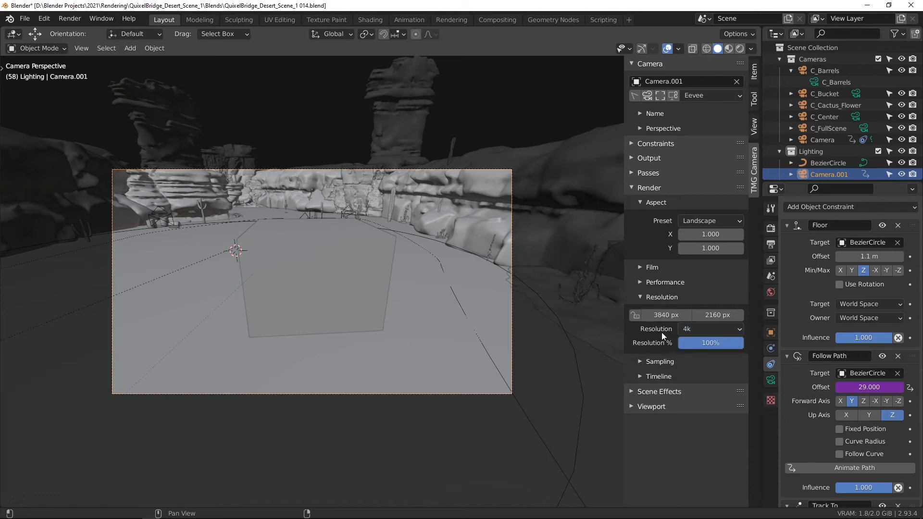
pyautogui.click(696, 329)
pyautogui.click(700, 414)
pyautogui.click(695, 331)
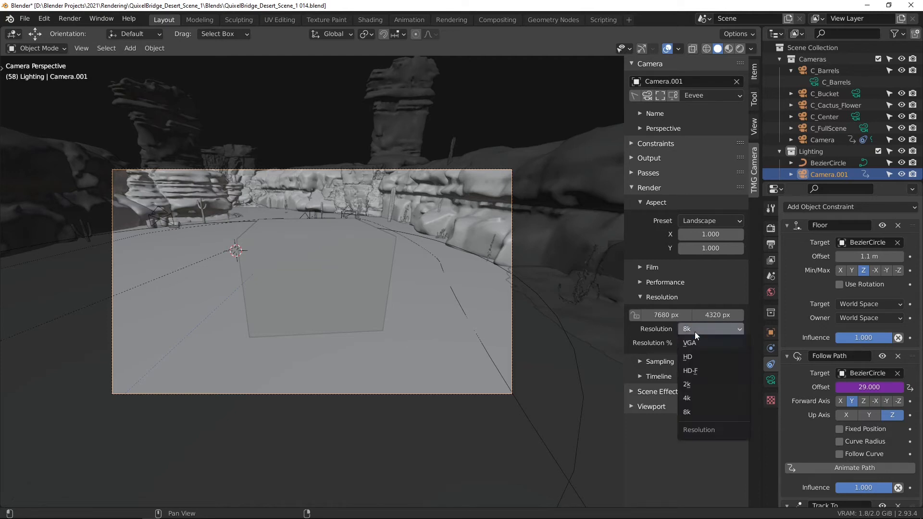
pyautogui.click(696, 371)
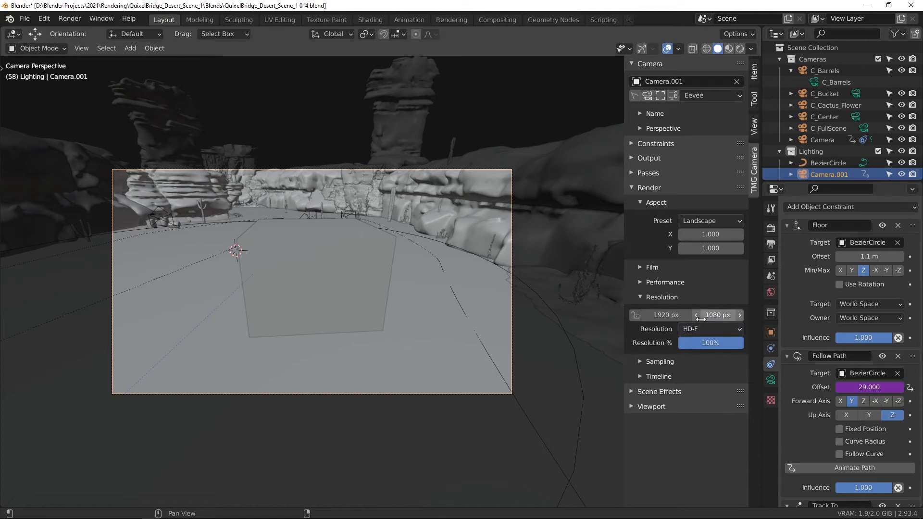
# Step: Review the render Sampling settings, and collapse the Resolution, Aspect and Sampling groups
pyautogui.click(662, 297)
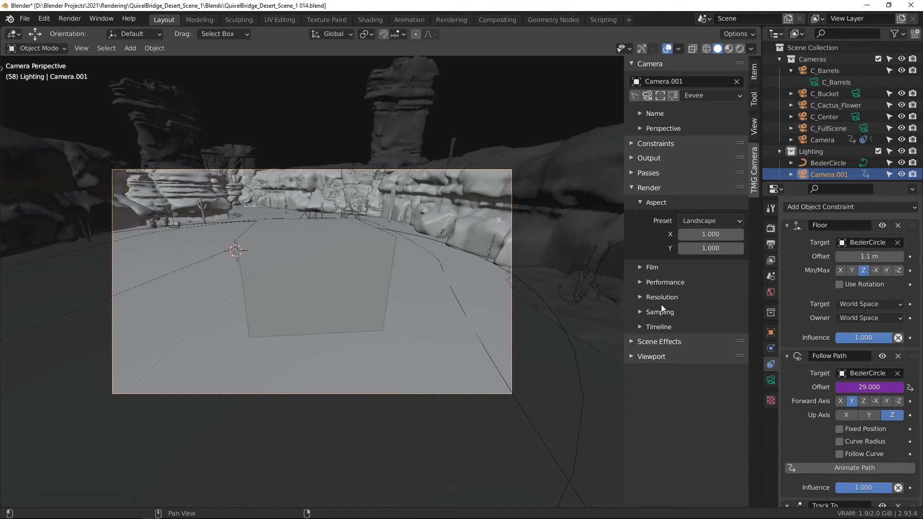
pyautogui.click(671, 313)
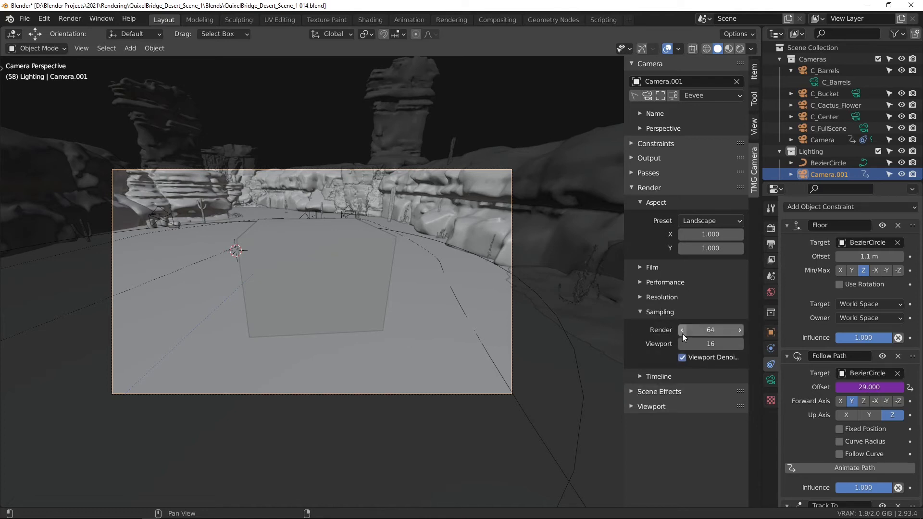
pyautogui.click(658, 207)
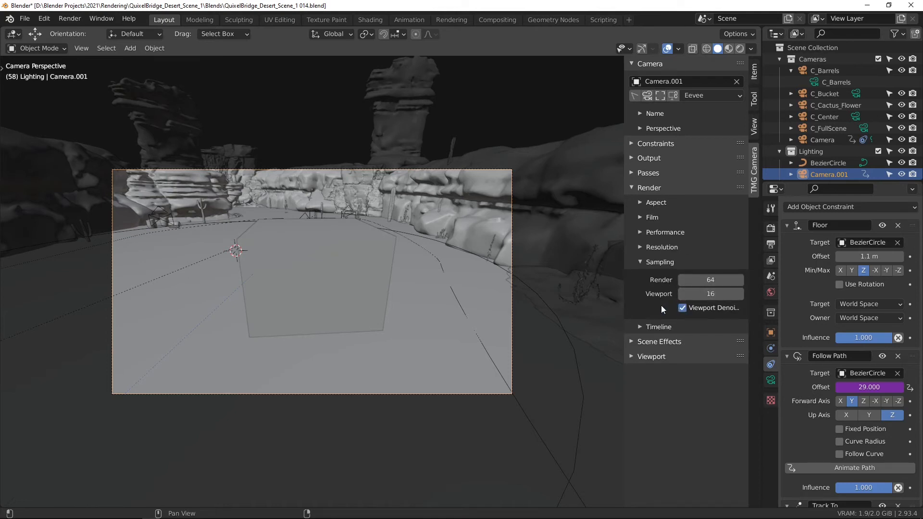
pyautogui.click(647, 263)
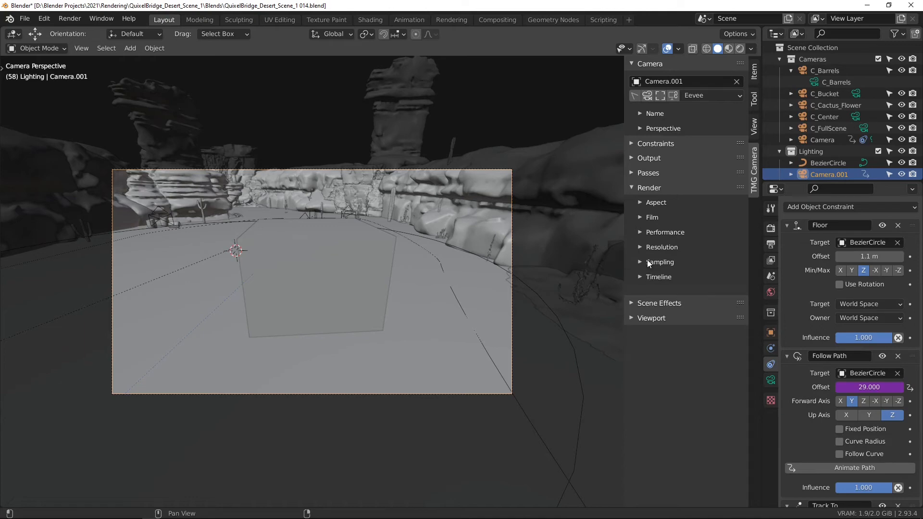
# Step: Play and pause the animation from the render Timeline controls, jump back to frame 1, and collapse the Render settings
pyautogui.click(650, 272)
pyautogui.click(673, 310)
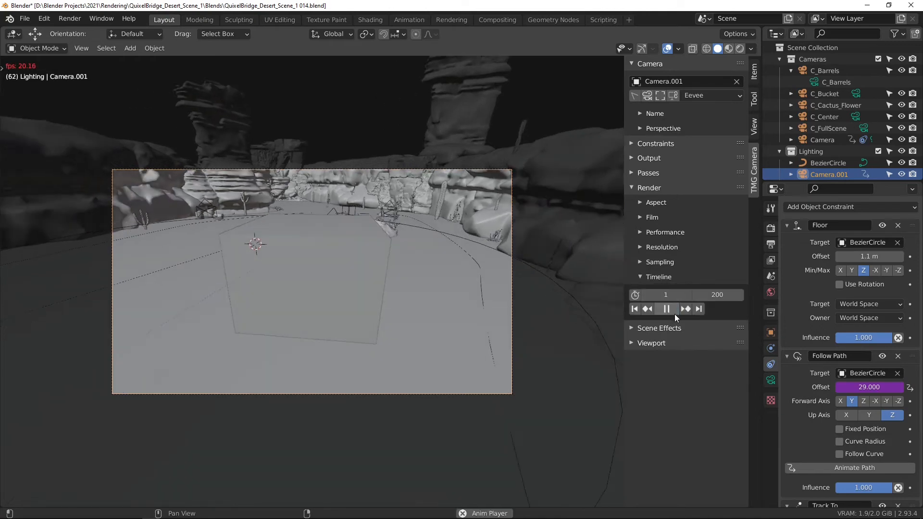
pyautogui.click(661, 311)
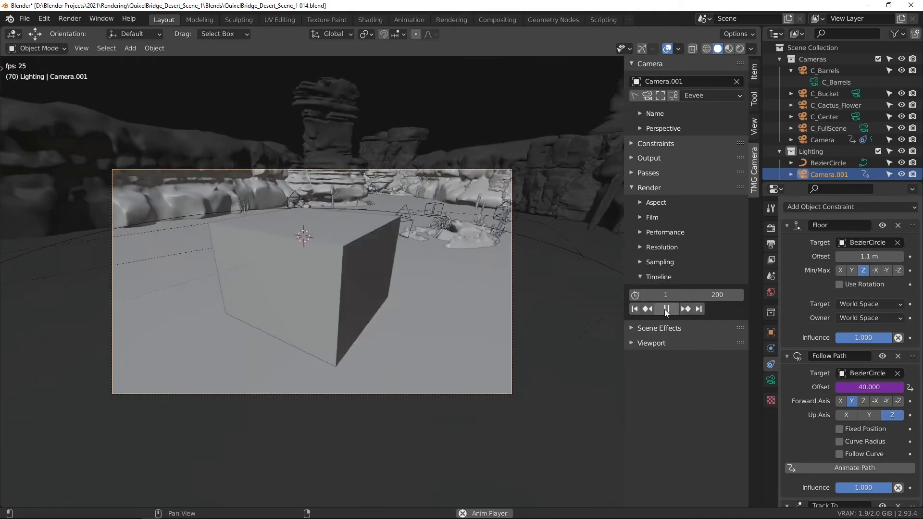
pyautogui.click(666, 308)
pyautogui.click(635, 310)
pyautogui.click(699, 310)
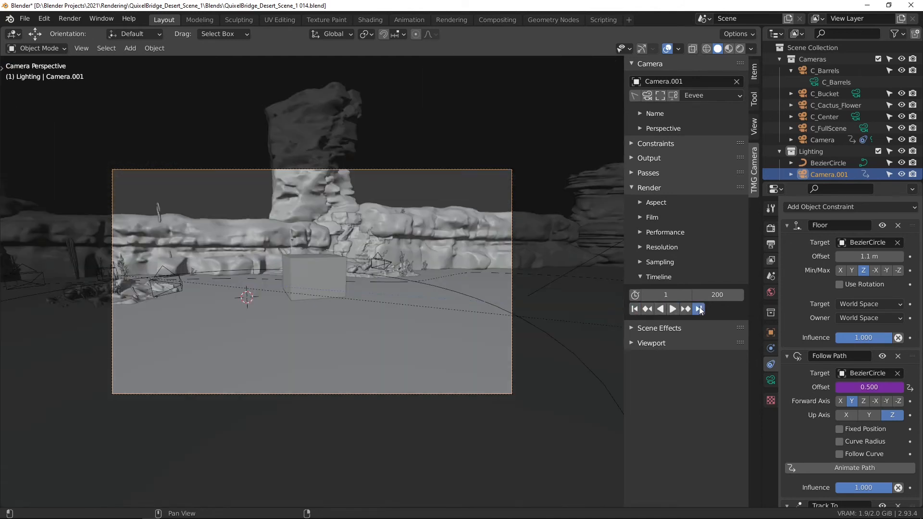
pyautogui.click(635, 311)
pyautogui.click(670, 278)
pyautogui.click(656, 190)
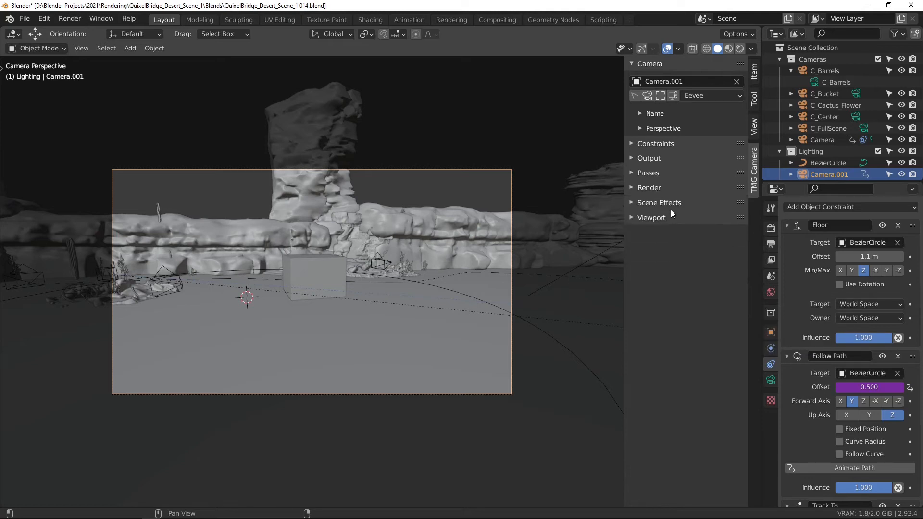
# Step: Show the Scene Effects settings, and preview the camera view in Rendered shading with the viewport overlays hidden
pyautogui.click(671, 206)
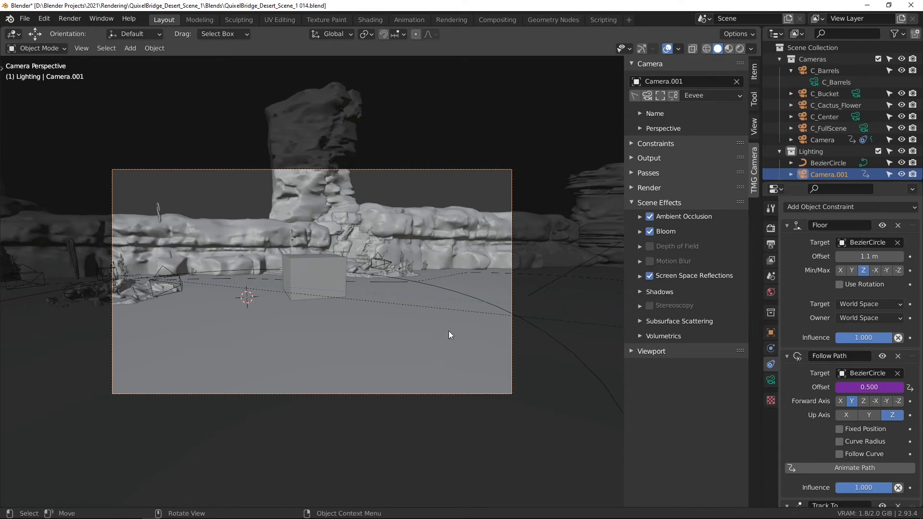
pyautogui.press('z')
pyautogui.click(462, 262)
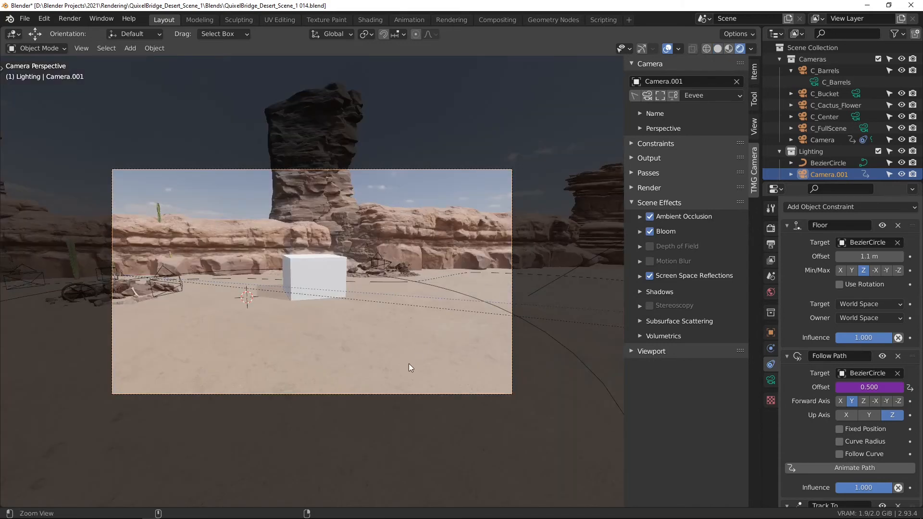
pyautogui.scroll(4, 414, 303)
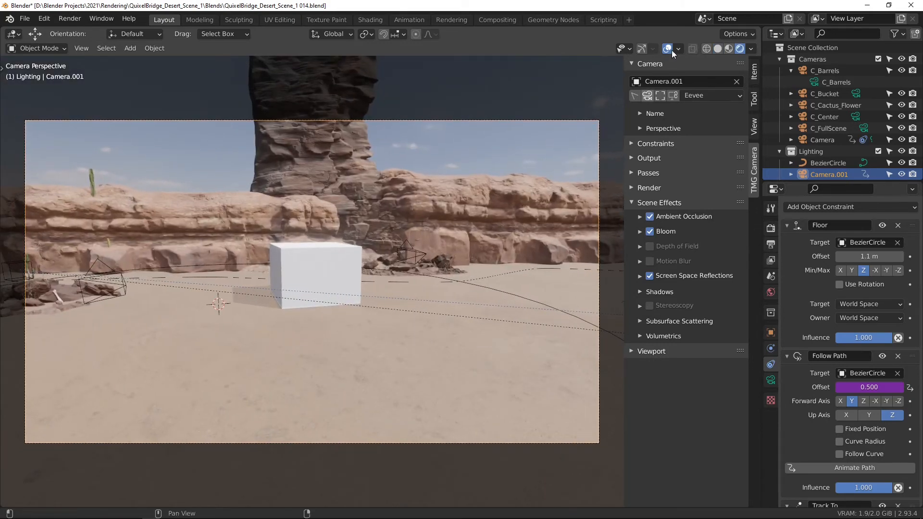
pyautogui.click(667, 48)
pyautogui.scroll(1, 490, 279)
pyautogui.scroll(1, 489, 278)
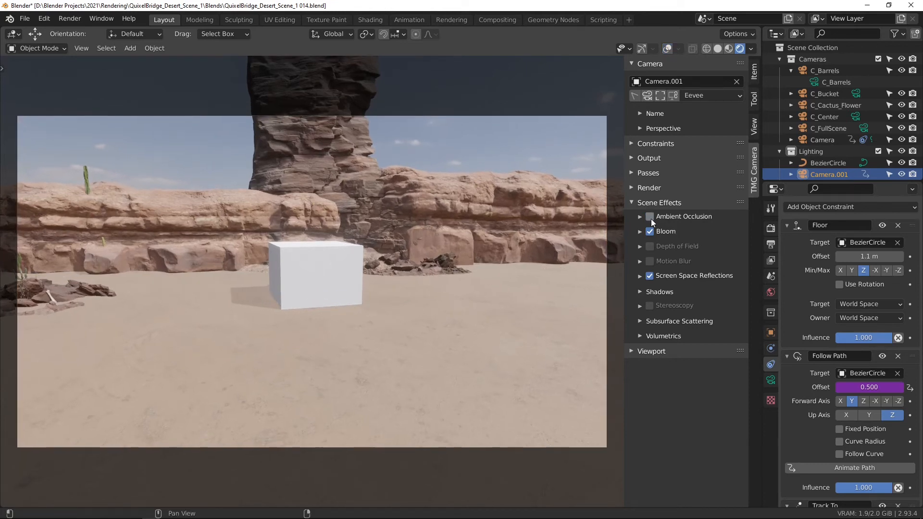
# Step: Compare the rendered view with Ambient Occlusion and Bloom switched off and on
pyautogui.click(649, 217)
pyautogui.click(650, 232)
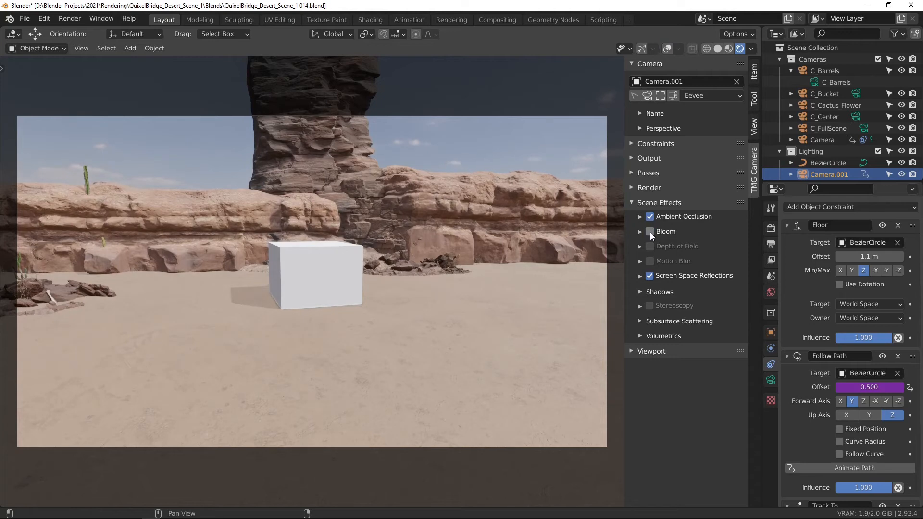
pyautogui.click(650, 232)
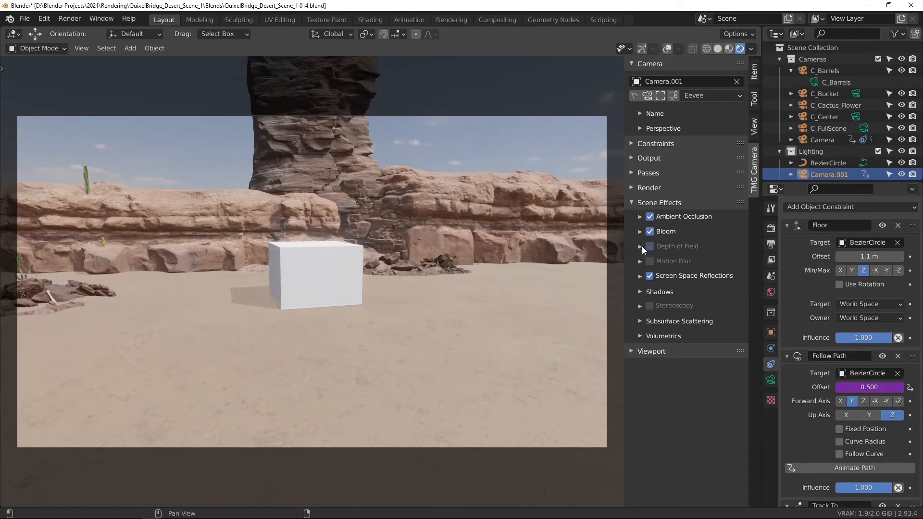
# Step: Enable Depth of Field with the white cube as focus object, and set the F-Stop to 0.1
pyautogui.click(650, 247)
pyautogui.click(641, 246)
pyautogui.click(737, 265)
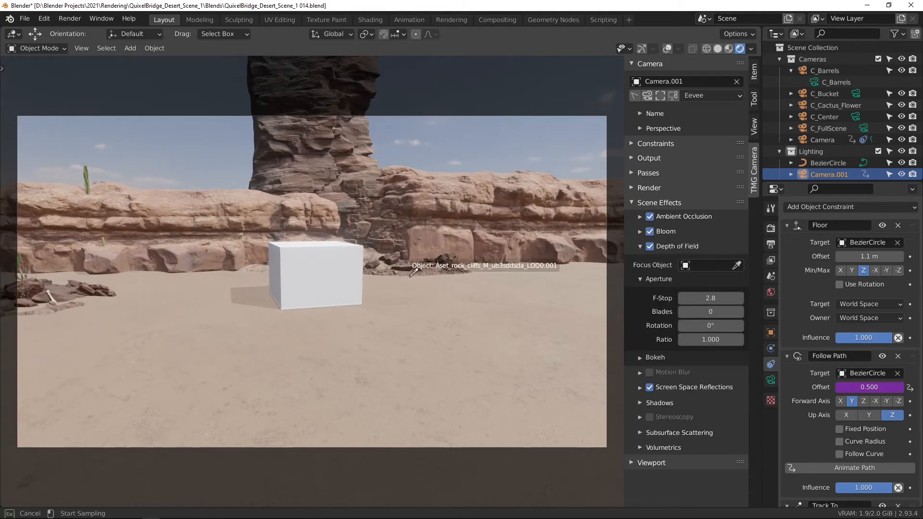
pyautogui.click(354, 261)
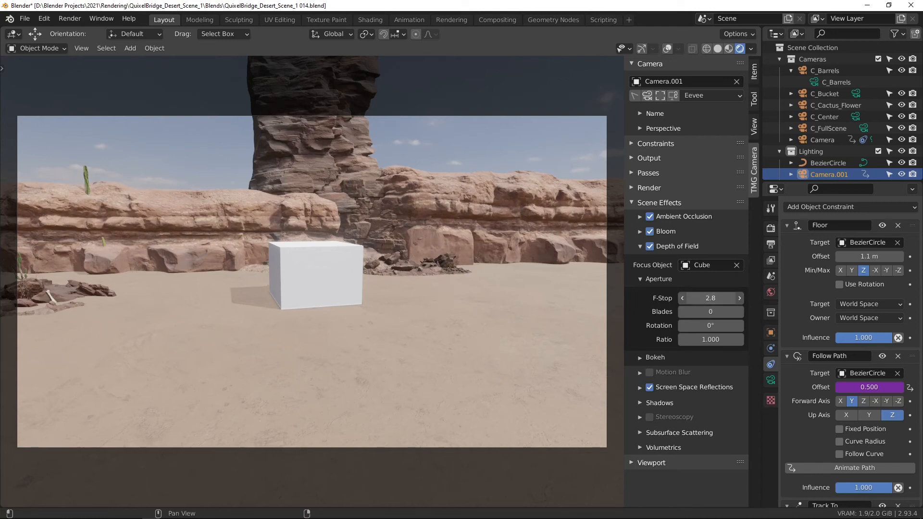
pyautogui.moveTo(710, 298); pyautogui.dragTo(692, 298)
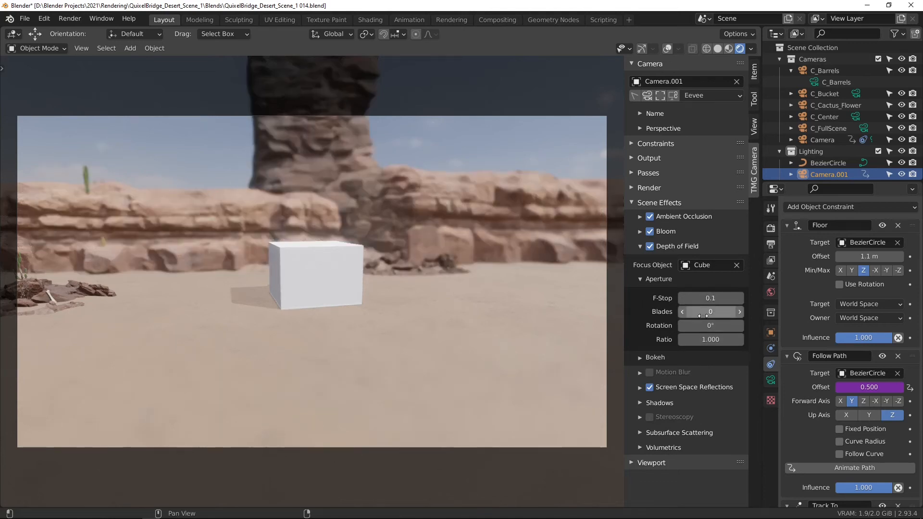
# Step: Review the depth of field's Bokeh options, trying High Quality Slight Defocus and Jitter Camera, and collapse them
pyautogui.click(656, 357)
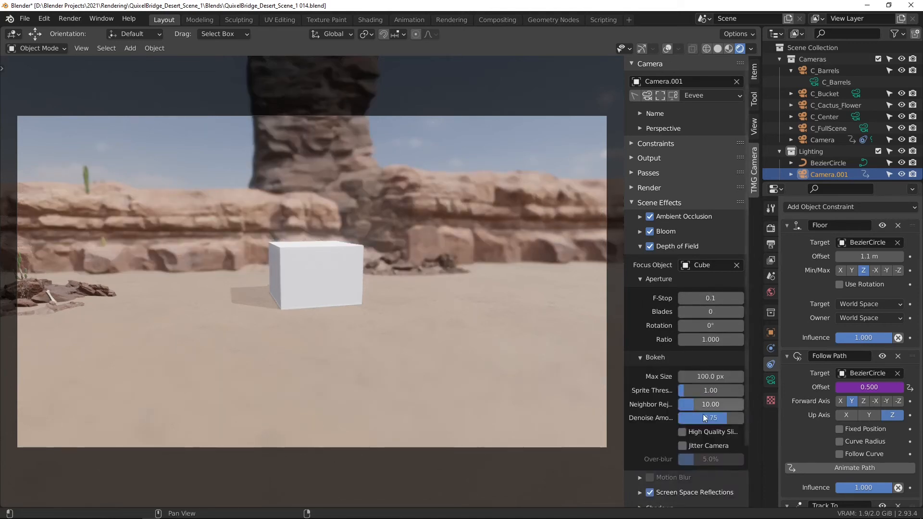
pyautogui.click(682, 433)
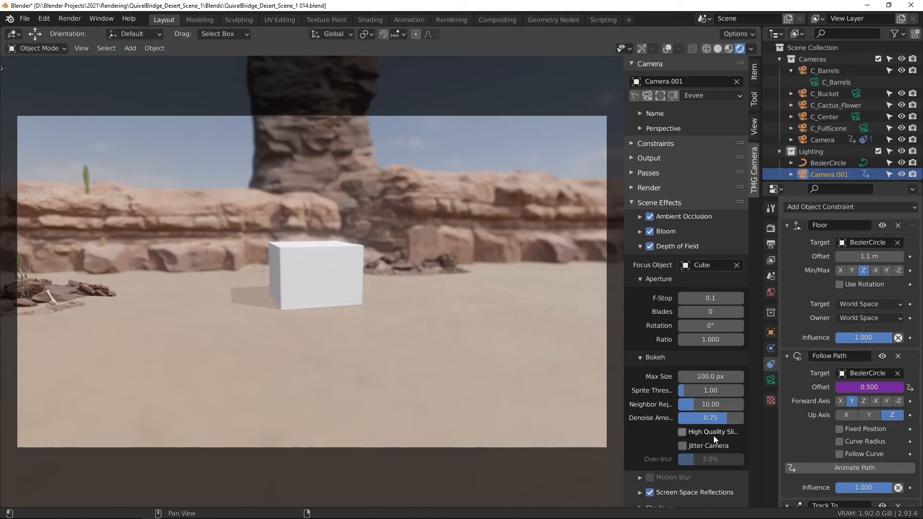
pyautogui.click(683, 446)
pyautogui.click(682, 446)
pyautogui.click(652, 358)
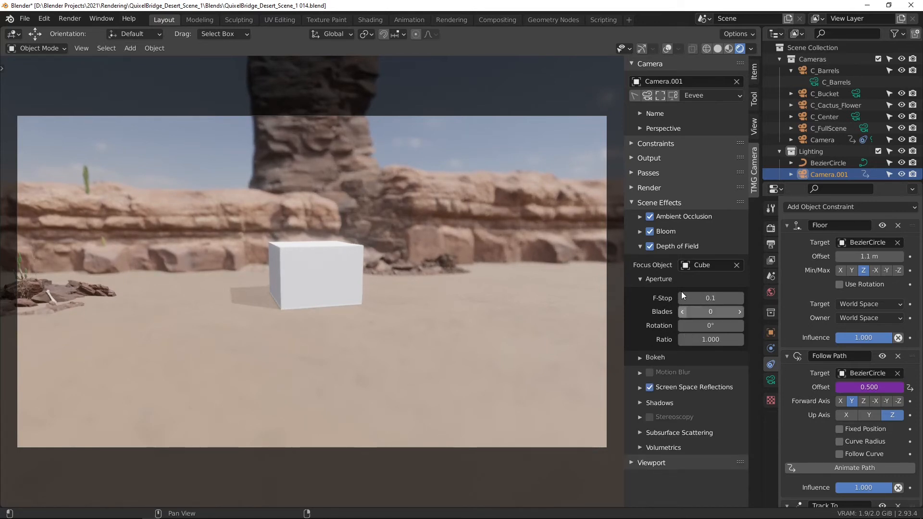
# Step: Set the camera's focal length to 93.84 mm and the depth of field F-Stop to 0.5
pyautogui.click(654, 129)
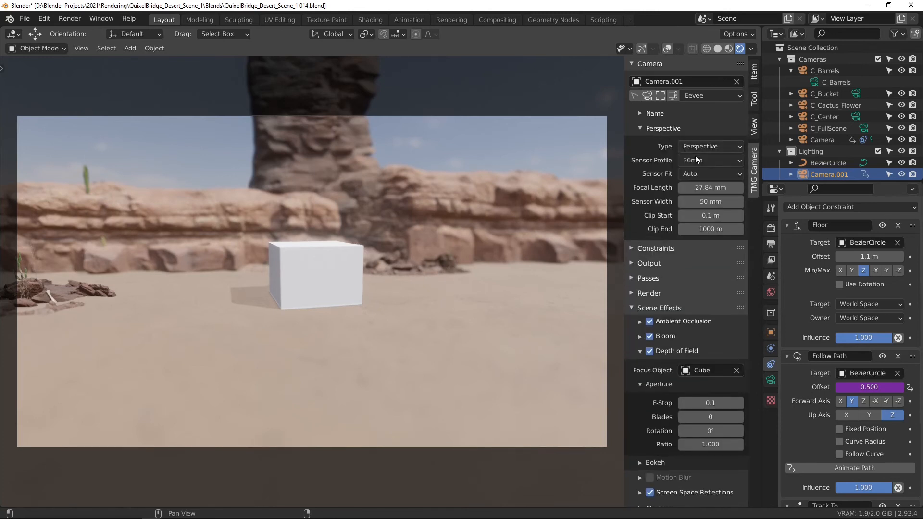
pyautogui.moveTo(711, 187); pyautogui.dragTo(776, 187)
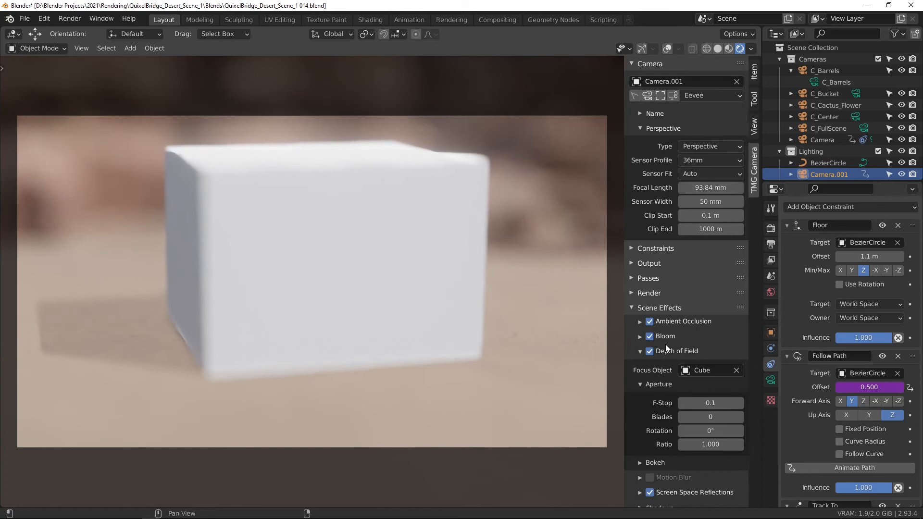
pyautogui.moveTo(705, 404); pyautogui.dragTo(710, 405)
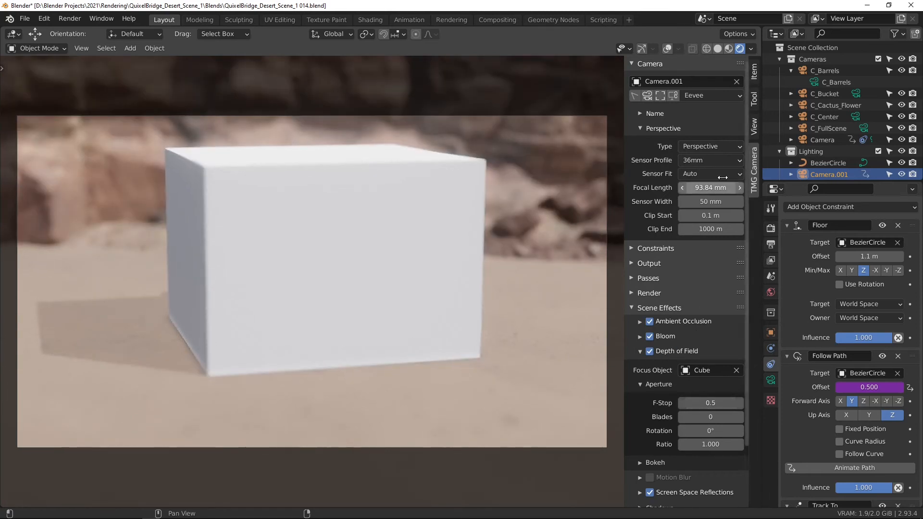
# Step: Try the Vertical sensor fit for the camera, and switch the fit to Horizontal
pyautogui.click(703, 174)
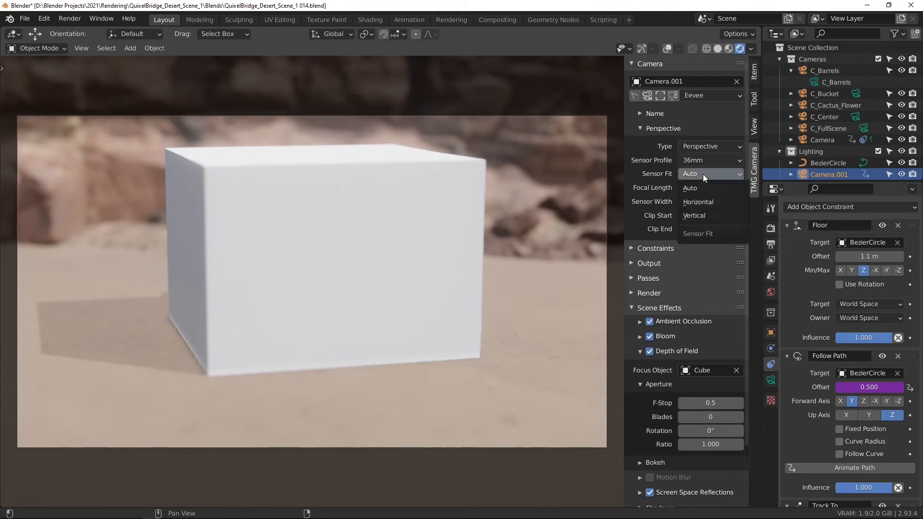
pyautogui.click(701, 207)
pyautogui.scroll(-3, 492, 258)
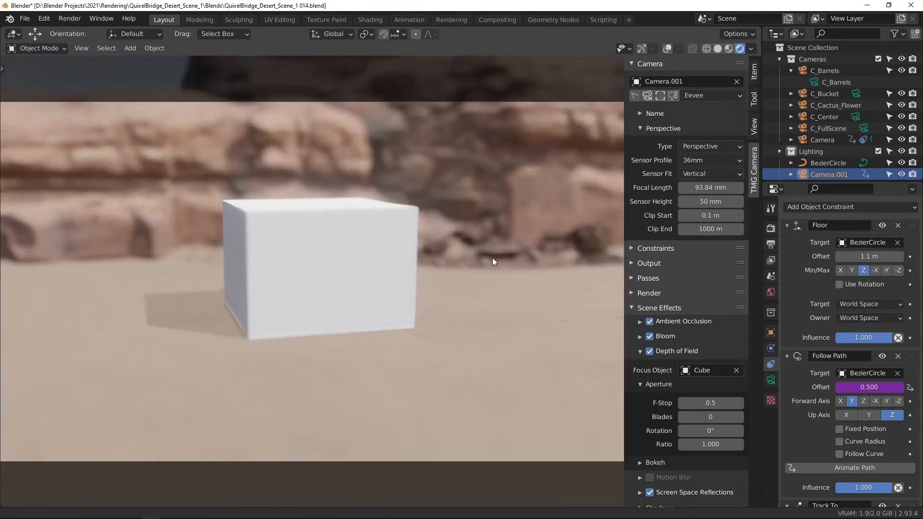
pyautogui.click(709, 173)
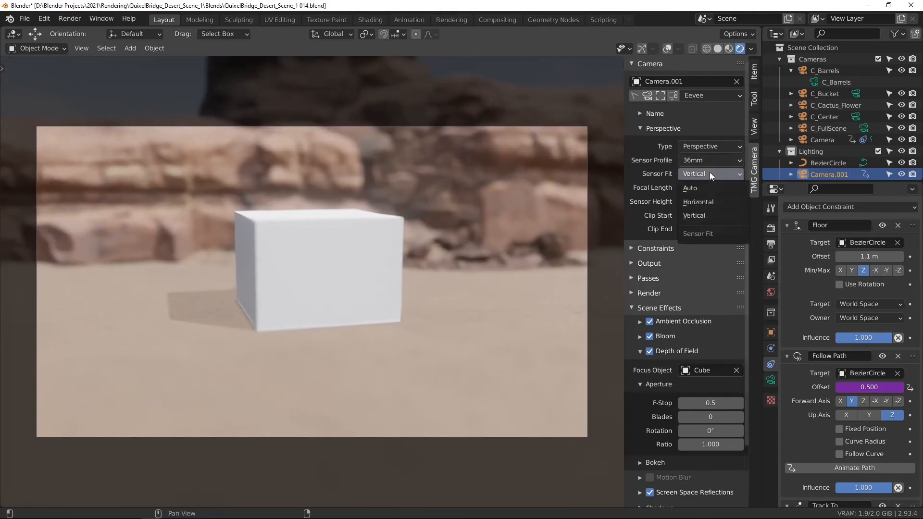
pyautogui.click(705, 197)
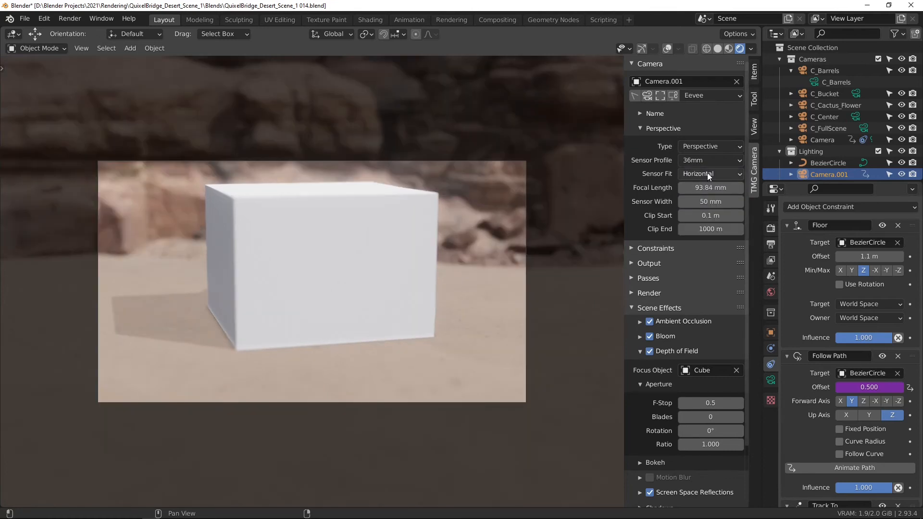
# Step: Set the camera's sensor profile to 50mm, the sensor fit to Auto and the focal length to 38.66 mm
pyautogui.click(706, 174)
pyautogui.click(700, 163)
pyautogui.click(699, 163)
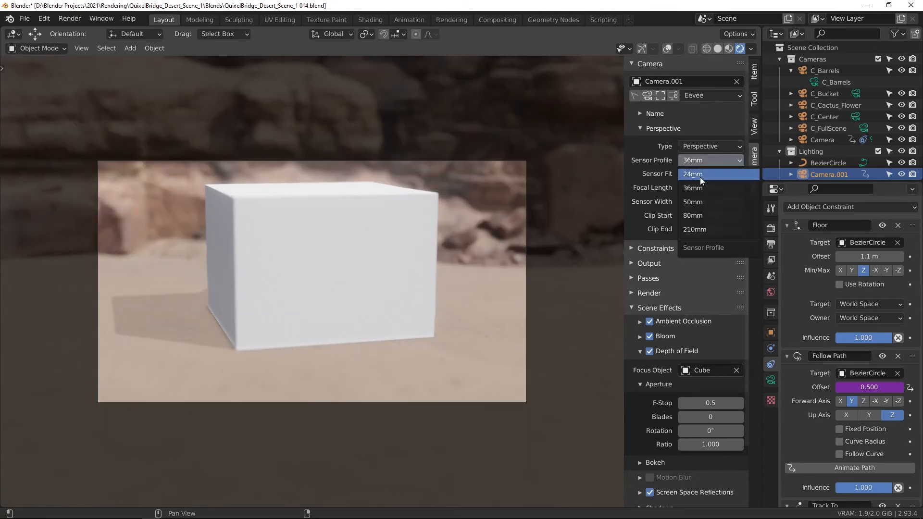
pyautogui.click(694, 207)
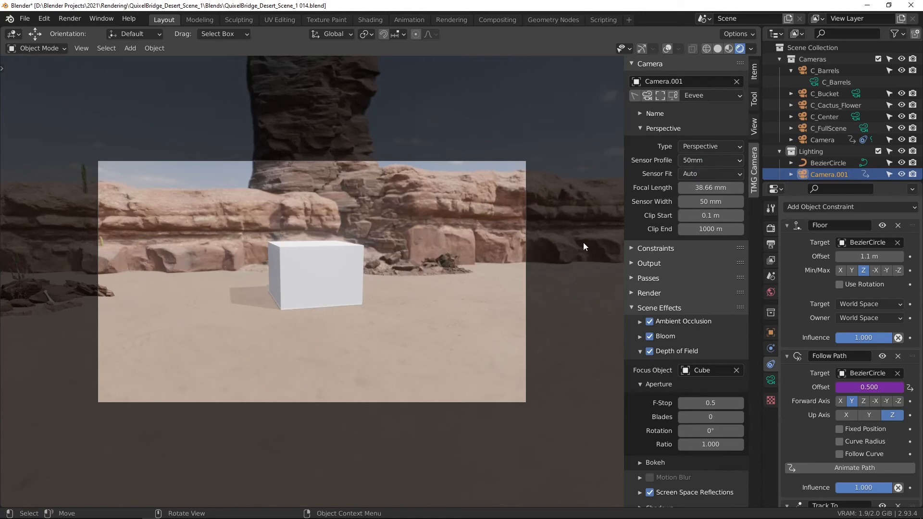
pyautogui.scroll(5, 475, 281)
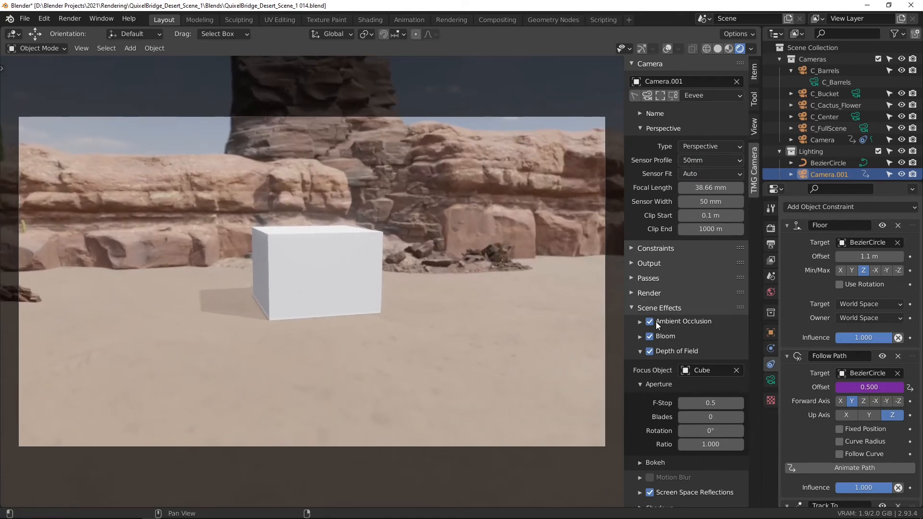
# Step: Collapse the Depth of Field settings and turn the effect off
pyautogui.click(642, 384)
pyautogui.click(640, 351)
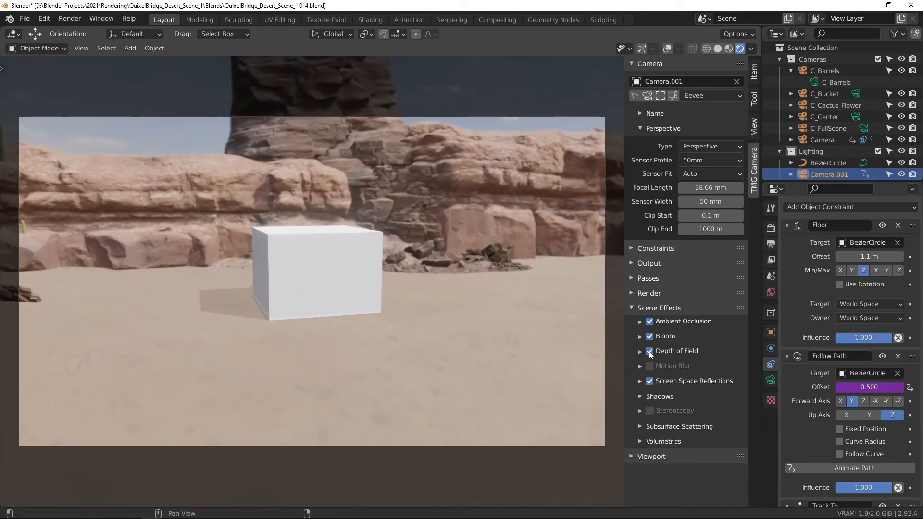
pyautogui.click(649, 351)
# Step: Try Motion Blur with its settings expanded, including Position, and turn the effect back off
pyautogui.click(649, 367)
pyautogui.click(640, 366)
pyautogui.click(715, 383)
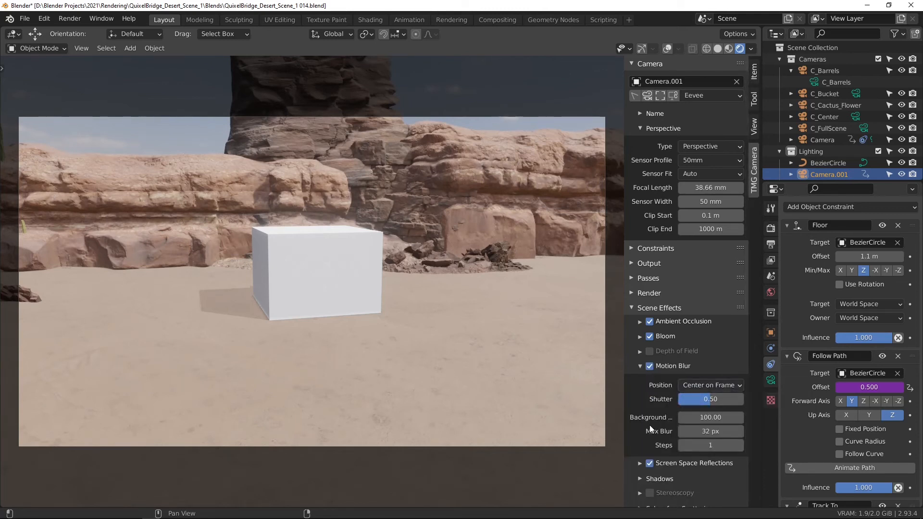
pyautogui.click(648, 366)
pyautogui.click(640, 366)
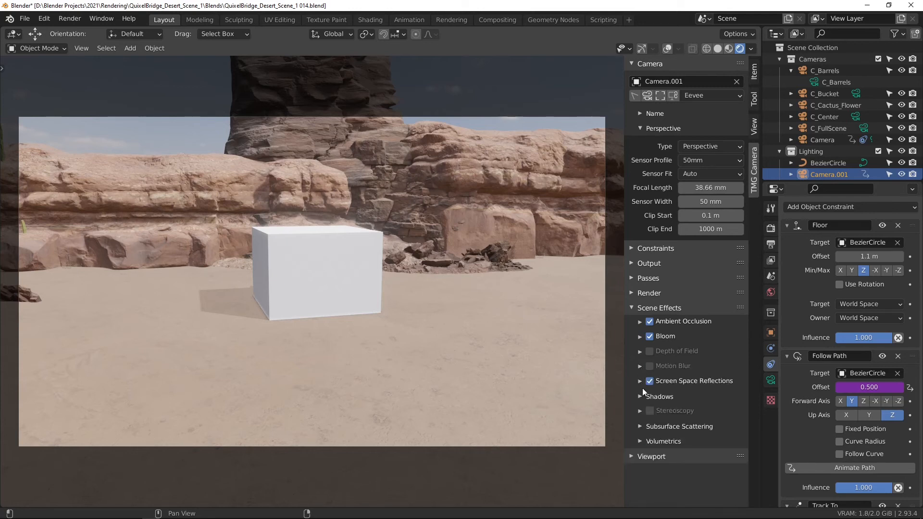
# Step: Review the Screen Space Reflections and Shadows settings, including Soft Shadows, and collapse both groups
pyautogui.click(641, 382)
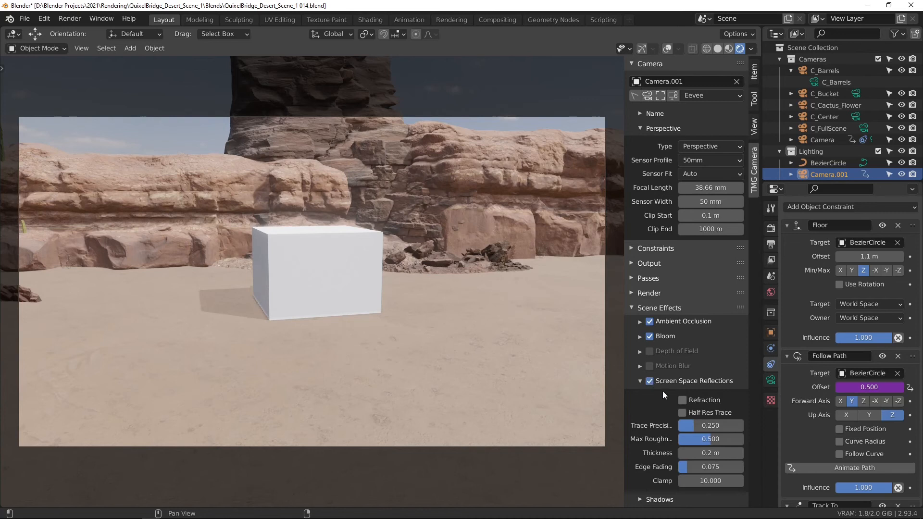
pyautogui.click(640, 381)
pyautogui.click(656, 396)
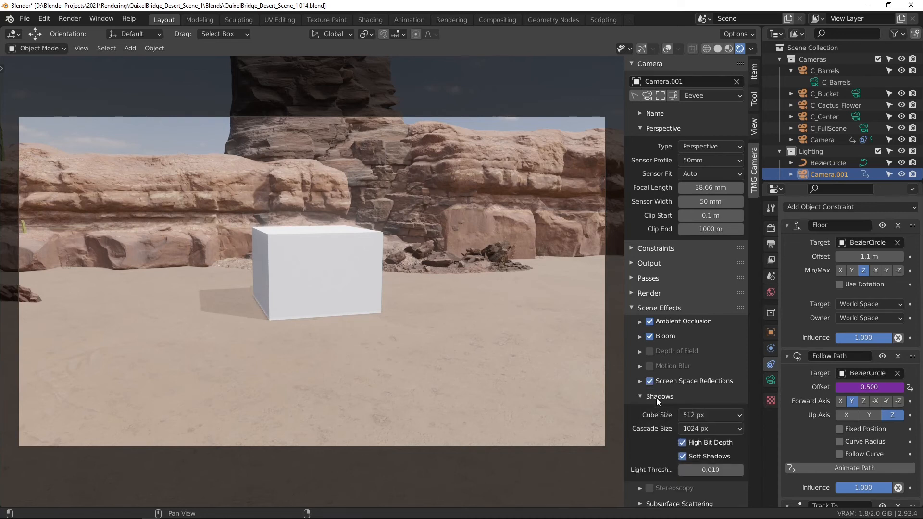
pyautogui.scroll(-2, 659, 407)
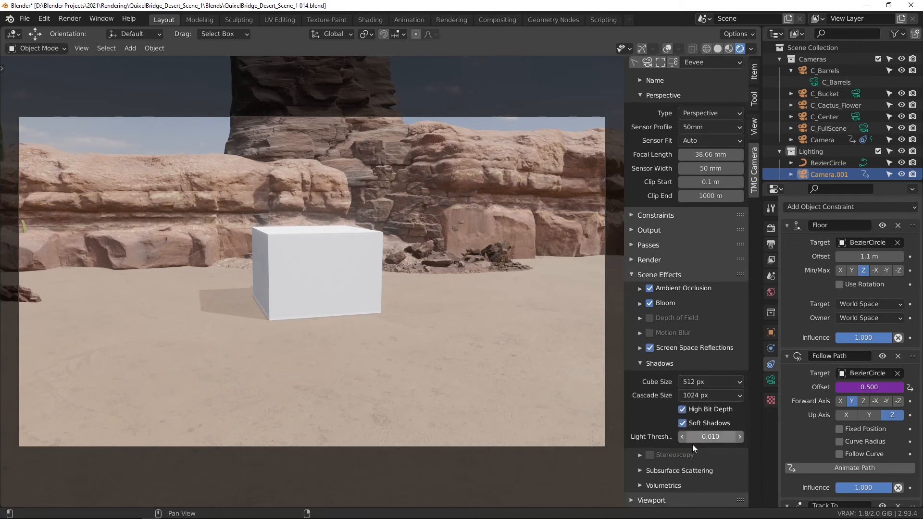
pyautogui.click(683, 423)
pyautogui.click(640, 363)
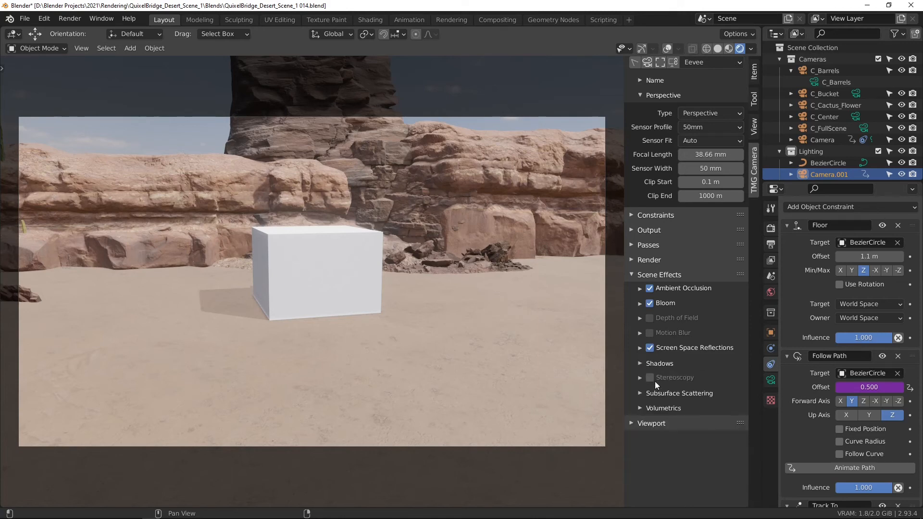
# Step: Try Stereoscopy with the Multi-View and Stereo 3D setups and the left and right view toggles, and turn it back off
pyautogui.click(648, 379)
pyautogui.click(656, 379)
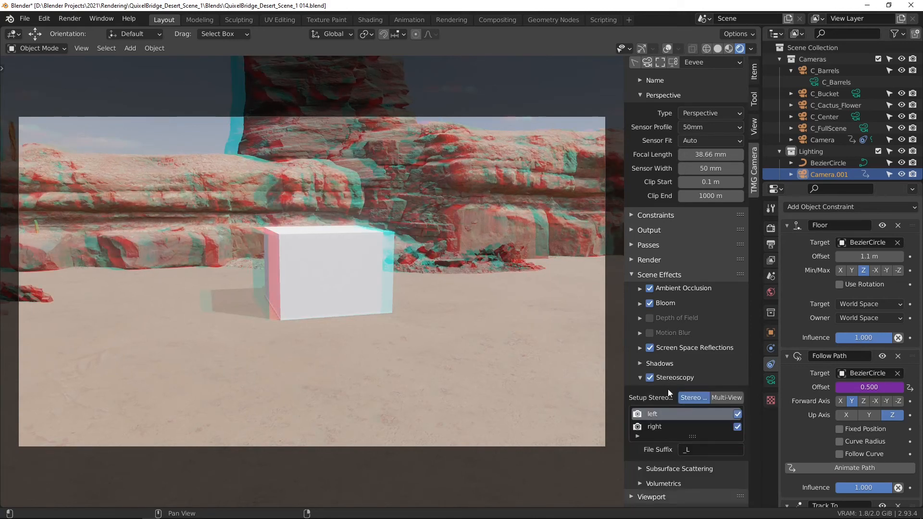
pyautogui.click(722, 397)
pyautogui.click(694, 399)
pyautogui.click(736, 414)
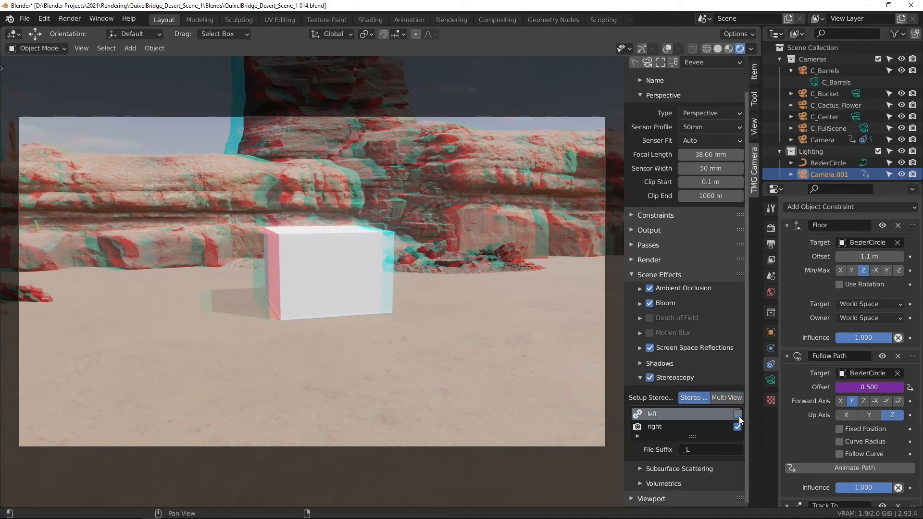
pyautogui.click(738, 426)
pyautogui.click(738, 426)
pyautogui.click(650, 377)
pyautogui.click(641, 377)
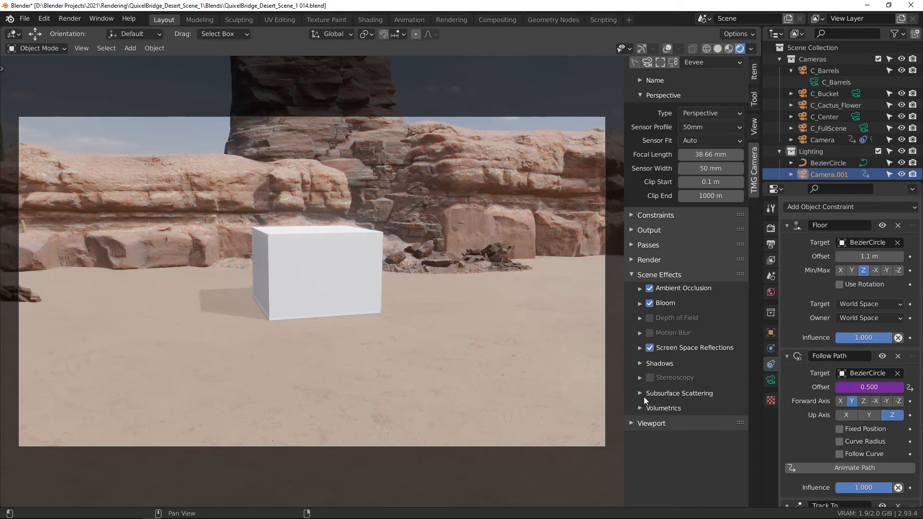
# Step: Review the Subsurface Scattering and Volumetrics settings, and collapse the Scene Effects
pyautogui.click(645, 394)
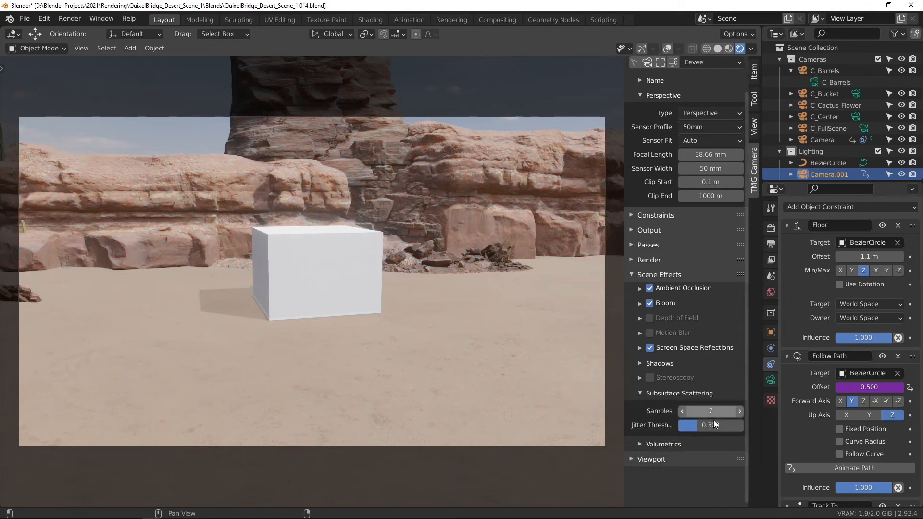
pyautogui.click(662, 393)
pyautogui.click(653, 408)
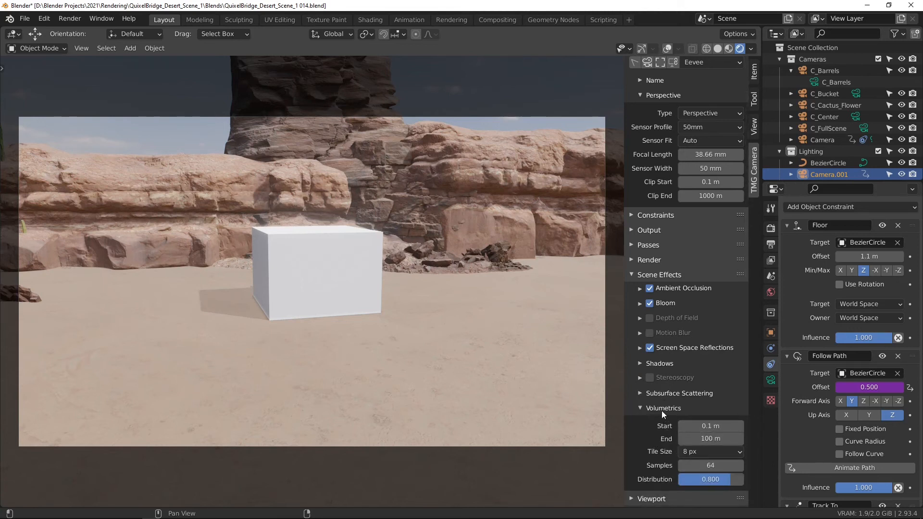
pyautogui.click(662, 409)
pyautogui.click(663, 275)
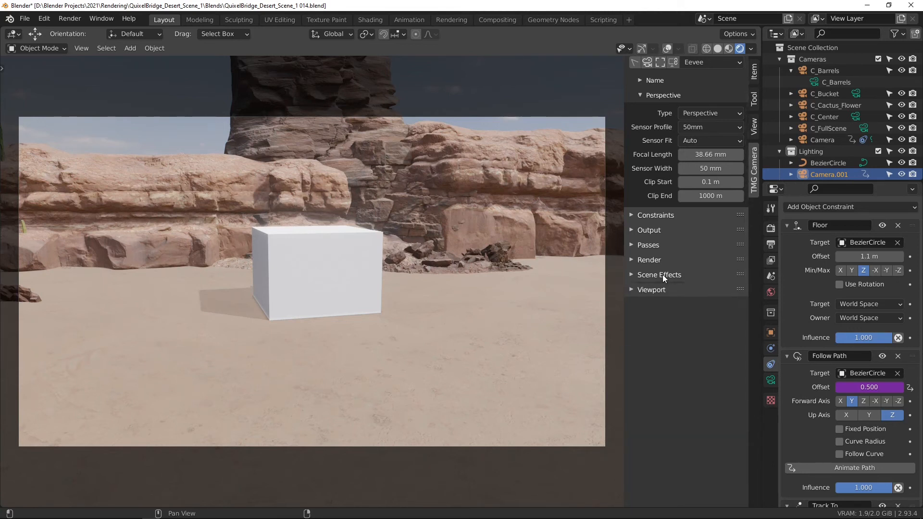
# Step: Enable the viewport overlays and turn on the Thirds composition guide for the camera
pyautogui.click(657, 292)
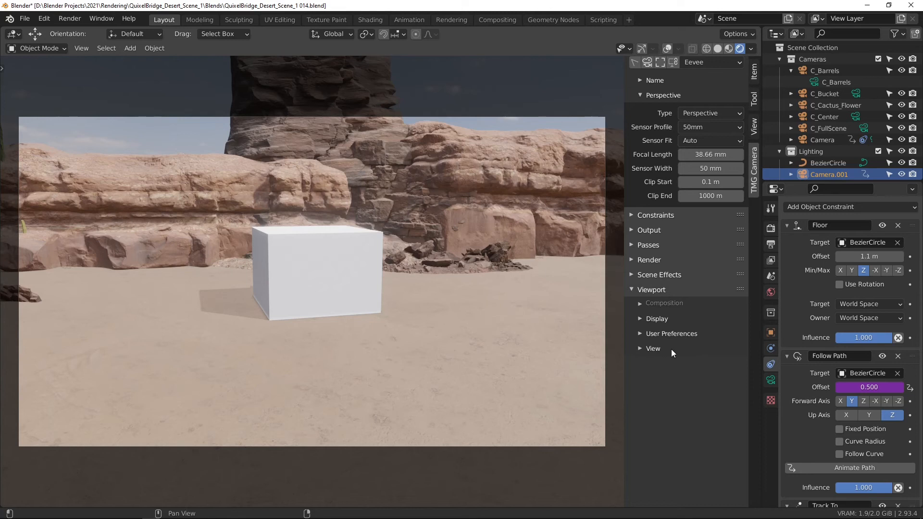
pyautogui.click(666, 49)
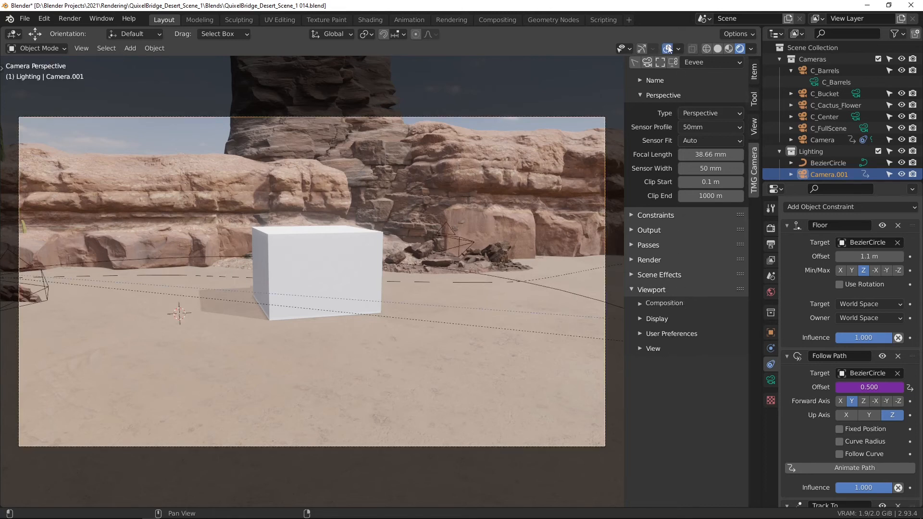
pyautogui.click(666, 47)
pyautogui.click(666, 48)
pyautogui.click(677, 48)
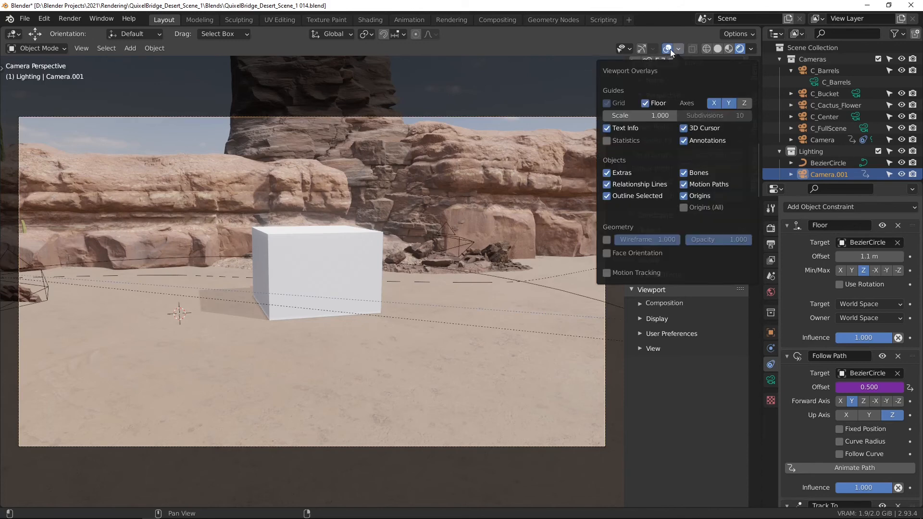
pyautogui.click(679, 48)
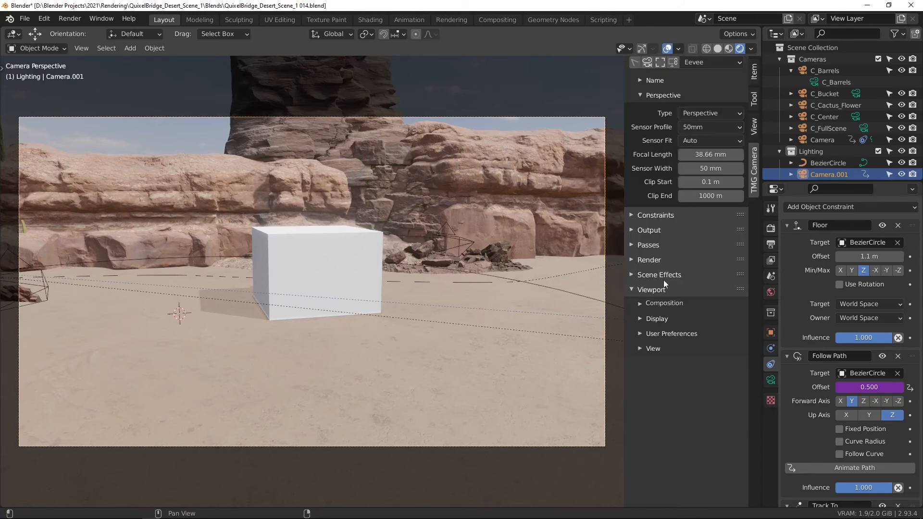
pyautogui.click(661, 303)
pyautogui.click(683, 322)
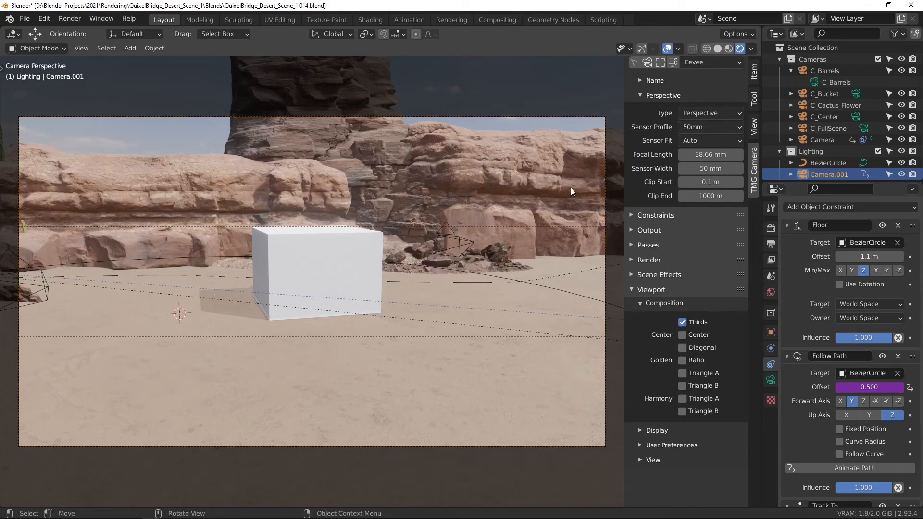
# Step: Disable the camera's Track To constraint, lock the camera to the view and reframe it on the rock in the grass field
pyautogui.moveTo(434, 238); pyautogui.dragTo(357, 297, button='middle')
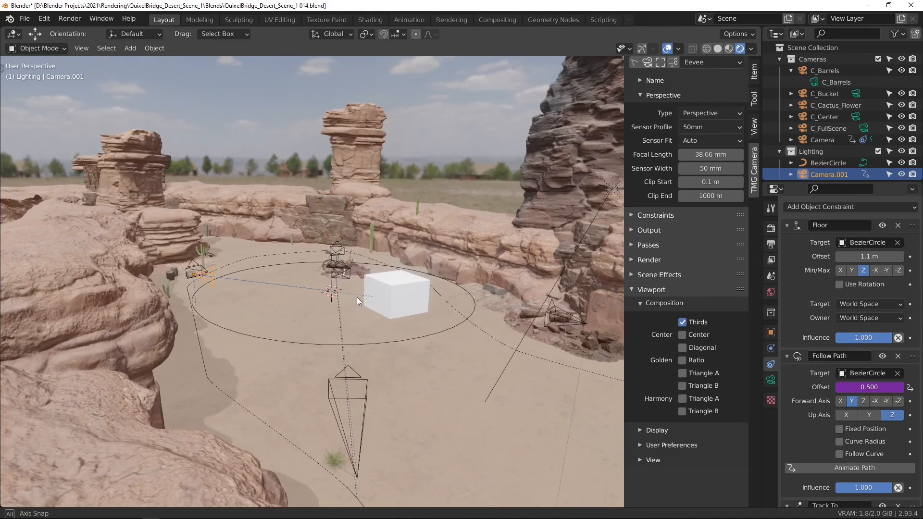
pyautogui.press('KP_0')
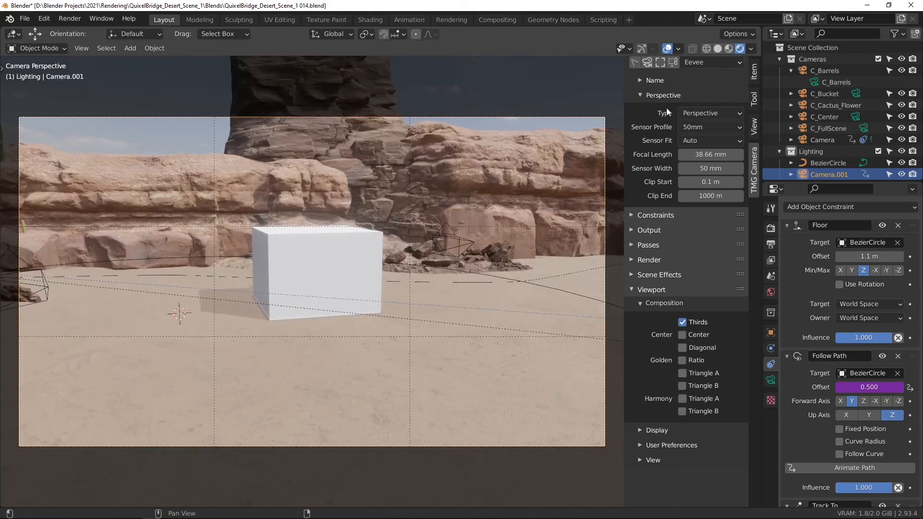
pyautogui.click(648, 215)
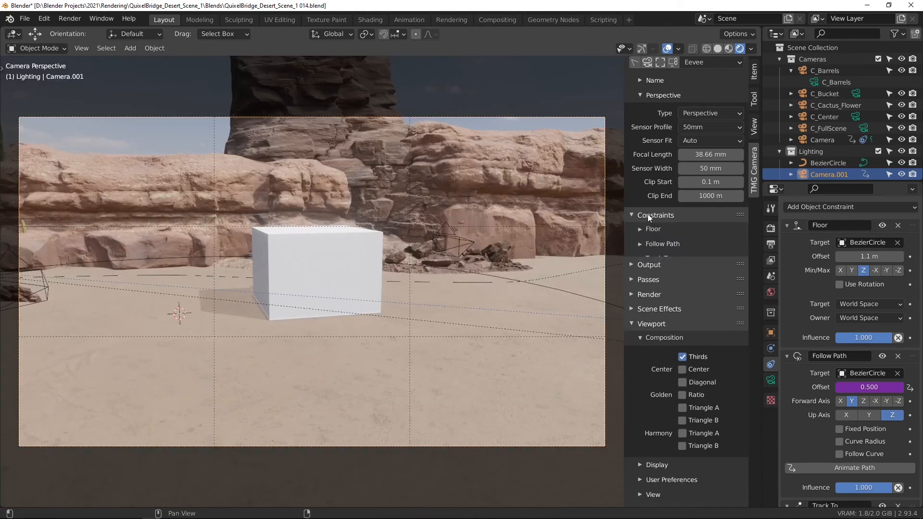
pyautogui.click(643, 258)
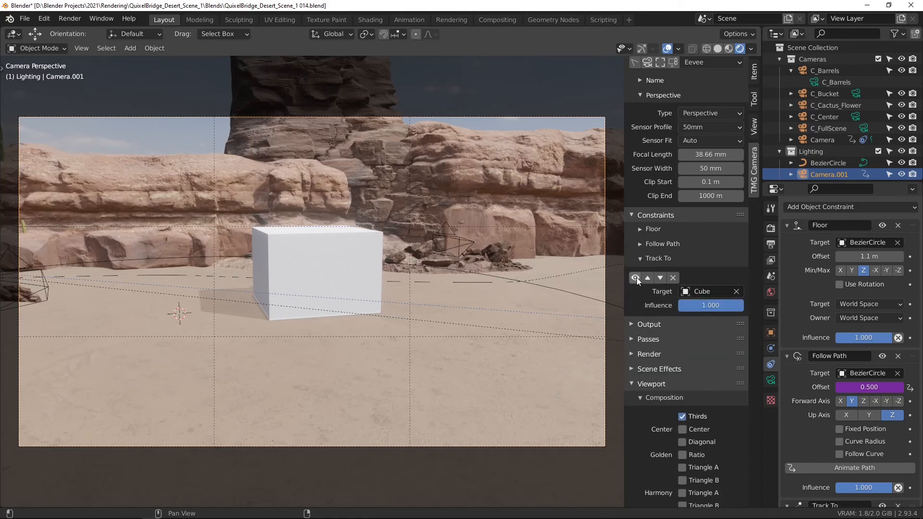
pyautogui.click(636, 278)
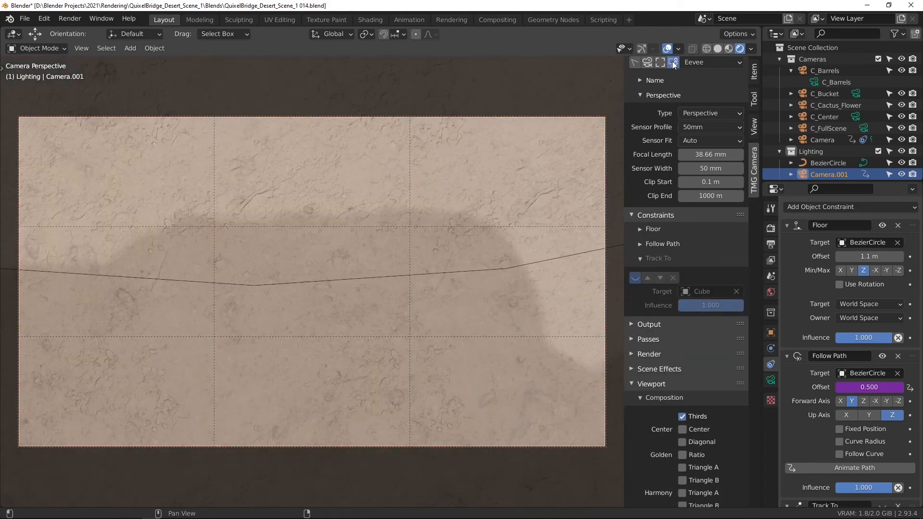
pyautogui.moveTo(543, 294); pyautogui.dragTo(457, 309, button='middle')
pyautogui.scroll(-3, 673, 269)
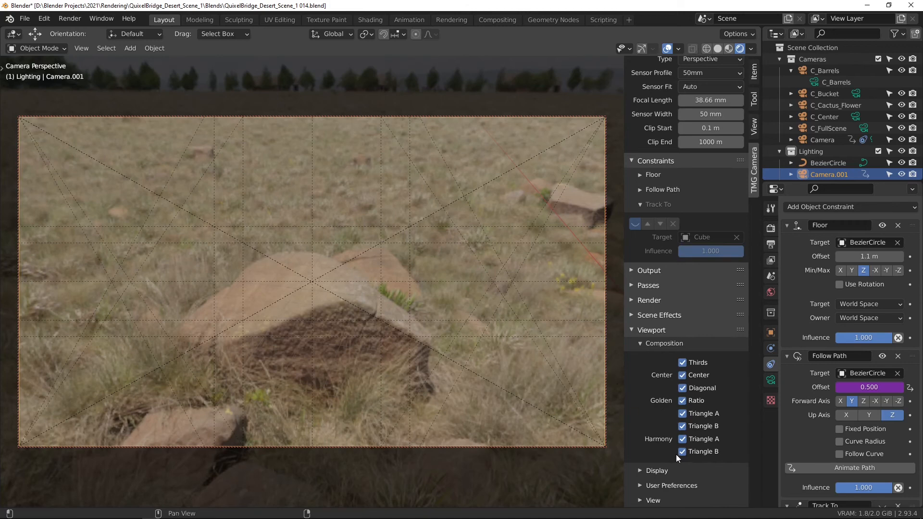
# Step: Turn off all the camera's composition guides, collapse Composition and expand the viewport Display settings
pyautogui.moveTo(676, 453); pyautogui.dragTo(683, 375)
pyautogui.click(682, 375)
pyautogui.click(645, 342)
pyautogui.click(649, 449)
# Step: Try showing the camera's Limits, hide them again and turn on the Sensor display
pyautogui.scroll(-3, 682, 435)
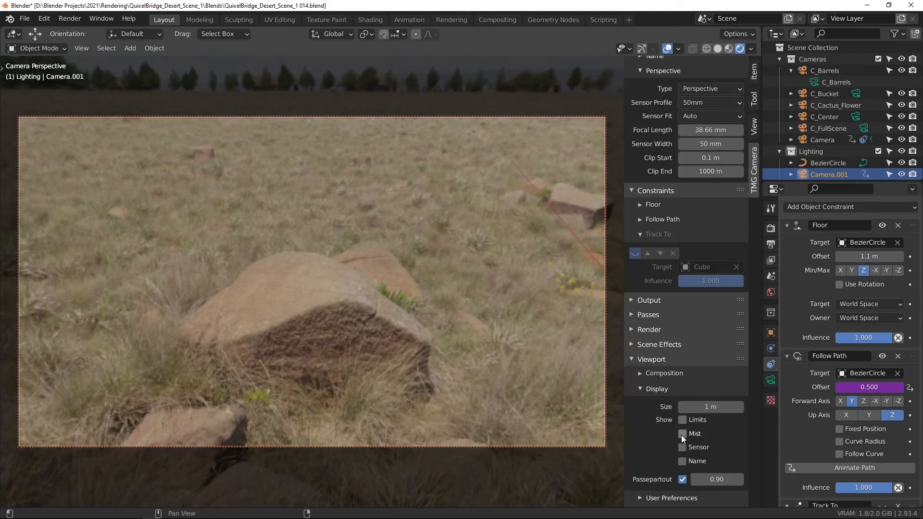
pyautogui.scroll(-1, 682, 435)
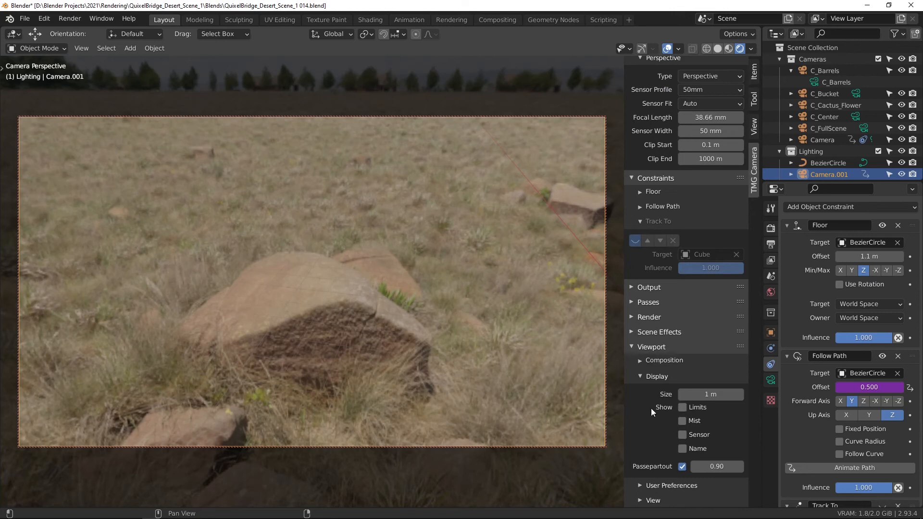
pyautogui.click(683, 408)
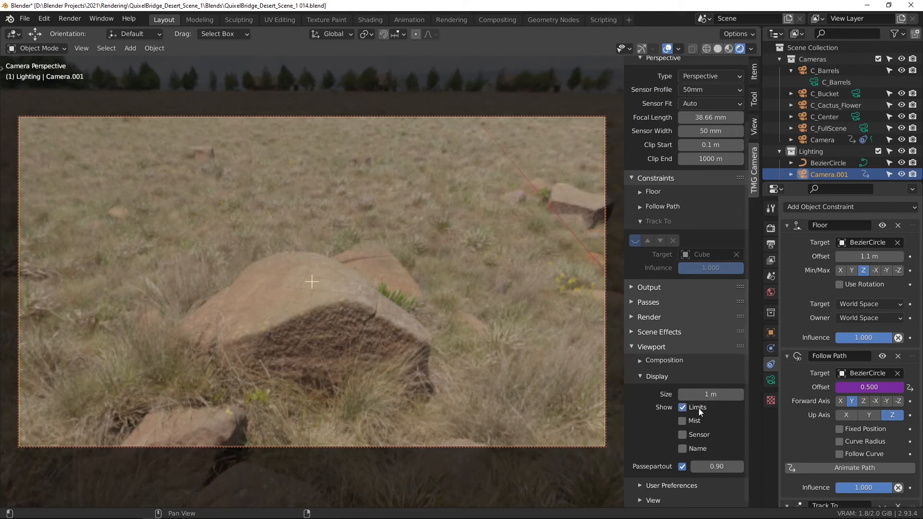
pyautogui.click(683, 407)
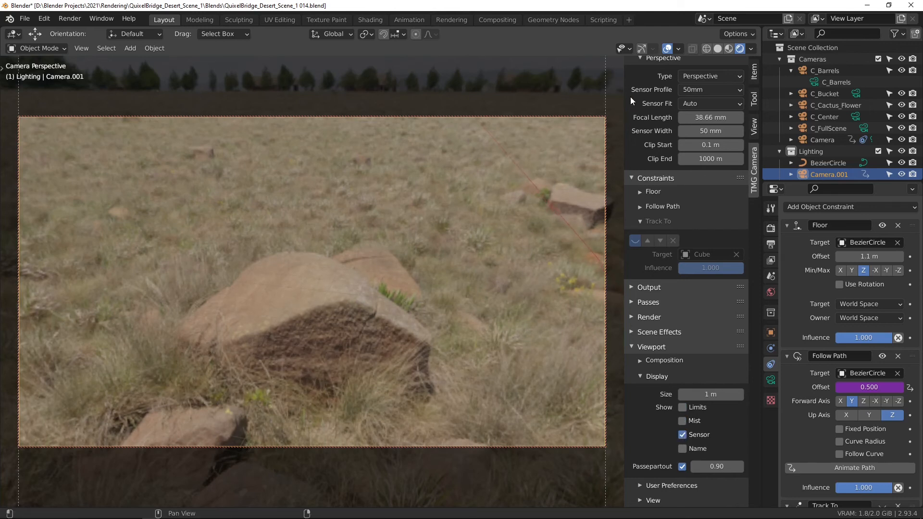
# Step: Unlock the camera from the view and set its sensor fit to Vertical
pyautogui.scroll(3, 670, 108)
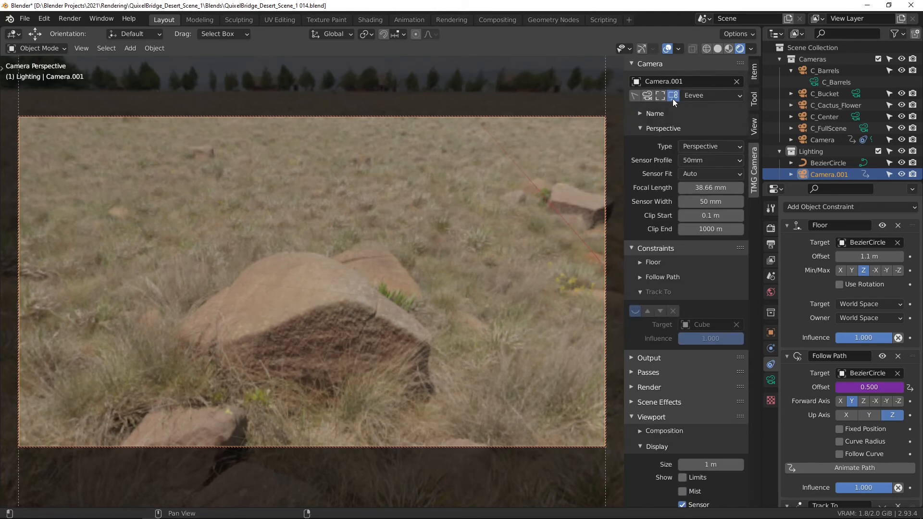
pyautogui.scroll(-2, 664, 144)
pyautogui.scroll(-1, 653, 169)
pyautogui.scroll(-3, 477, 215)
pyautogui.scroll(1, 479, 207)
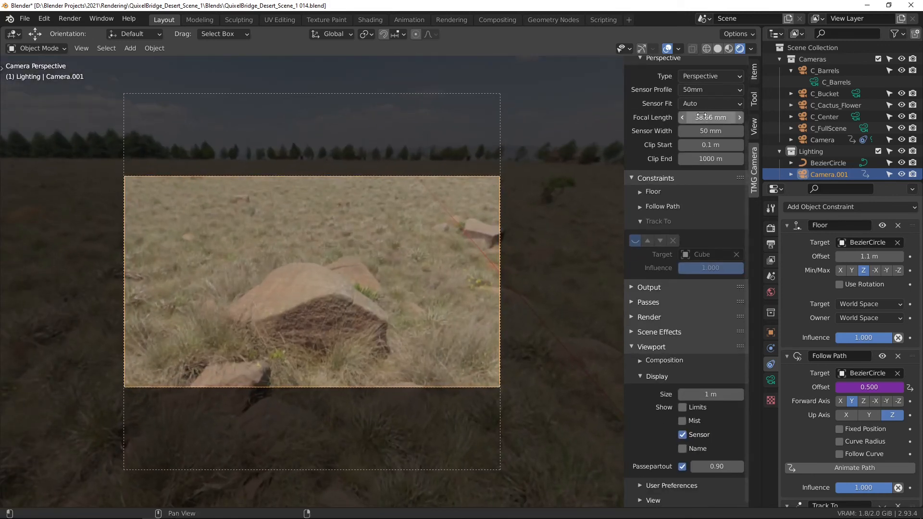
pyautogui.scroll(4, 651, 176)
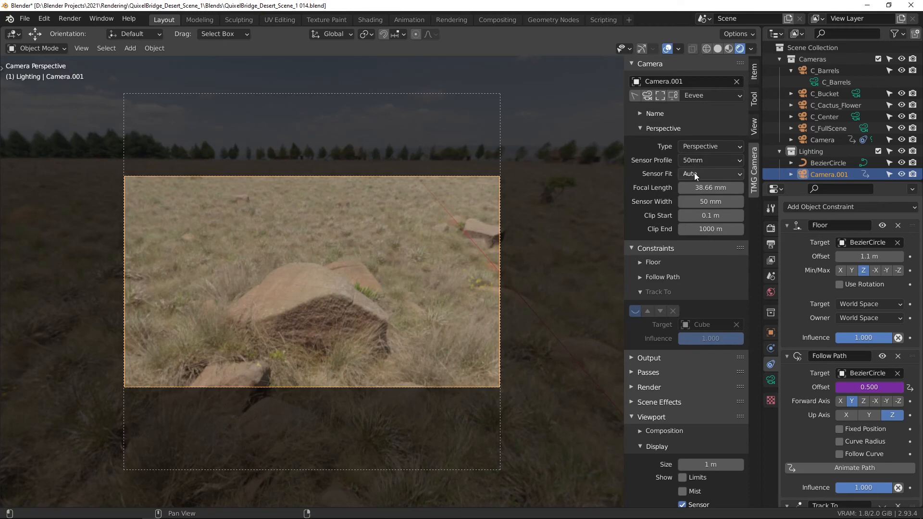
pyautogui.click(694, 173)
pyautogui.click(696, 215)
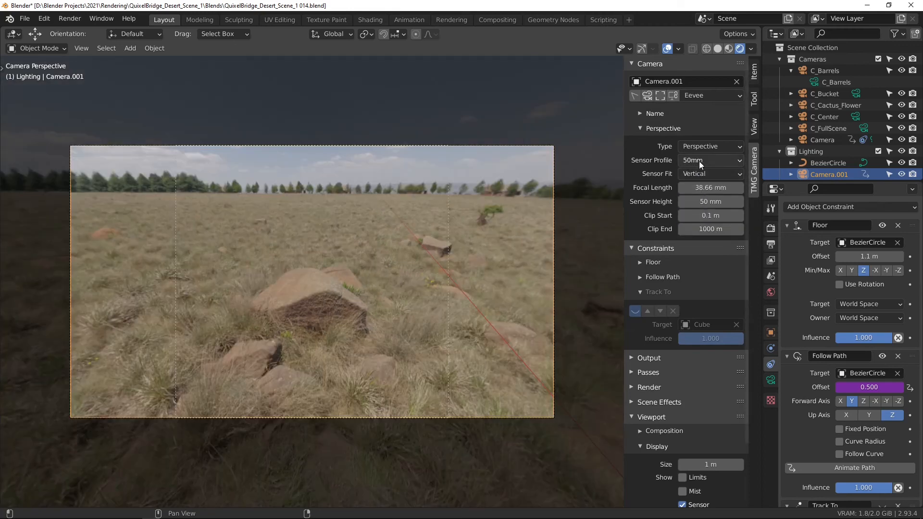
# Step: Set the camera's sensor fit to Horizontal, collapse the Perspective settings and turn off the Sensor display
pyautogui.click(699, 173)
pyautogui.click(698, 202)
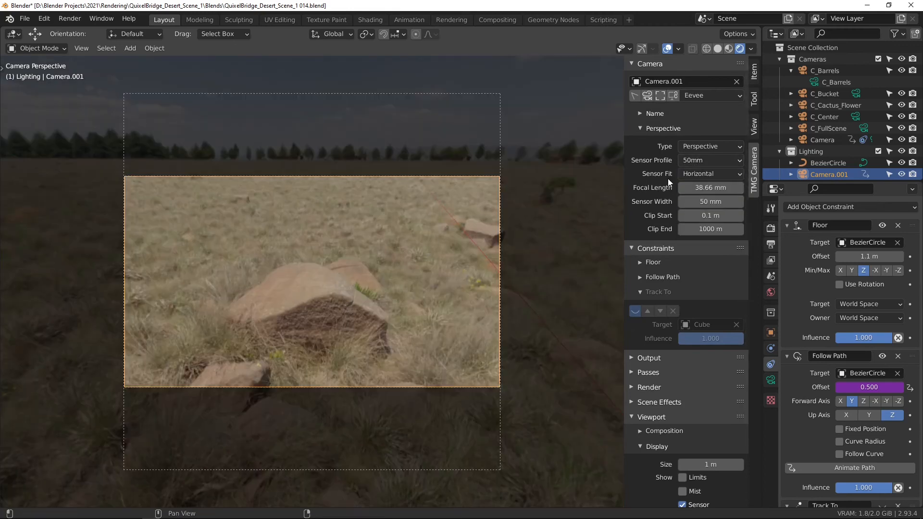
pyautogui.click(651, 130)
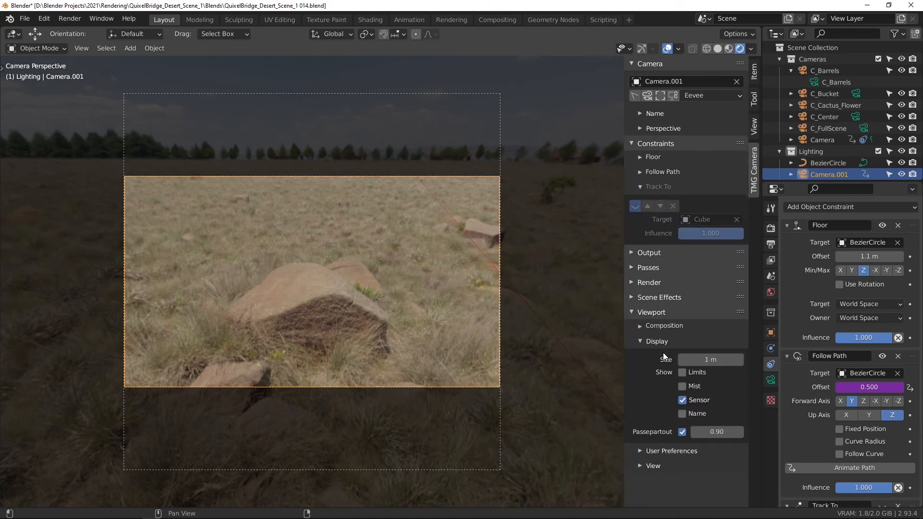
pyautogui.click(688, 399)
# Step: Try showing the camera name on Camera.001 and C_Barrels, hide it on both and return to Camera.001
pyautogui.click(684, 412)
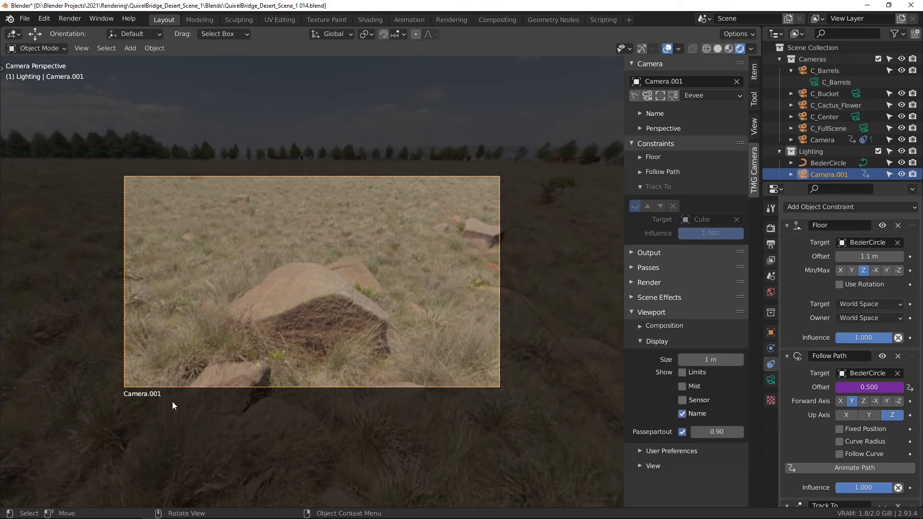
pyautogui.click(659, 82)
pyautogui.click(656, 98)
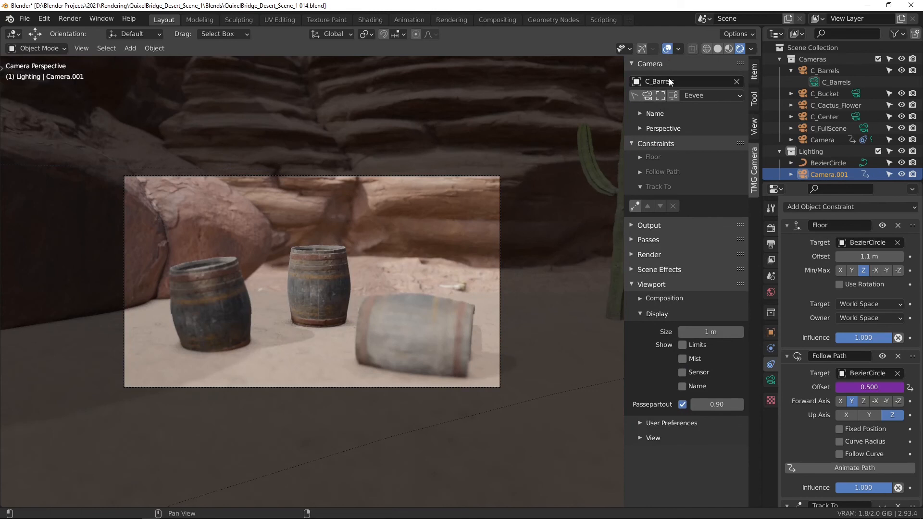
pyautogui.click(683, 386)
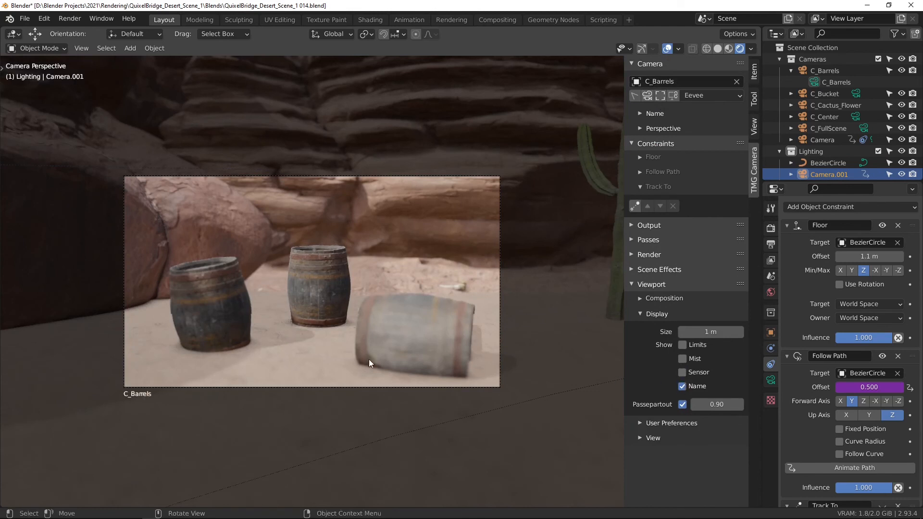
pyautogui.click(683, 386)
pyautogui.click(683, 81)
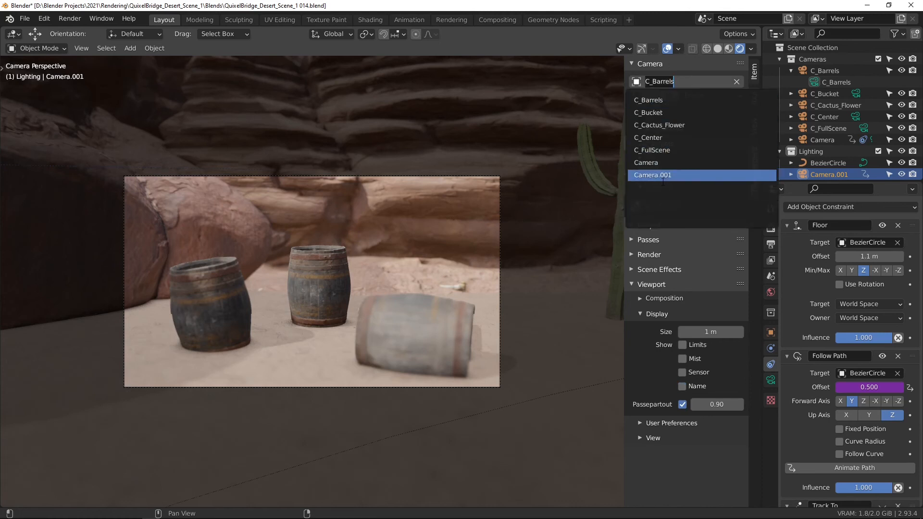
pyautogui.click(663, 174)
pyautogui.click(682, 414)
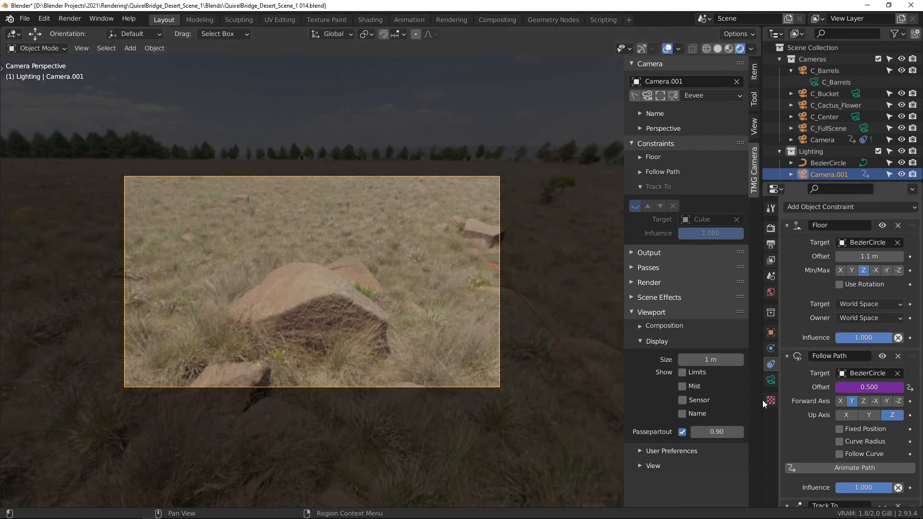
# Step: Try a passepartout of 1.00 on Camera.001, turn the passepartout off on C_Barrels and return to Camera.001
pyautogui.keyDown('ctrl'); pyautogui.moveTo(513, 391); pyautogui.dragTo(504, 334, button='middle'); pyautogui.keyUp('ctrl')
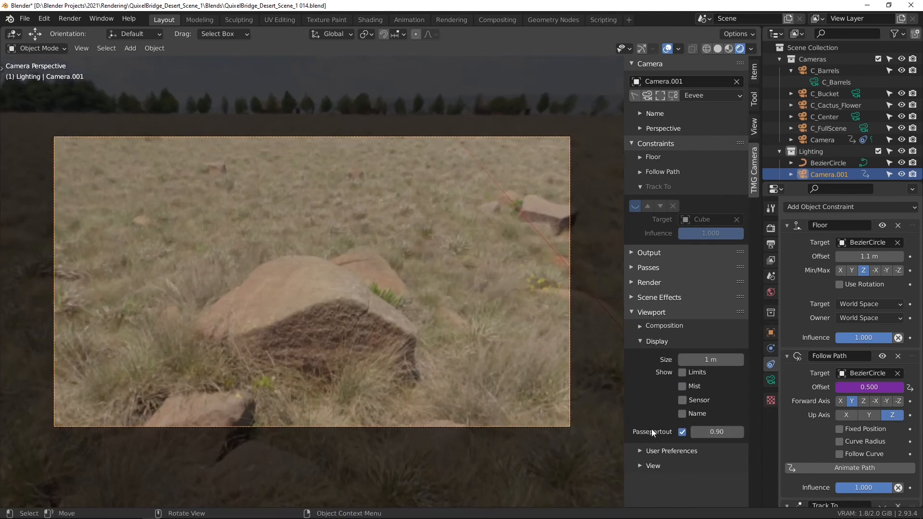
pyautogui.moveTo(717, 432); pyautogui.dragTo(741, 432)
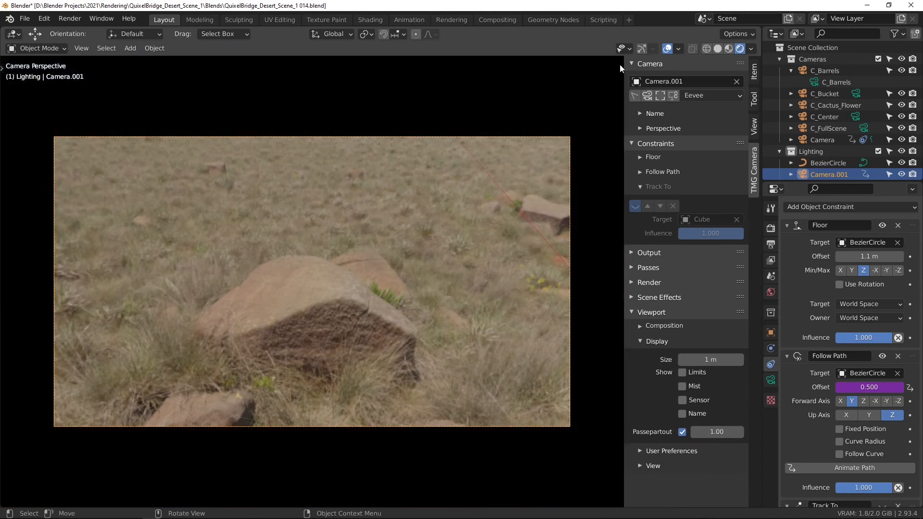
pyautogui.click(663, 81)
pyautogui.click(649, 100)
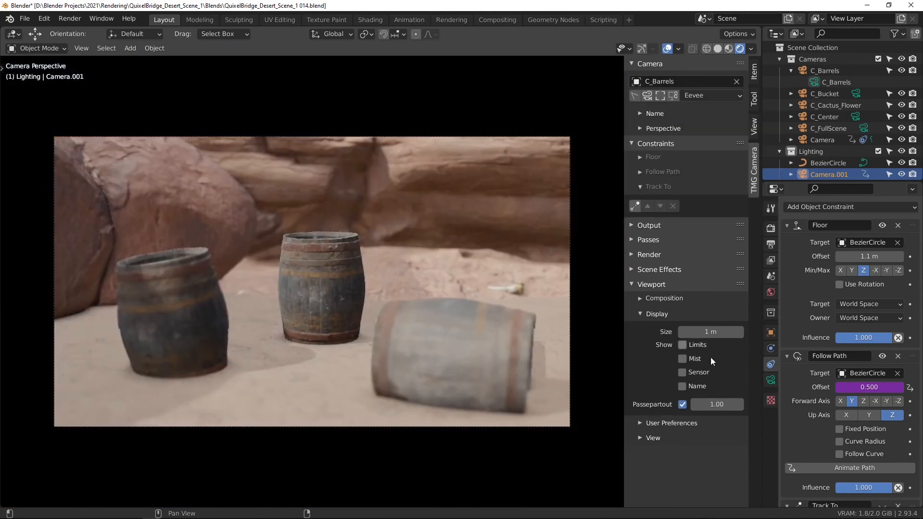
pyautogui.click(682, 405)
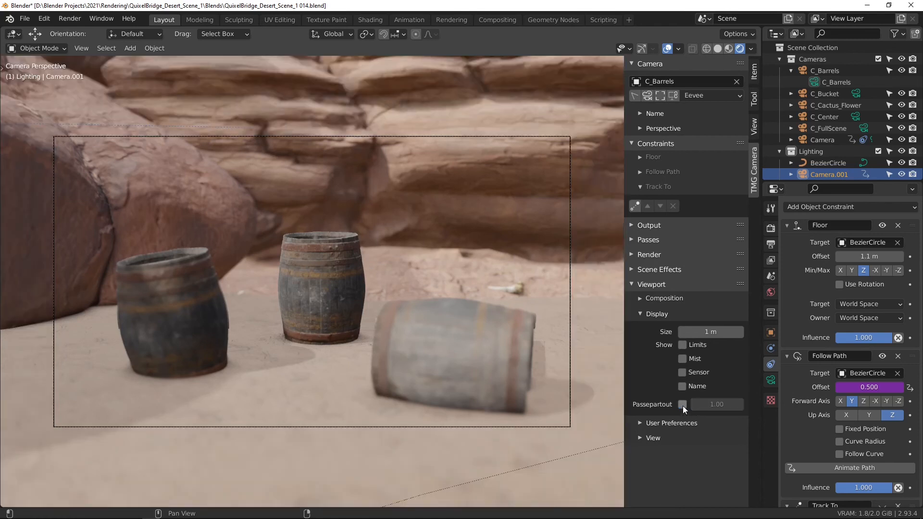
pyautogui.click(673, 80)
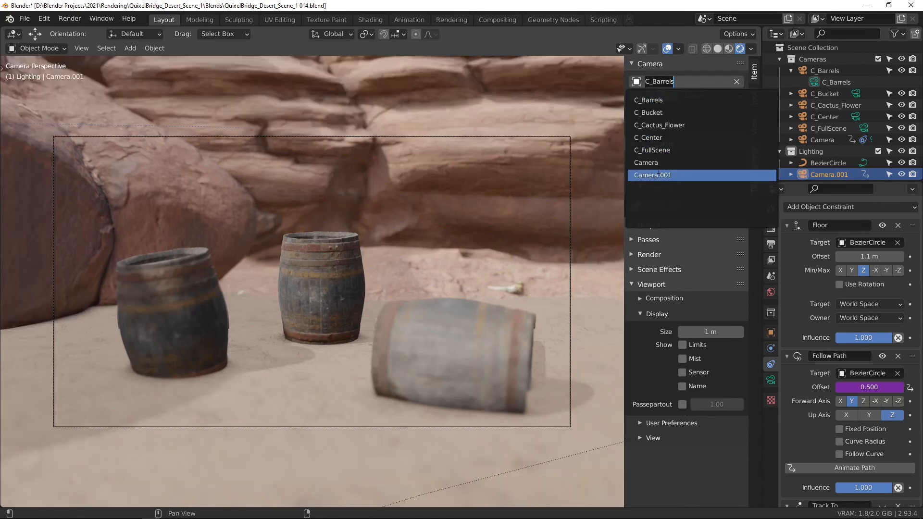
pyautogui.click(658, 175)
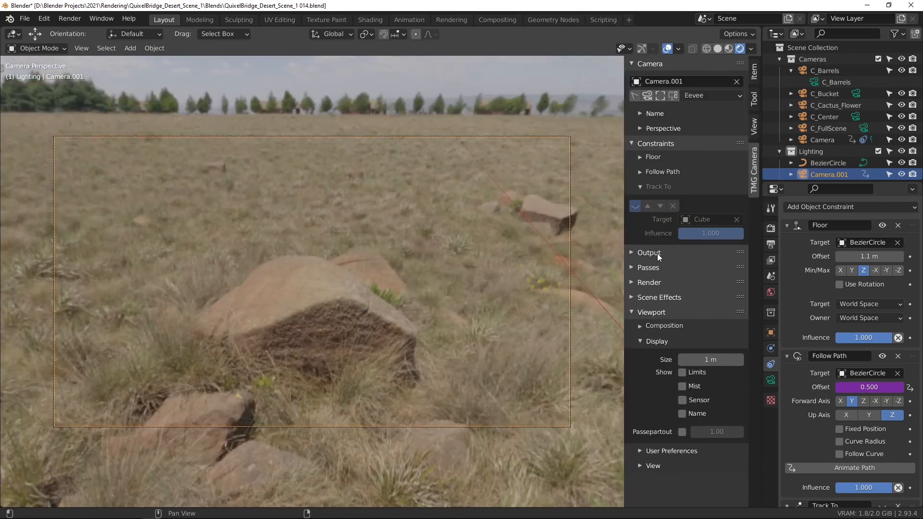
# Step: Enable the passepartout for Camera.001 and set its opacity to 0.90
pyautogui.click(684, 434)
pyautogui.click(720, 433)
pyautogui.write('.9')
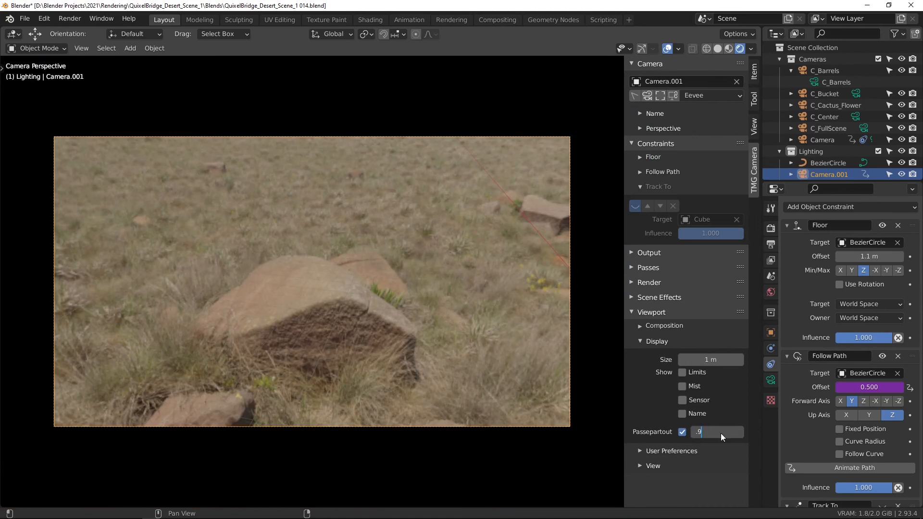
pyautogui.press('Return')
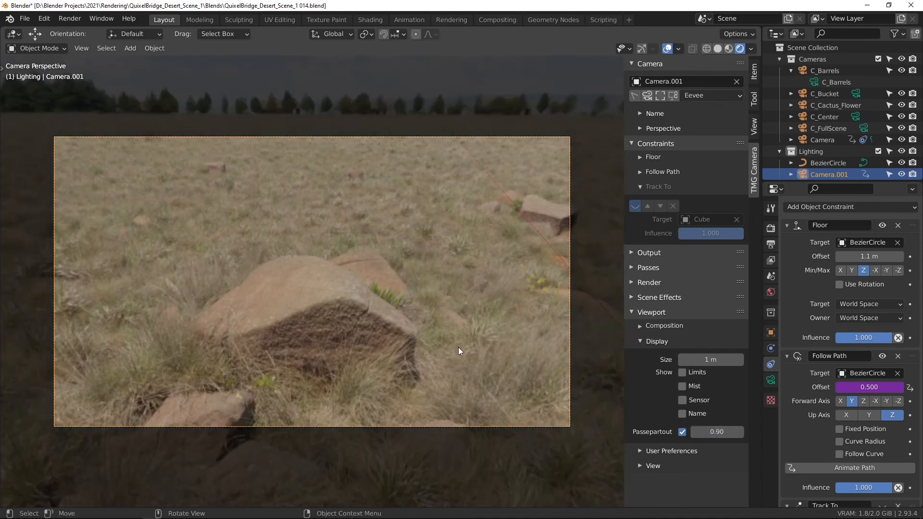
# Step: Hide the viewport overlays, collapse the Display settings and expand User Preferences
pyautogui.scroll(2, 455, 332)
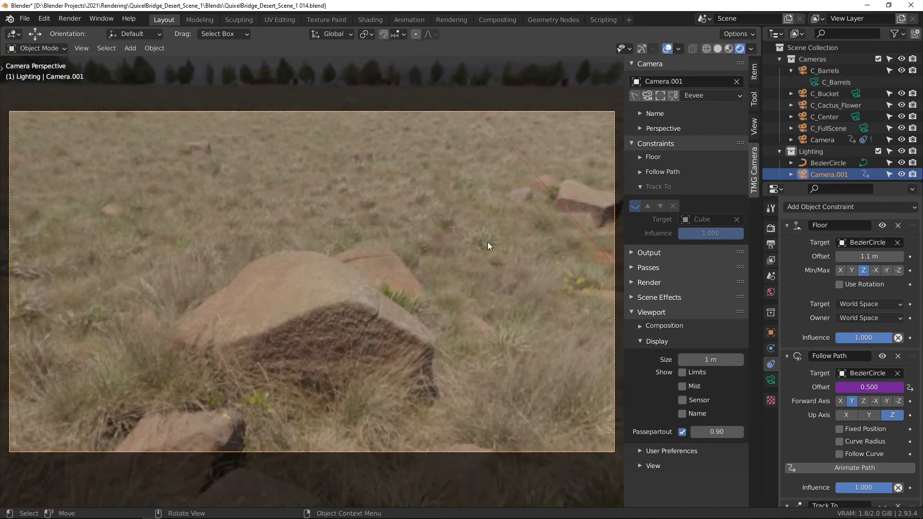
pyautogui.scroll(-4, 481, 255)
pyautogui.scroll(3, 495, 265)
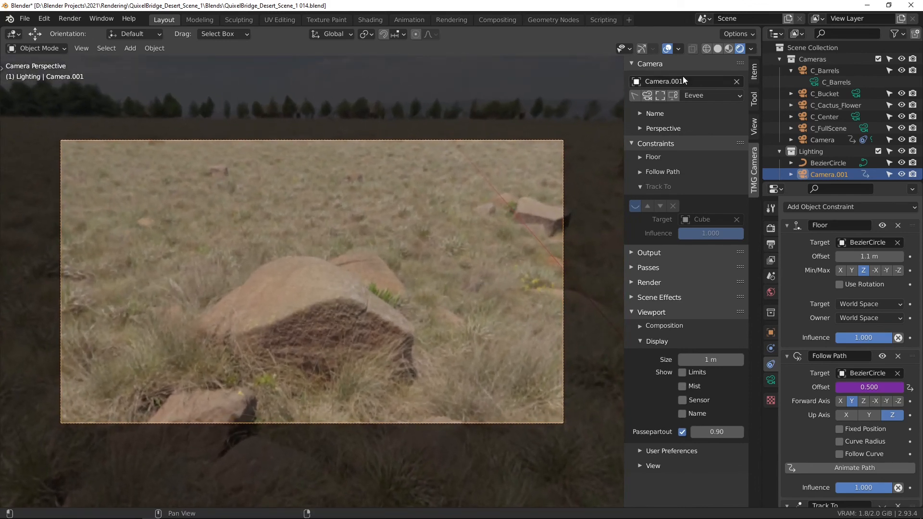
pyautogui.click(668, 48)
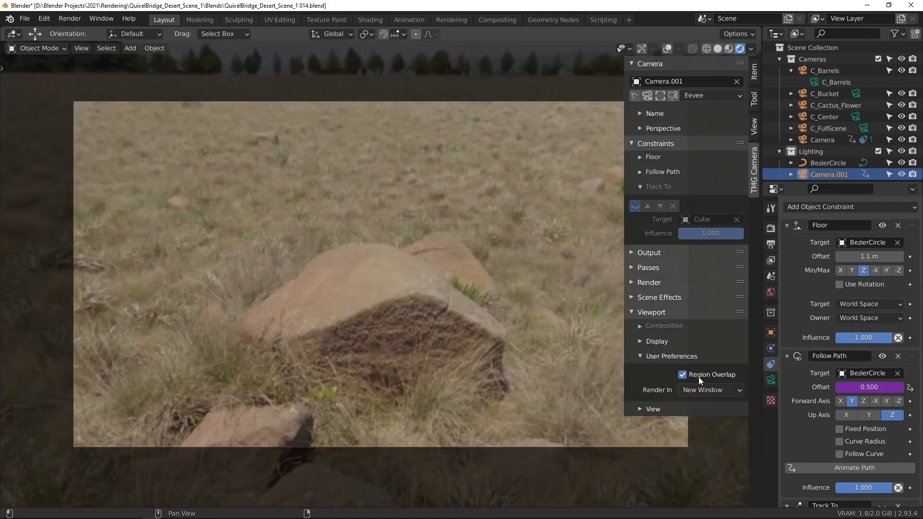
# Step: Compare the camera view with Region Overlap off and on, leaving the option turned off
pyautogui.click(683, 375)
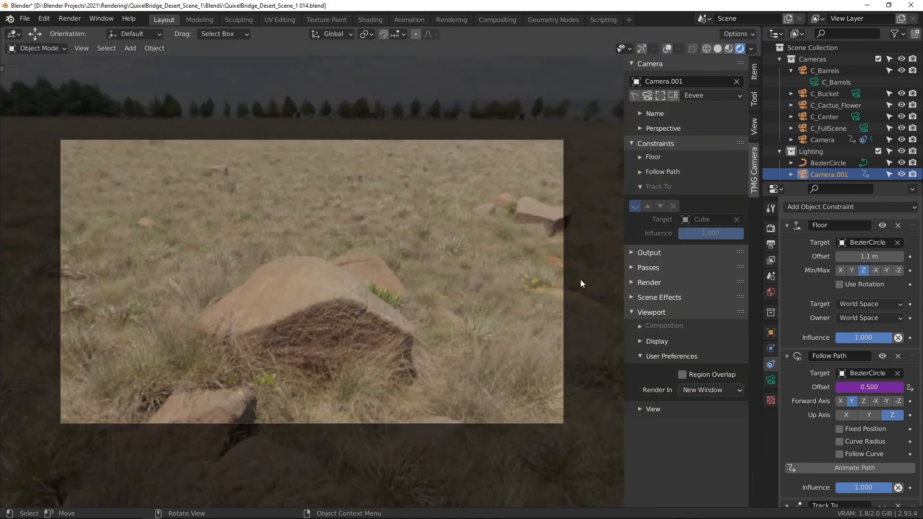
pyautogui.scroll(3, 492, 308)
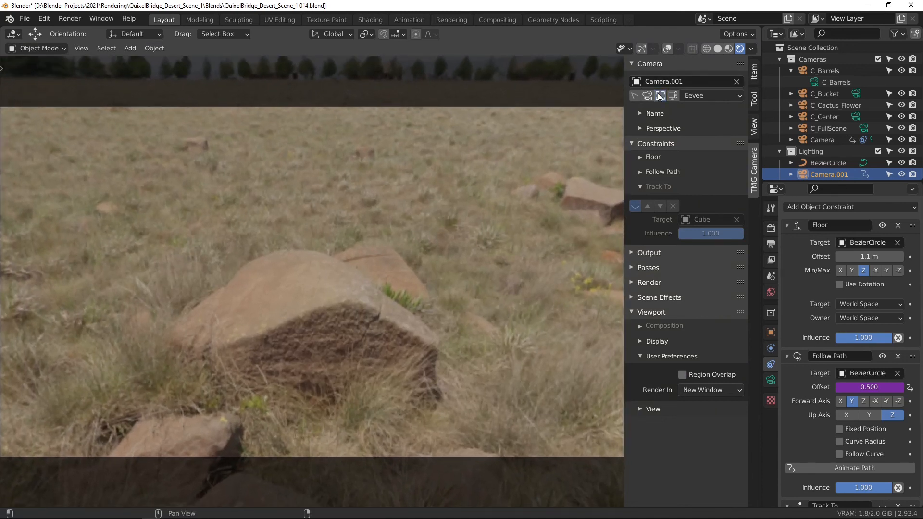
pyautogui.click(682, 374)
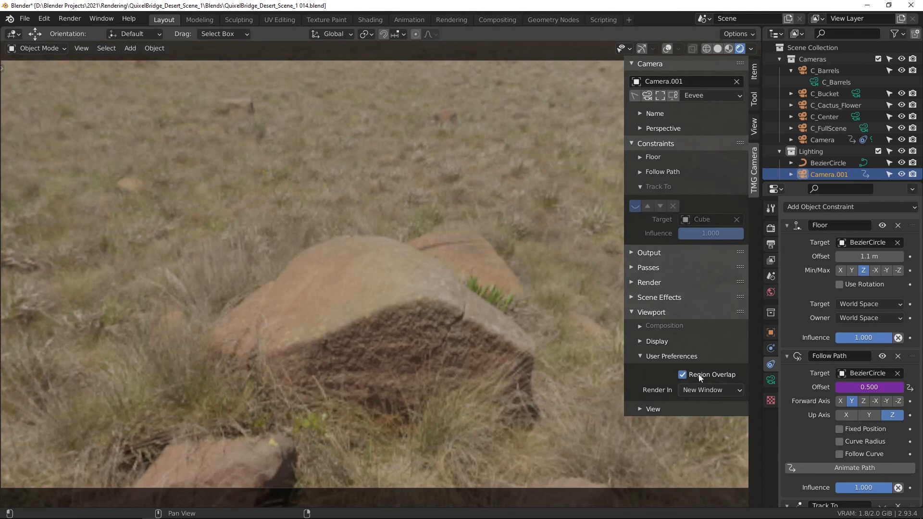
pyautogui.click(683, 374)
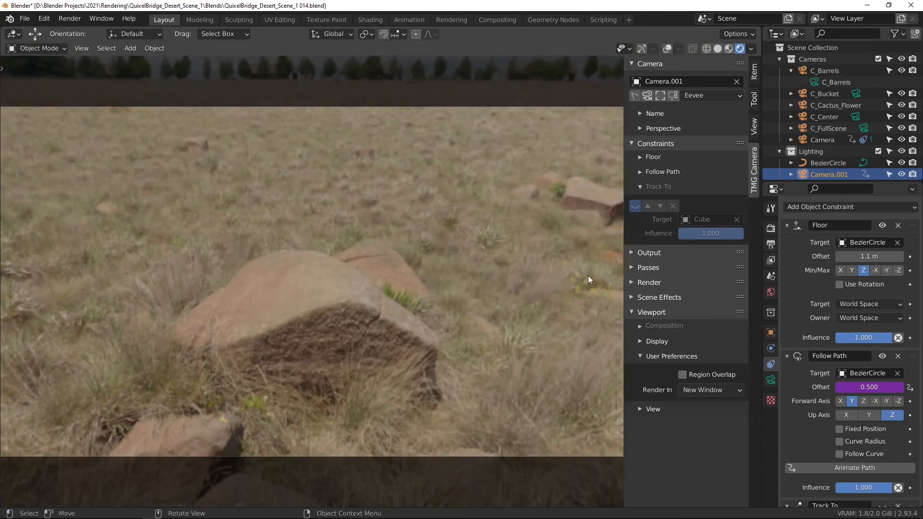
# Step: Examine the available display types for the Render In preference
pyautogui.click(697, 391)
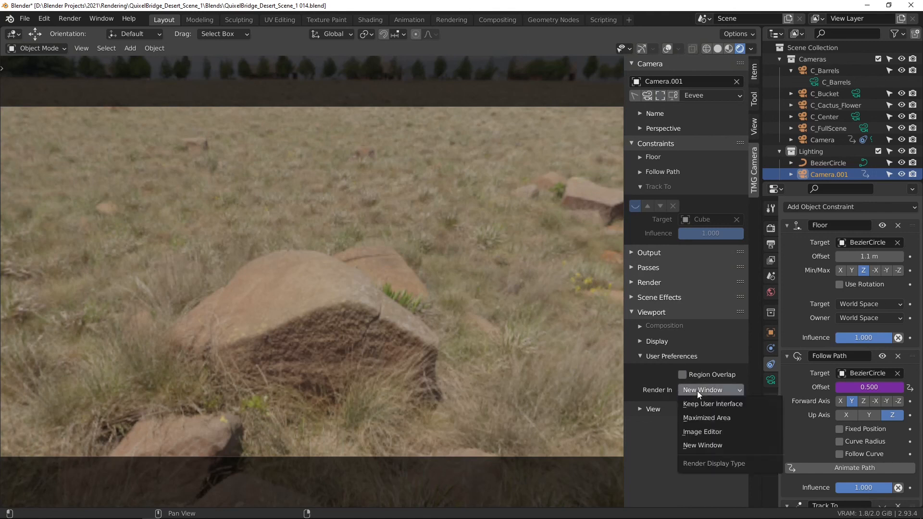
pyautogui.click(694, 391)
pyautogui.click(712, 390)
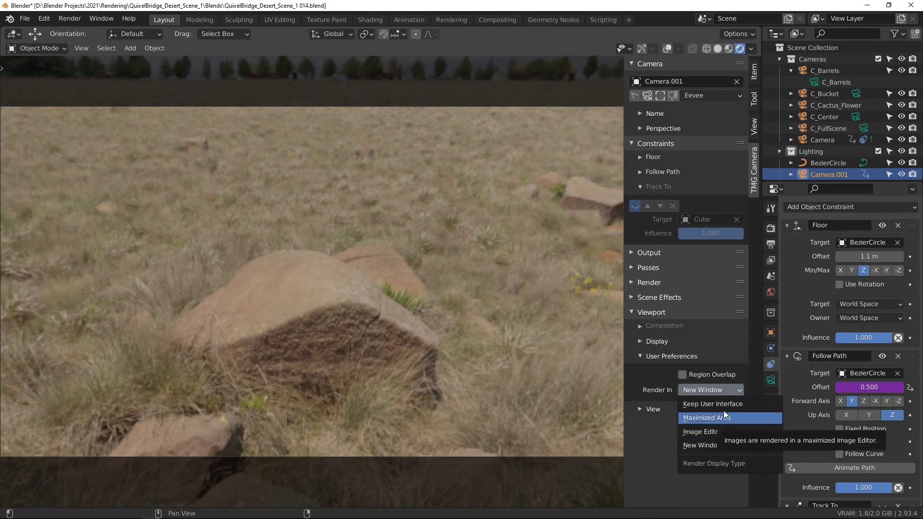
pyautogui.click(713, 392)
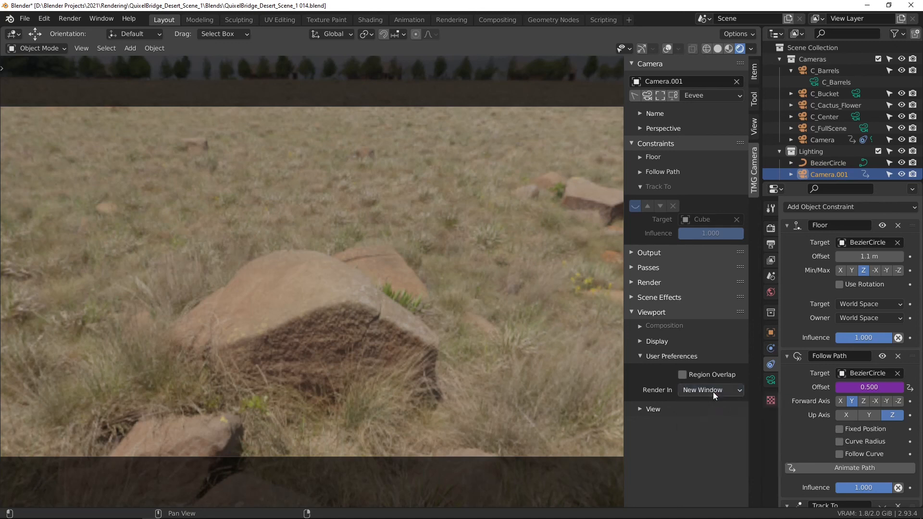
# Step: Collapse User Preferences, expand the View settings, leave the camera view and frame the selected white cube in the desert scene
pyautogui.click(659, 356)
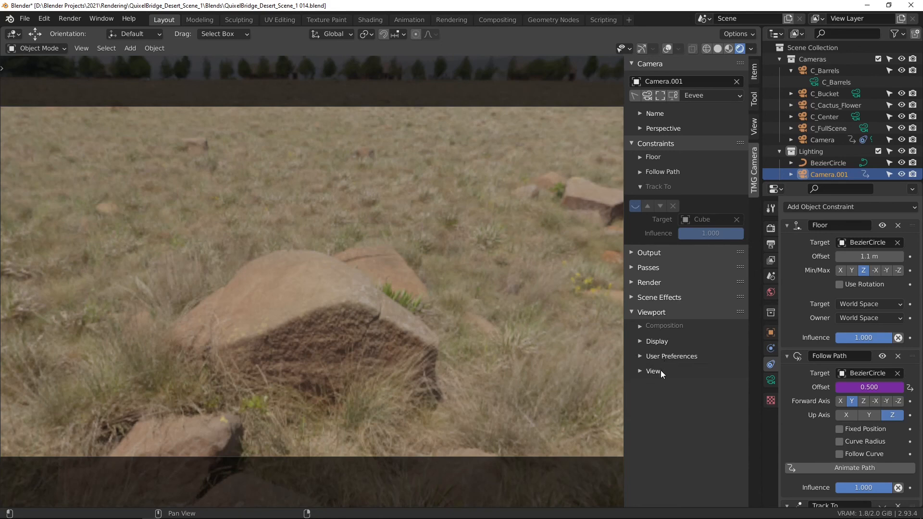
pyautogui.click(660, 371)
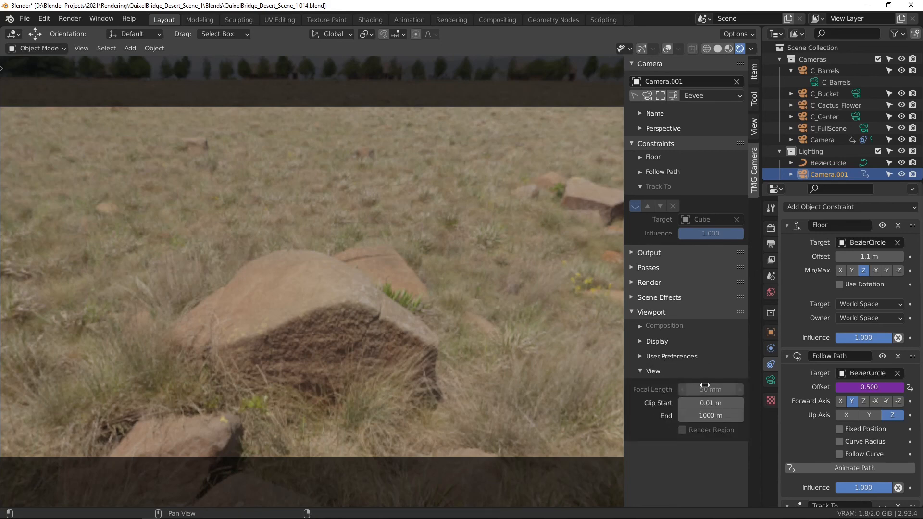
pyautogui.moveTo(418, 241); pyautogui.dragTo(471, 156, button='middle')
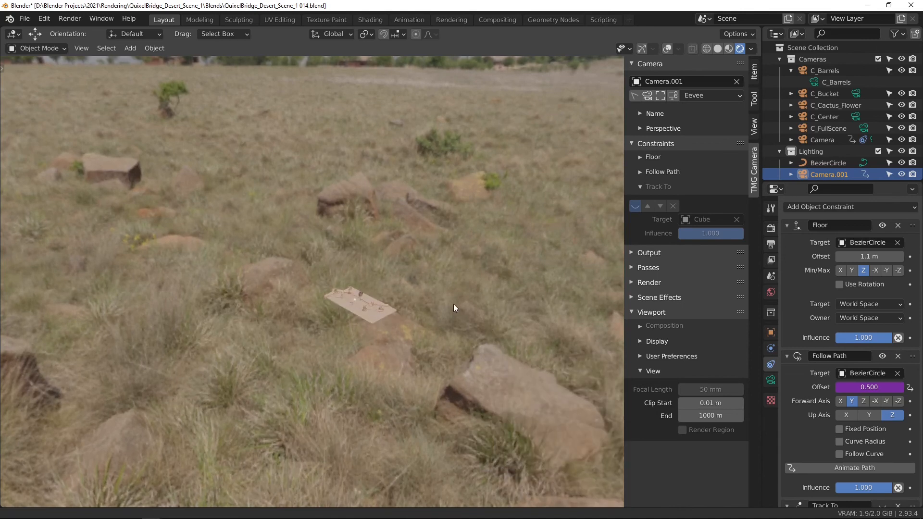
pyautogui.scroll(5, 374, 284)
pyautogui.click(343, 281)
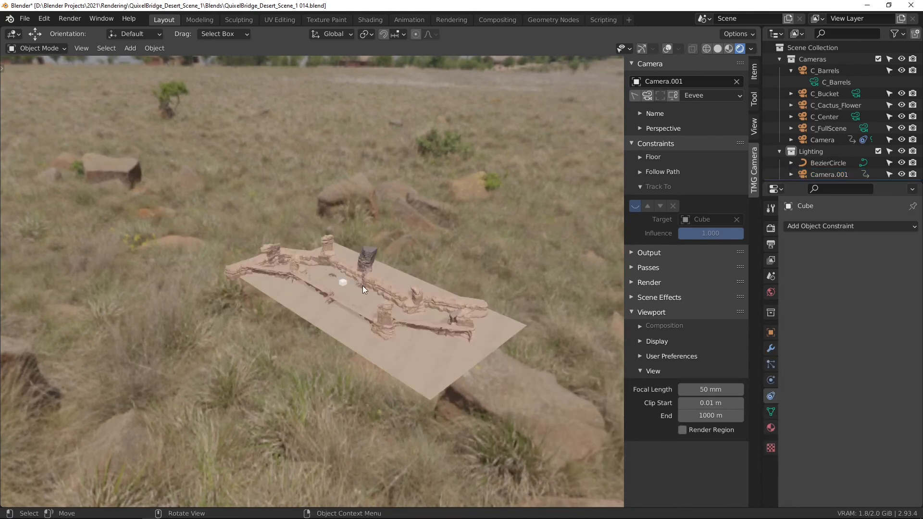
pyautogui.press('KP_Decimal')
pyautogui.scroll(-4, 419, 219)
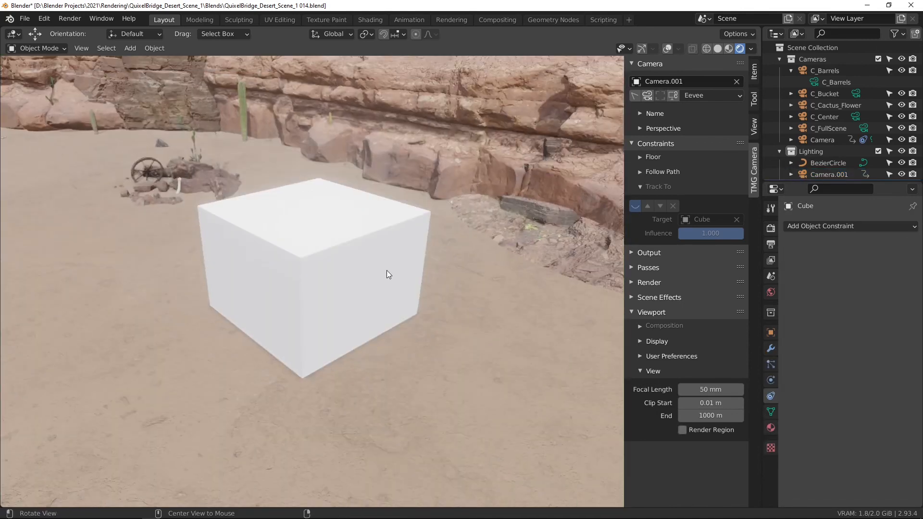
pyautogui.moveTo(387, 272); pyautogui.dragTo(484, 307, button='middle')
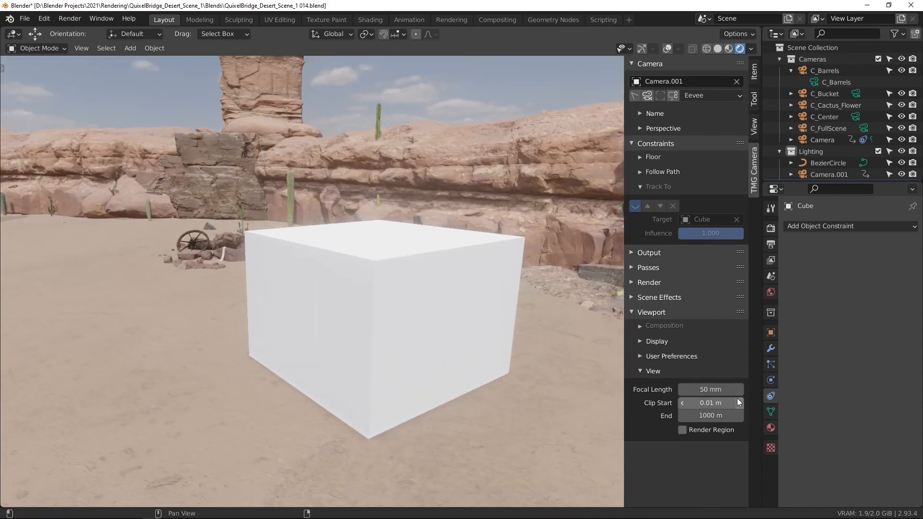
# Step: Set the viewport's focal length to about 41.3 mm, its clip end to 1000 m and its clip start to 0.01 m
pyautogui.moveTo(711, 389); pyautogui.dragTo(705, 417)
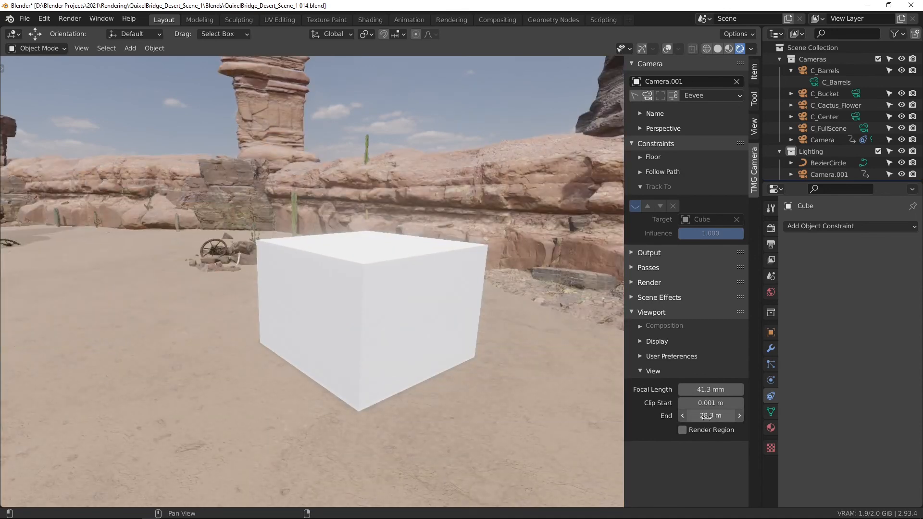
pyautogui.click(706, 416)
pyautogui.write('1000')
pyautogui.press('Return')
pyautogui.click(717, 406)
pyautogui.press('BackSpace')
pyautogui.write('0.01')
pyautogui.press('Return')
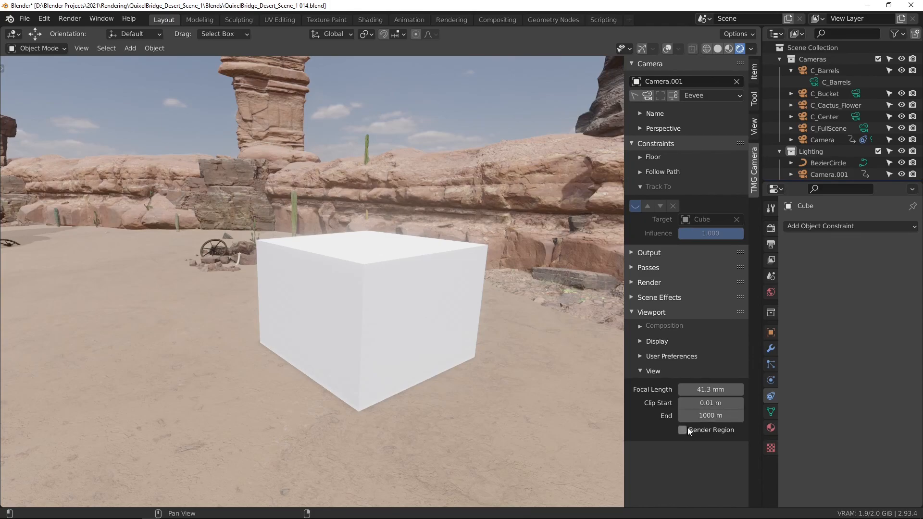